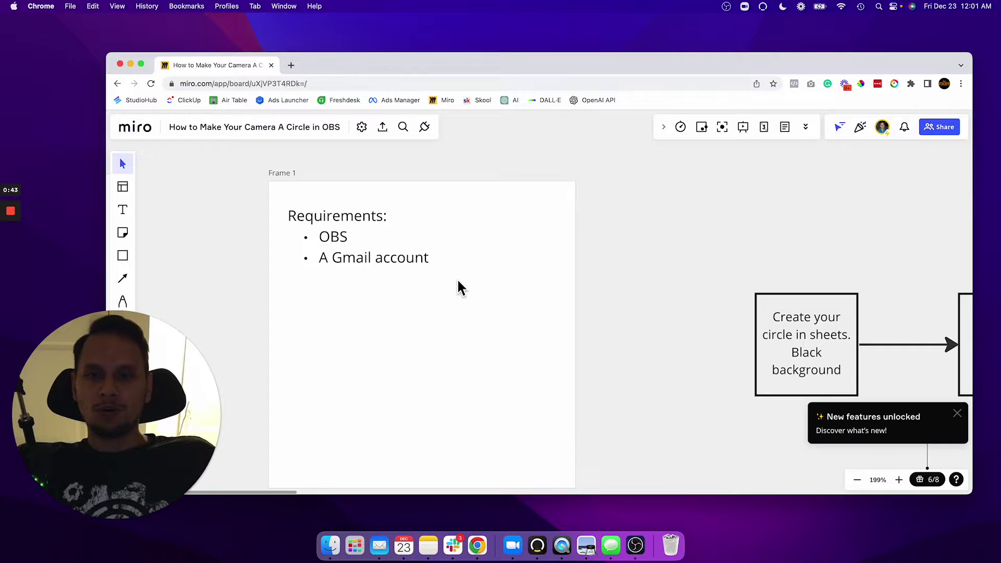
scroll(457, 282, up, 5)
scroll(456, 281, right, 10)
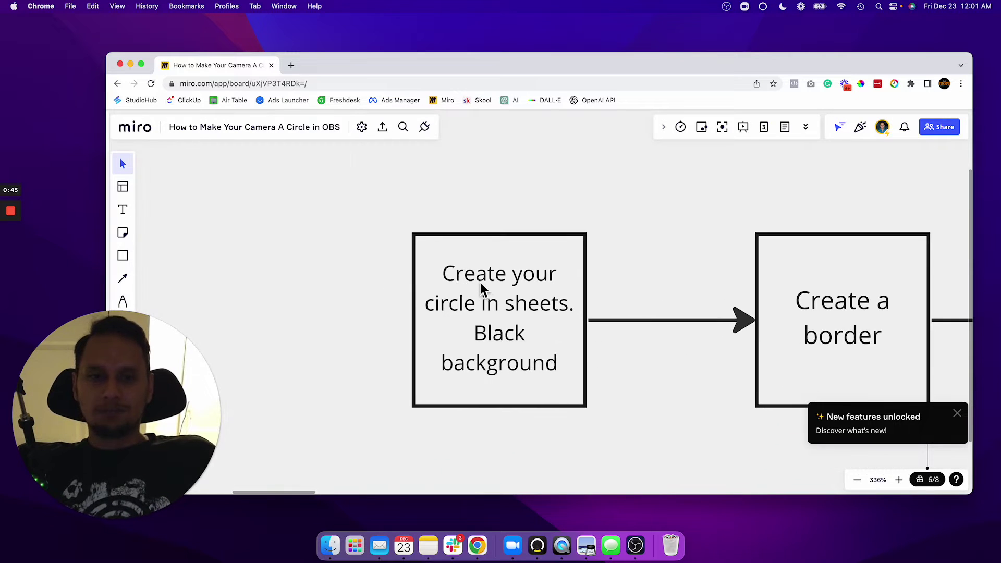
scroll(481, 281, up, 2)
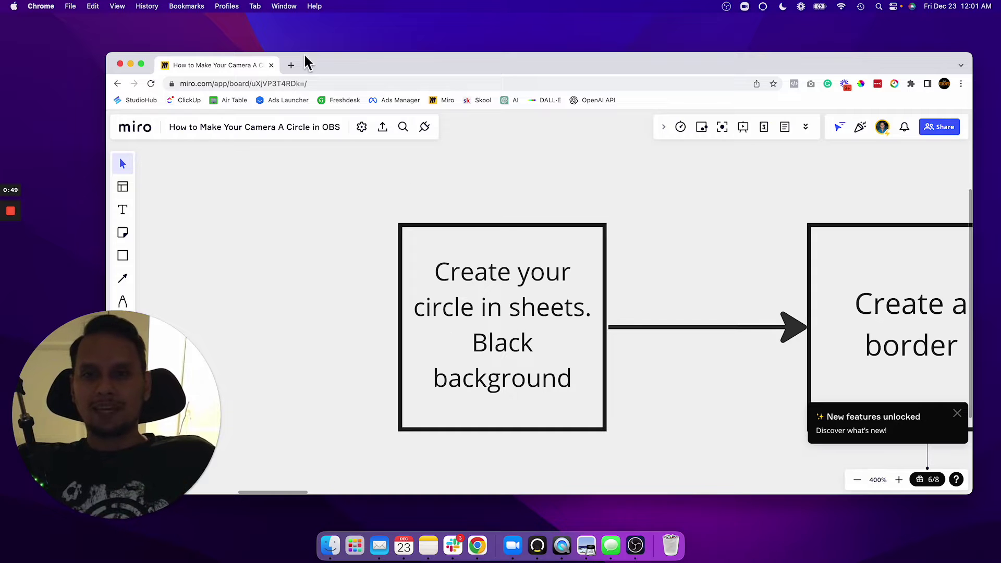
Open the existing "Mask for OBS" presentation in Google Slides in a new browser tab
click(291, 64)
text(sl)
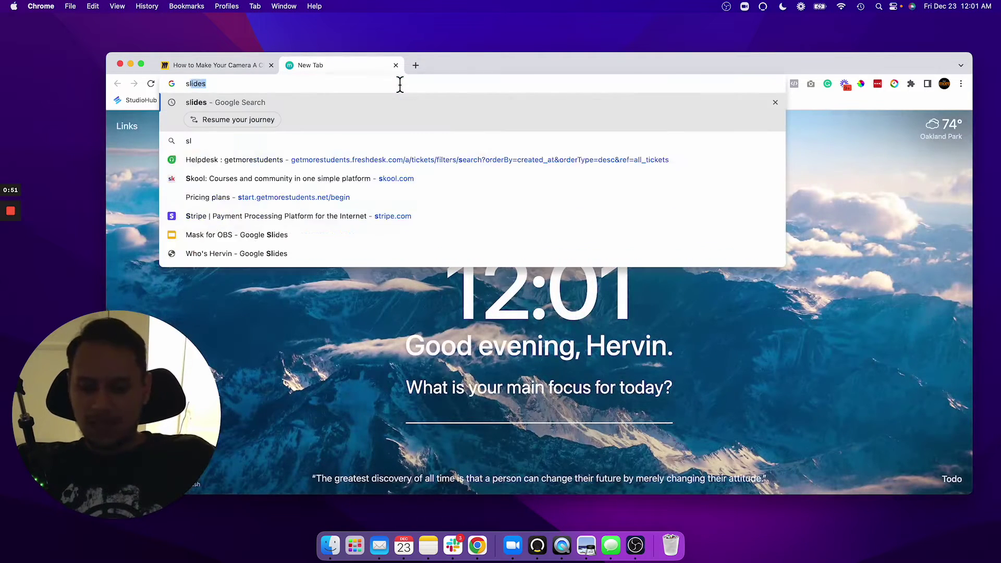
text(ides)
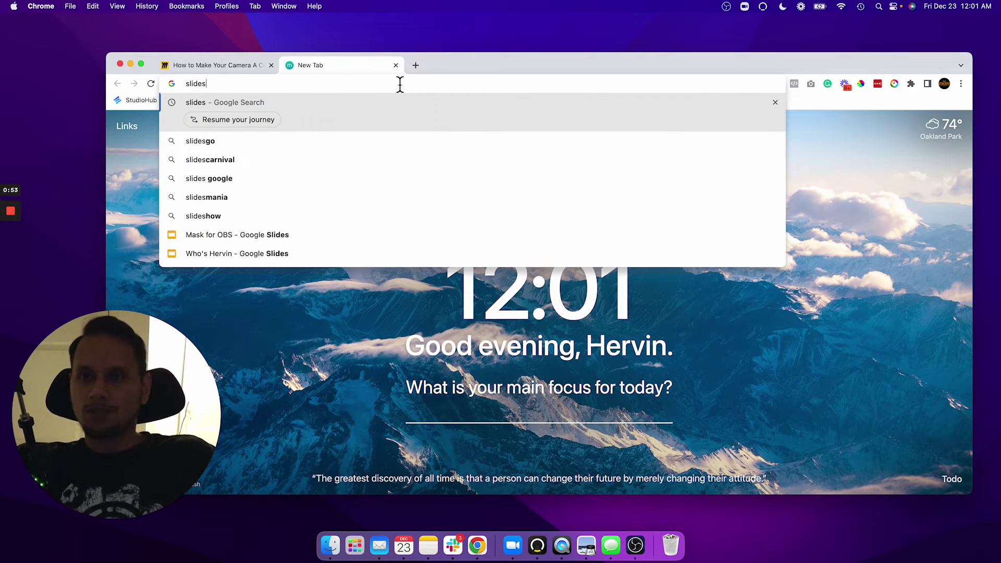
click(317, 234)
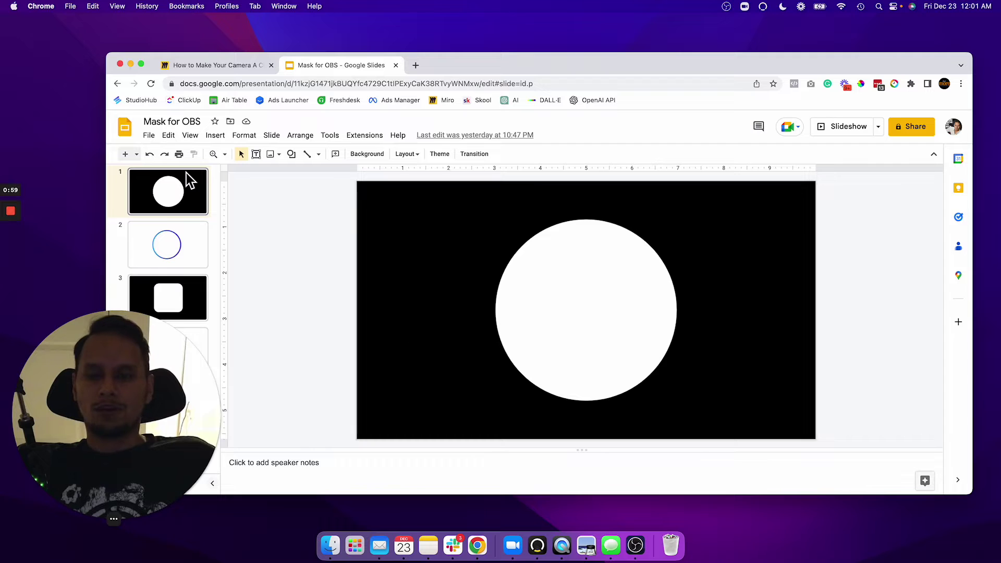
drag(139, 409, 912, 129)
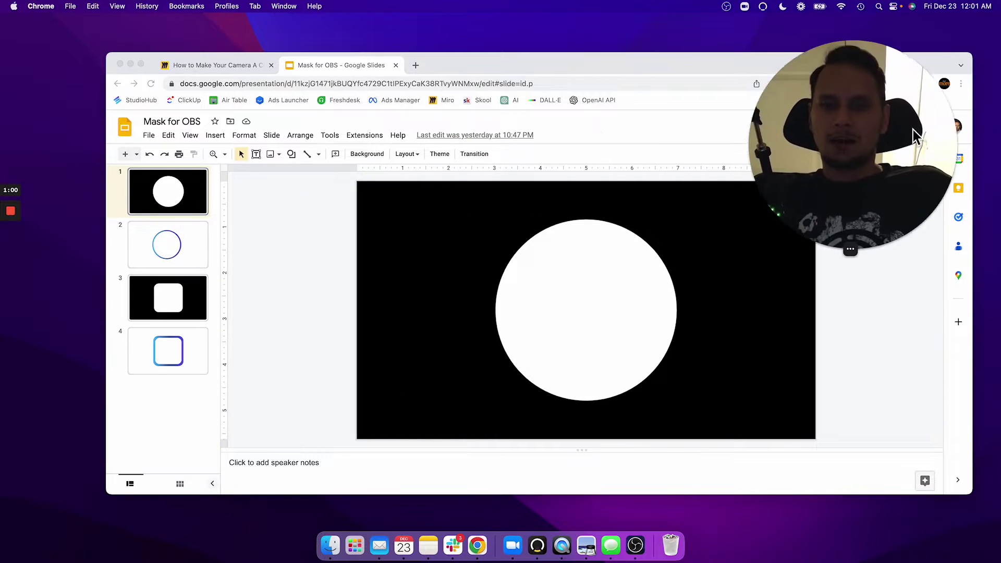
Add a new slide after slide 4 at the end of the presentation
click(173, 389)
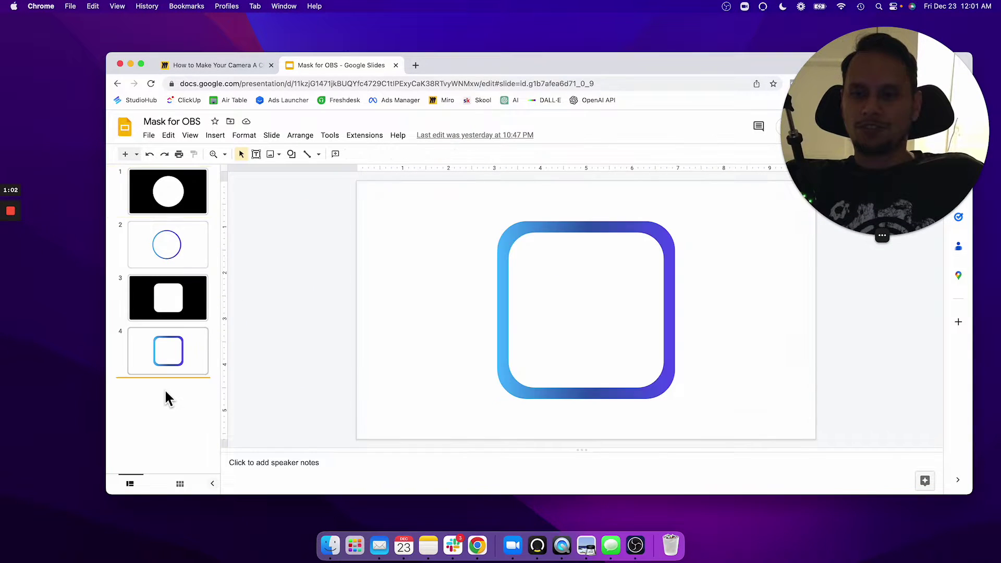
key(super+equal)
key(super+equal)
right_click(163, 388)
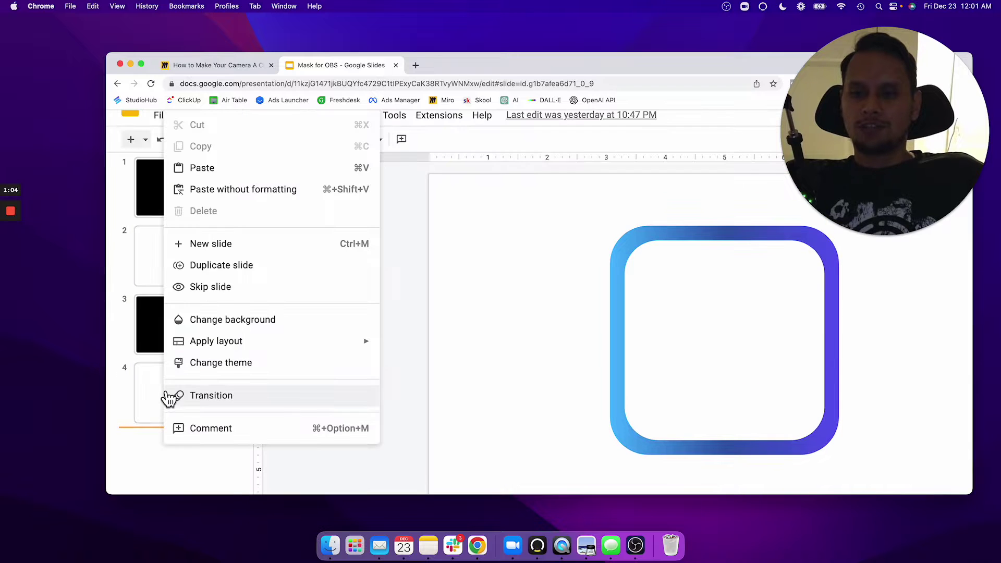
click(136, 404)
scroll(145, 417, down, 2)
right_click(157, 435)
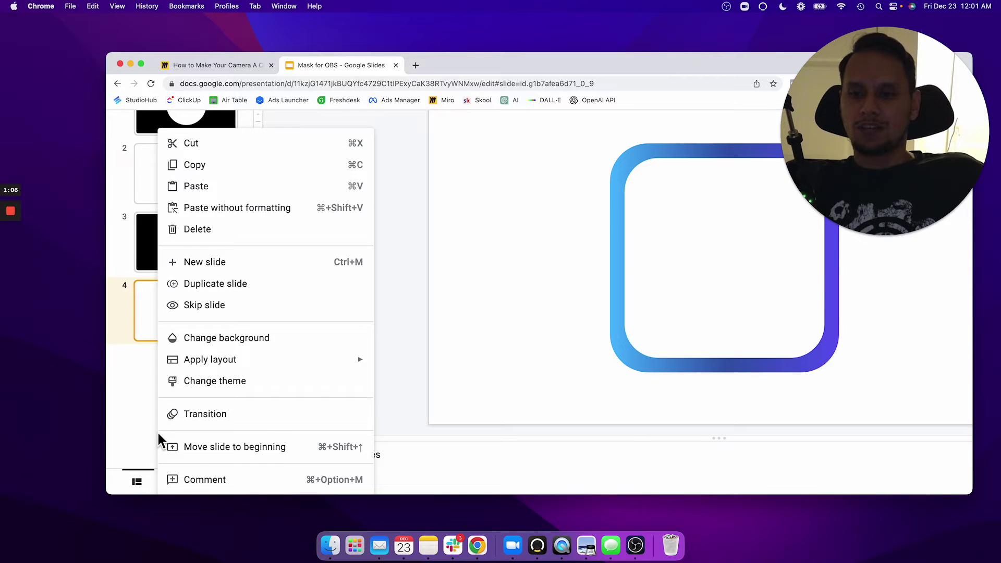
click(139, 402)
right_click(161, 386)
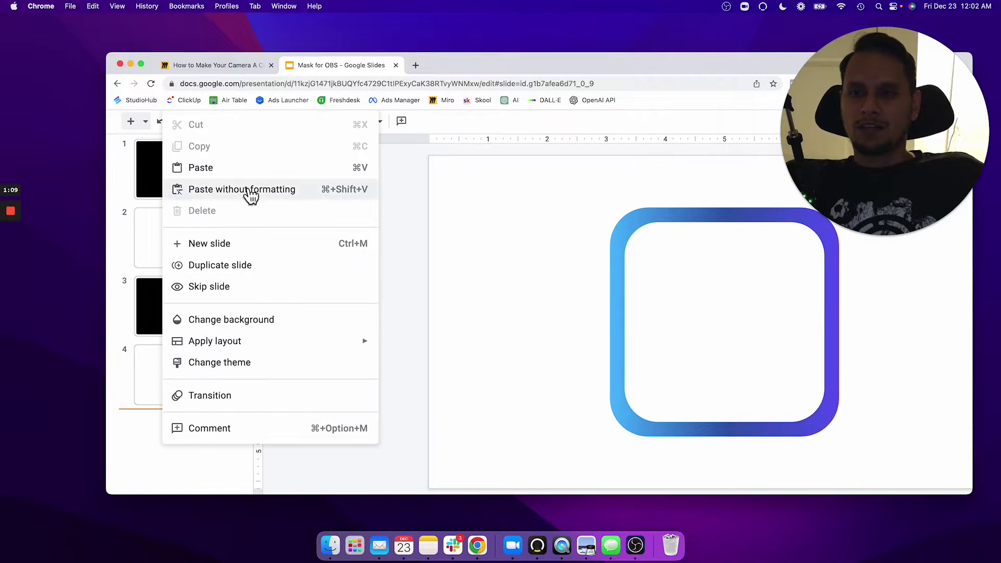
scroll(250, 194, up, 2)
scroll(250, 195, down, 3)
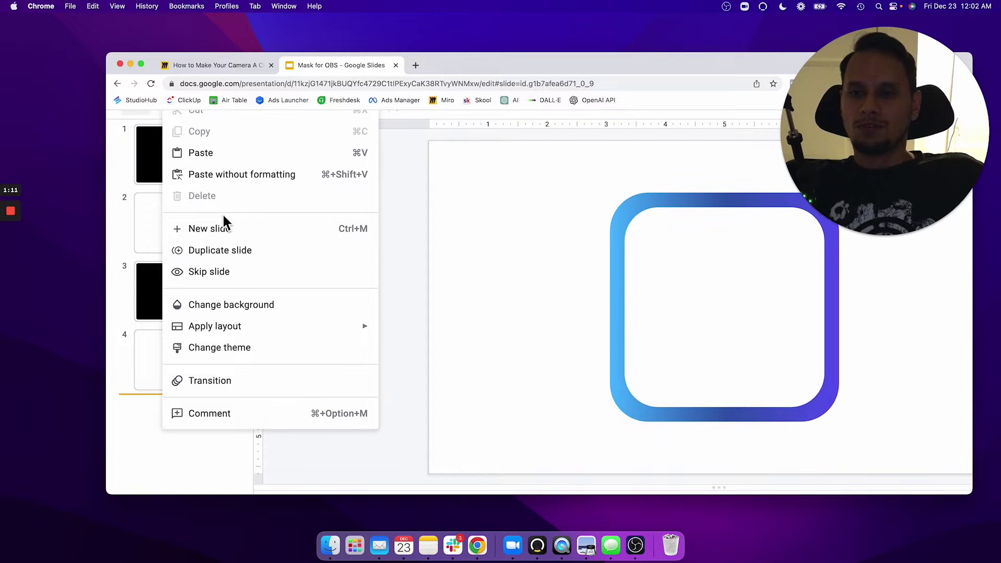
click(214, 228)
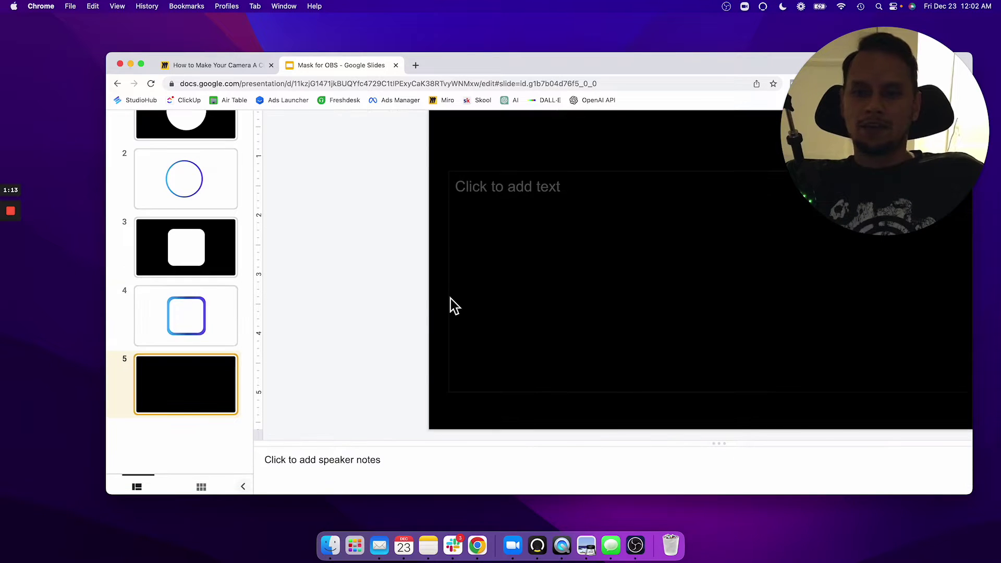
Delete both the title and body text placeholders from slide 5
key(Up)
key(Down)
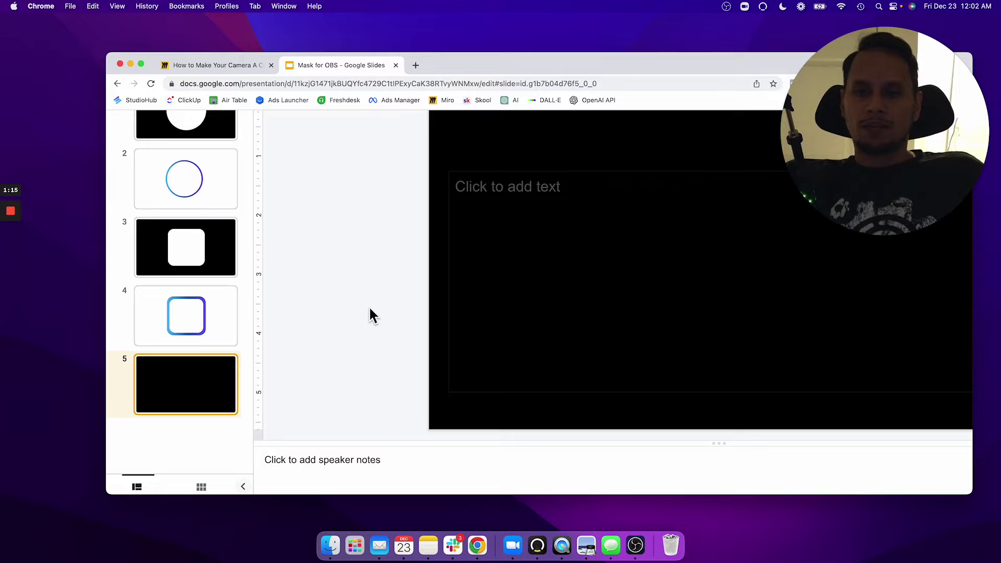
scroll(164, 400, down, 3)
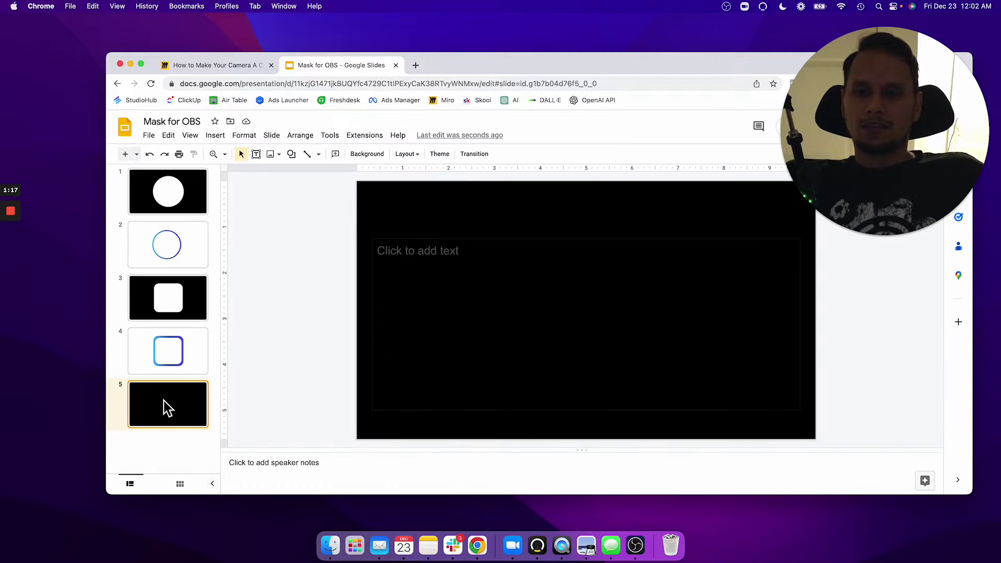
drag(482, 222, 511, 400)
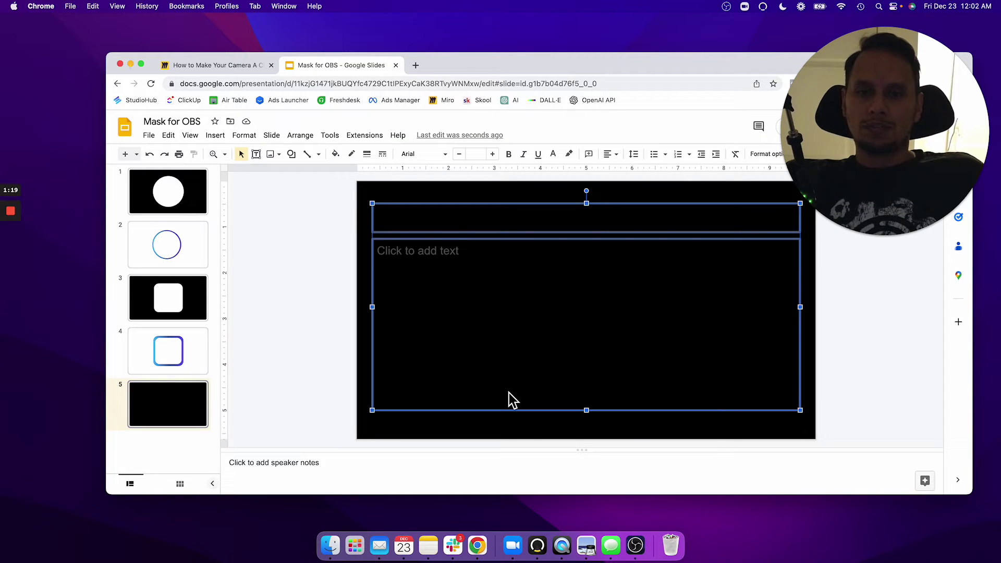
key(Delete)
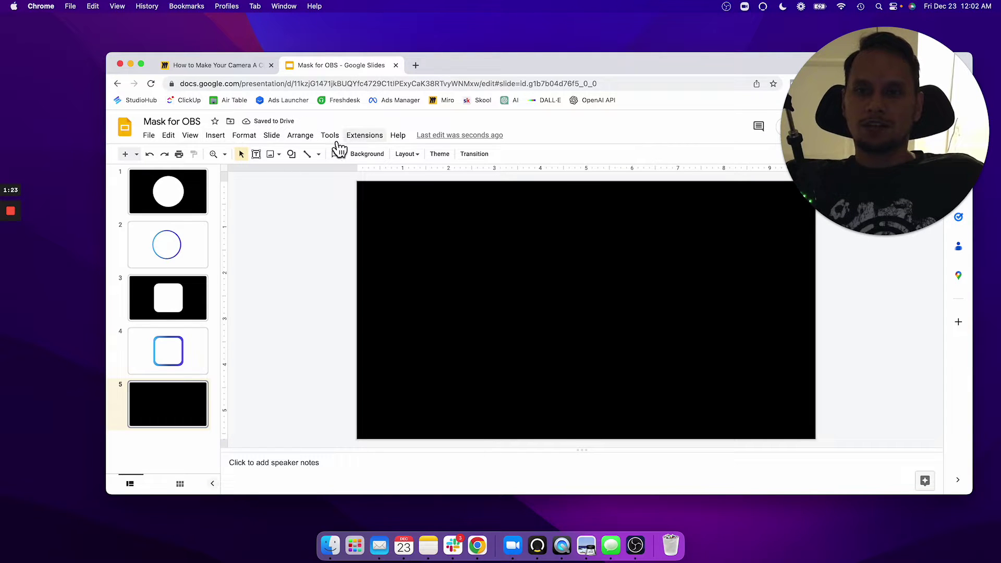
Try white as the background color of slide 5 and set it back to solid black
scroll(271, 142, up, 5)
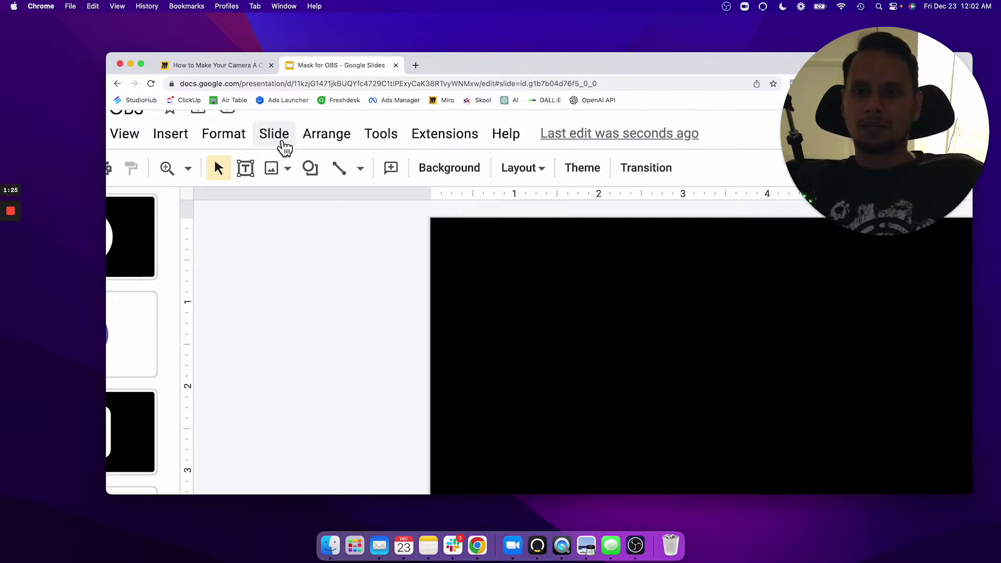
scroll(277, 140, down, 5)
click(275, 138)
mouse_move(300, 135)
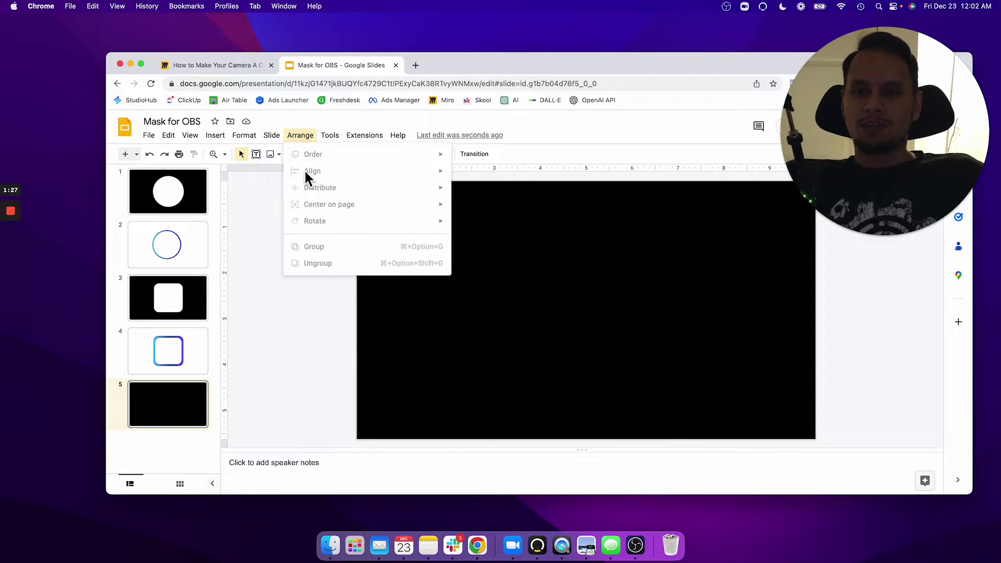
click(138, 63)
scroll(223, 125, up, 5)
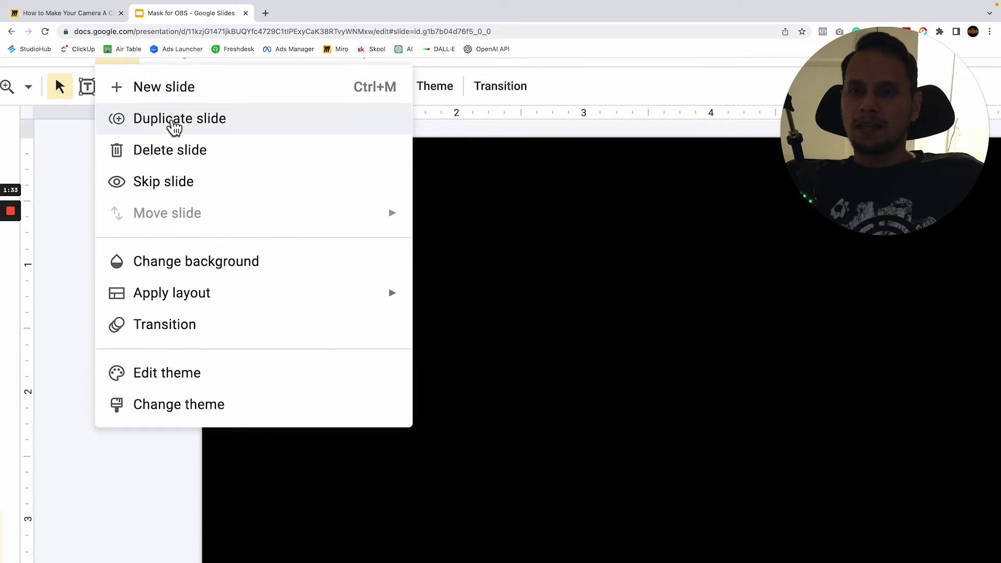
click(183, 262)
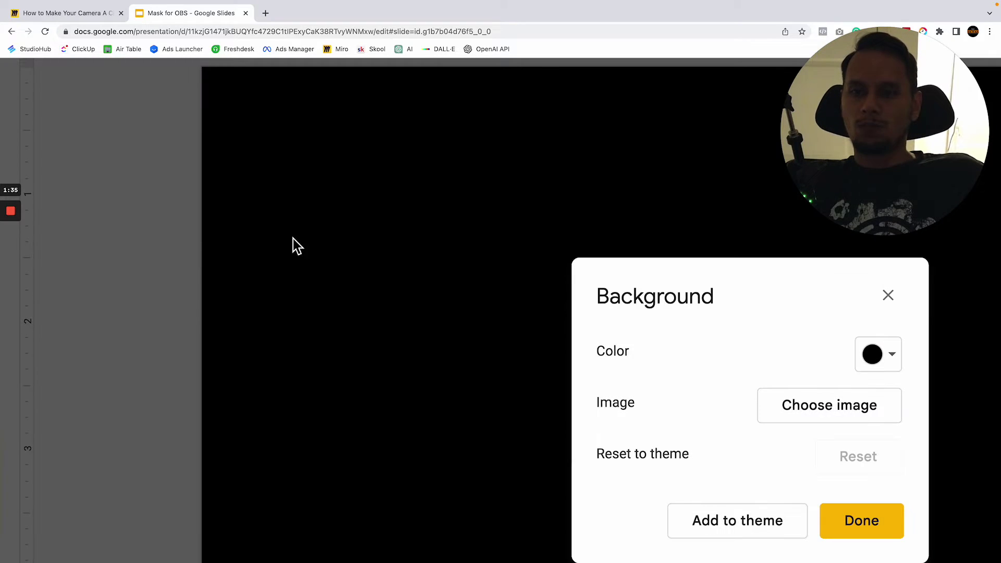
scroll(627, 310, down, 5)
click(569, 283)
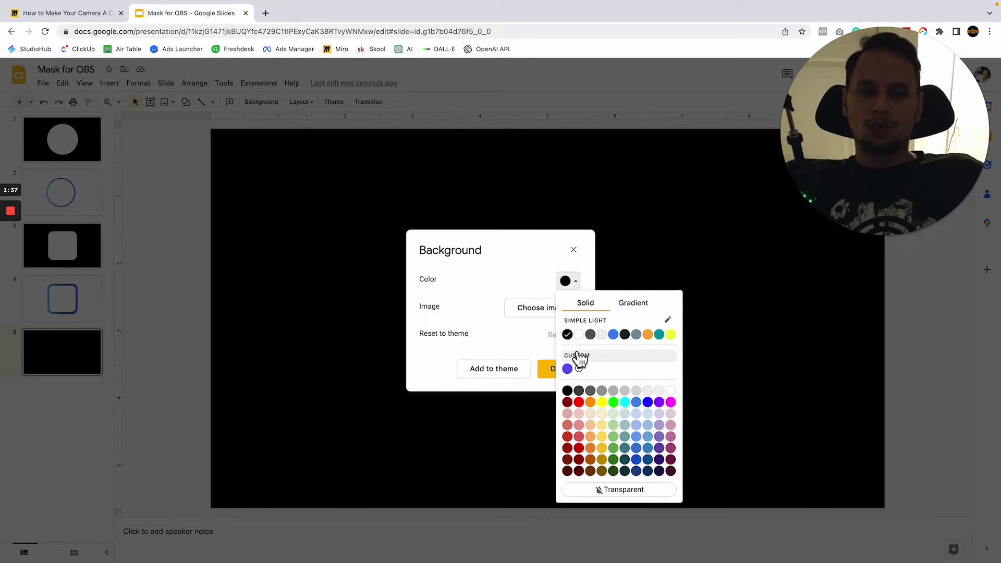
click(578, 334)
click(574, 284)
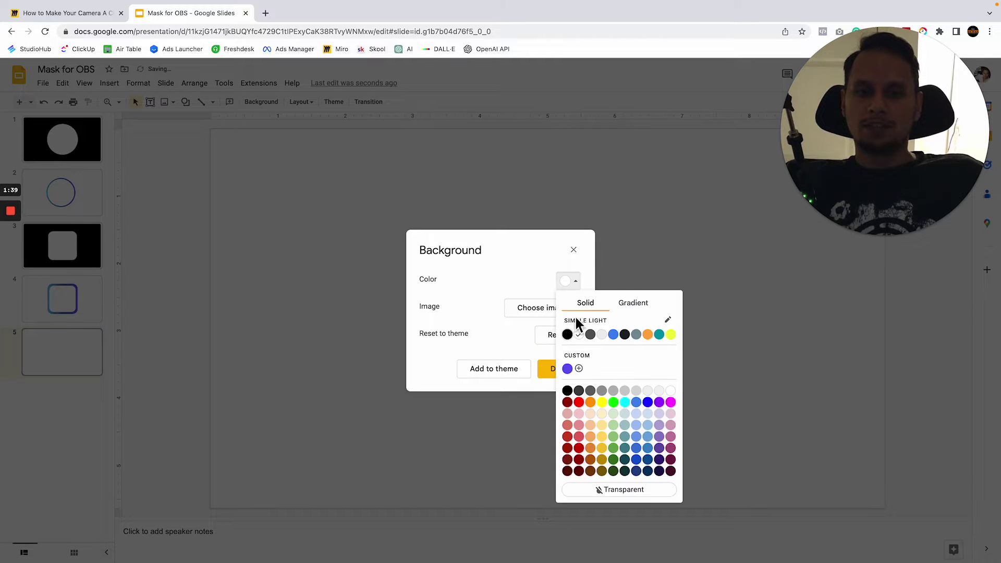
click(567, 335)
click(559, 369)
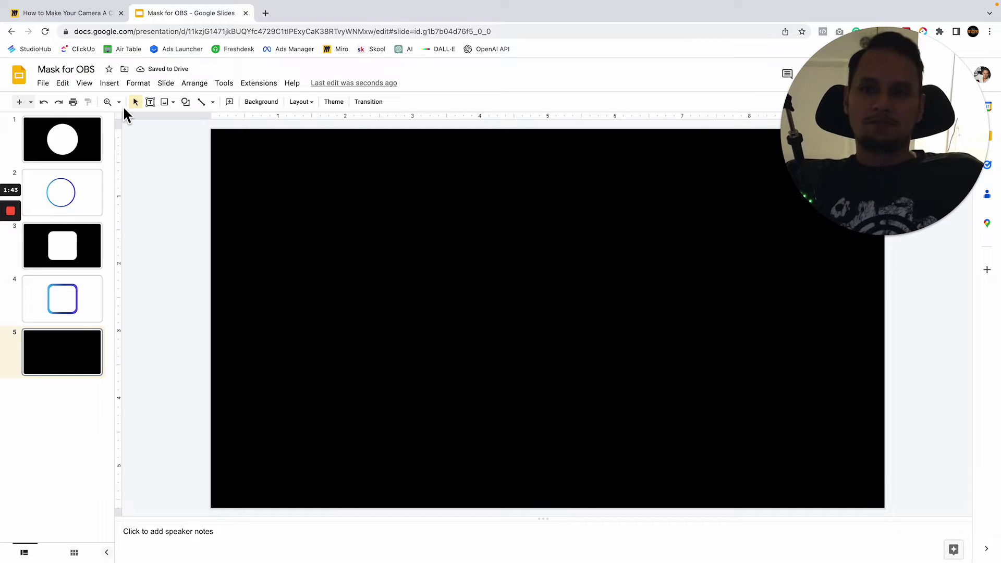
Draw a perfect circle about 4 inches in diameter on slide 5 and center it on the slide
click(185, 102)
mouse_move(207, 125)
click(185, 102)
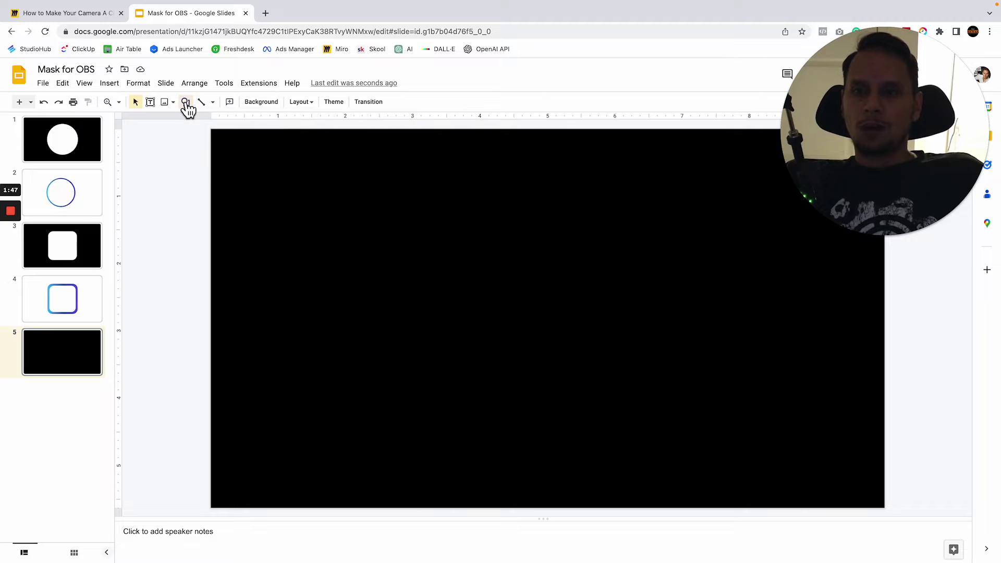
click(185, 102)
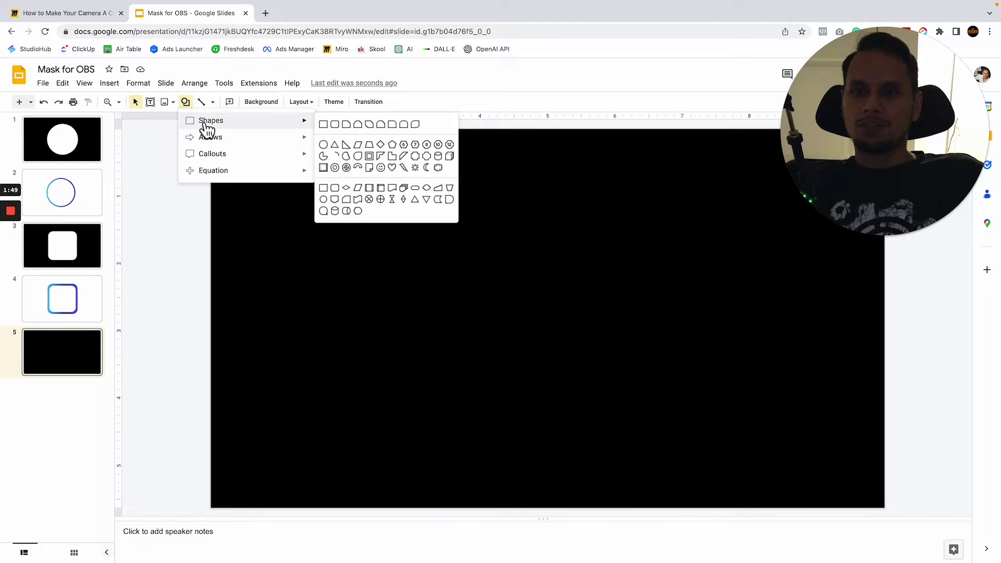
click(323, 144)
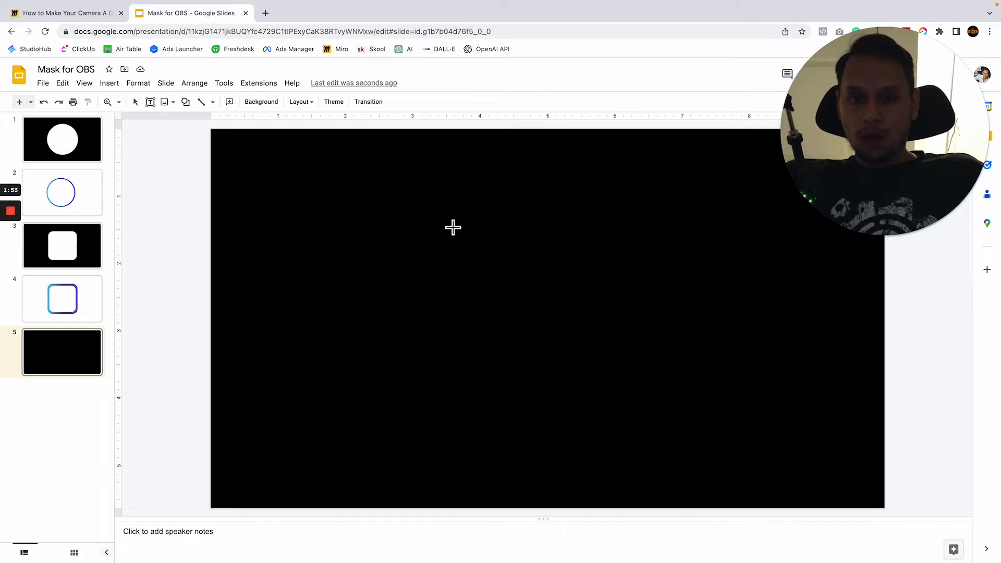
drag(453, 227, 710, 399)
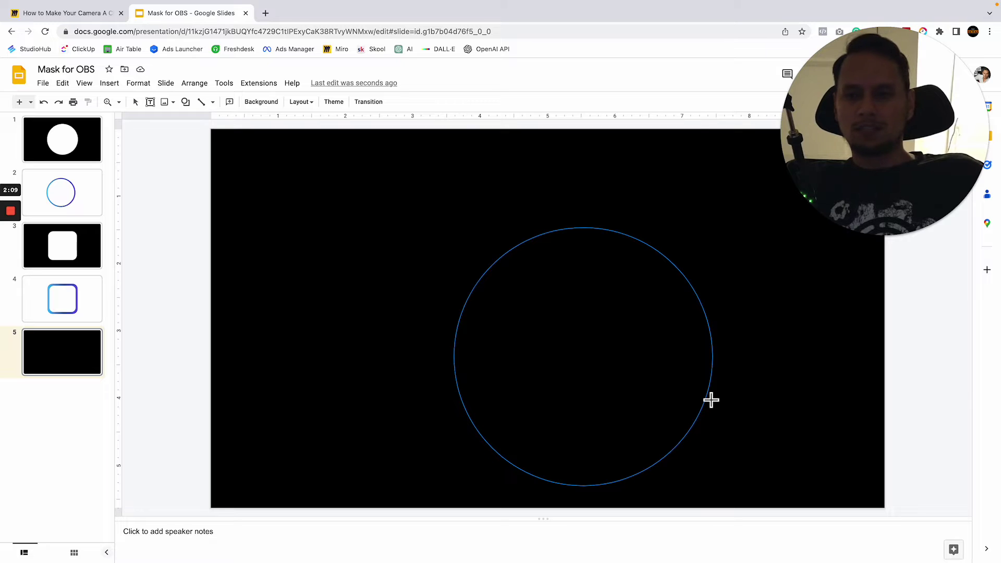
drag(711, 399, 725, 413)
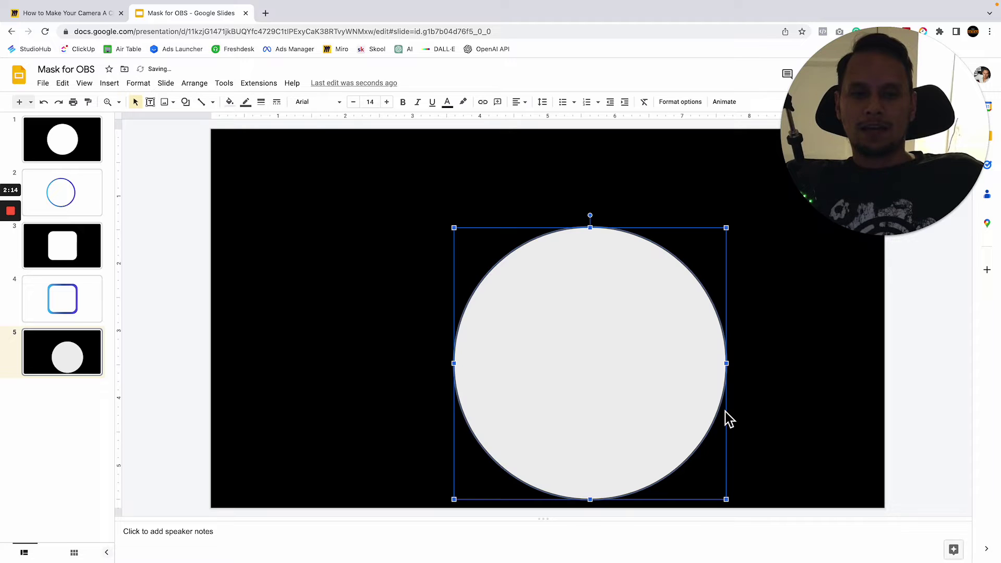
drag(579, 342, 543, 303)
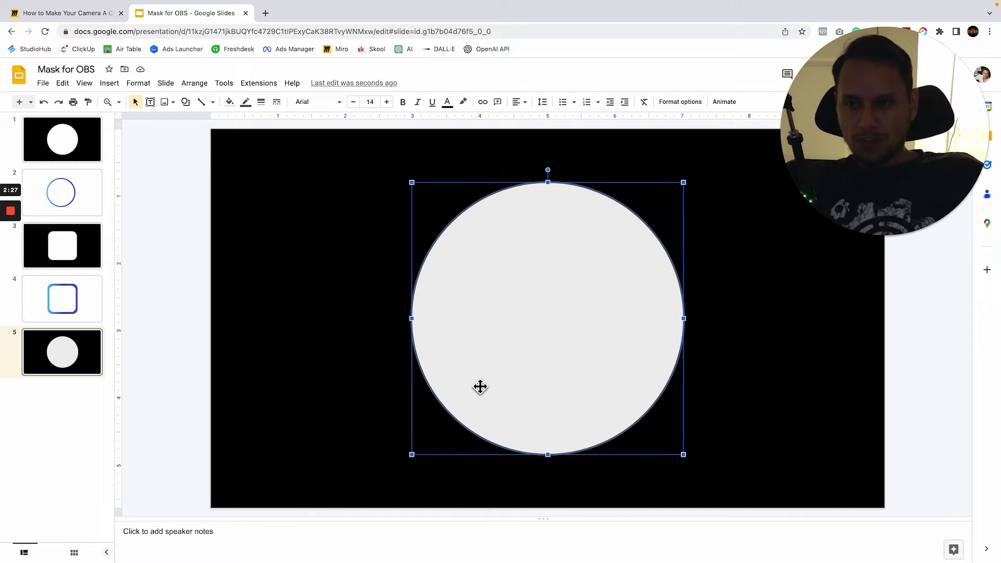
click(349, 277)
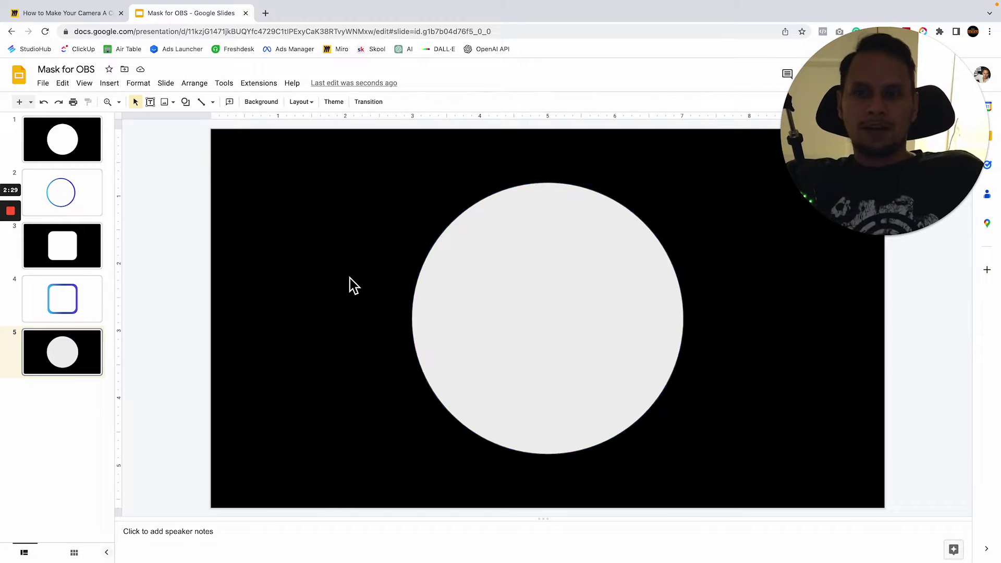
Set both the fill color and the border color of the circle on slide 5 to white
click(518, 292)
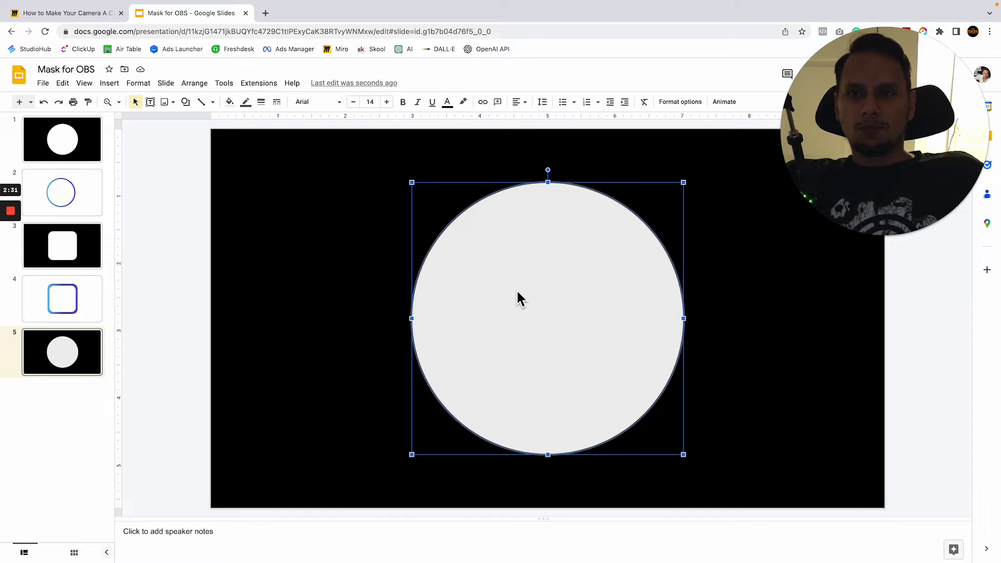
click(229, 102)
click(337, 209)
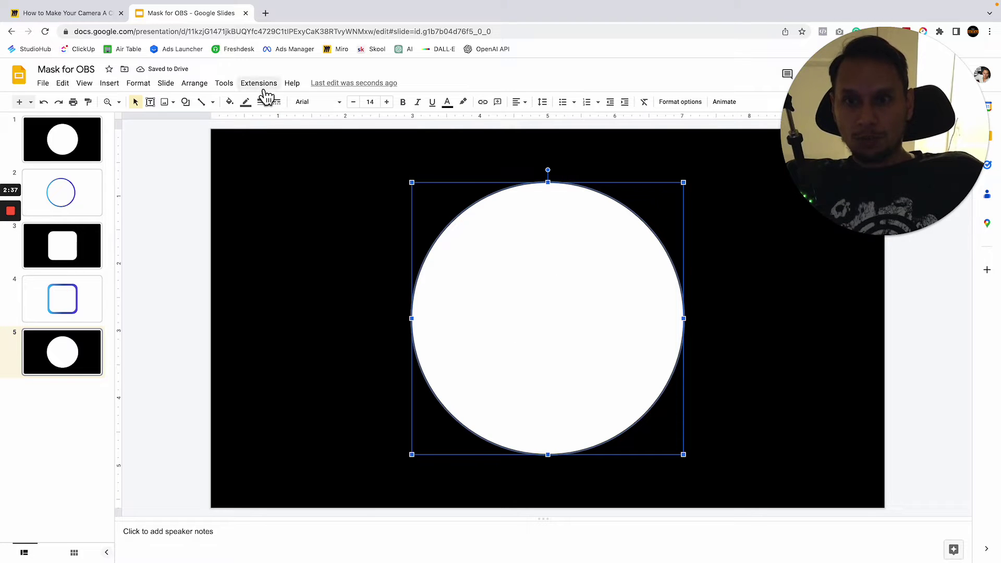
click(245, 103)
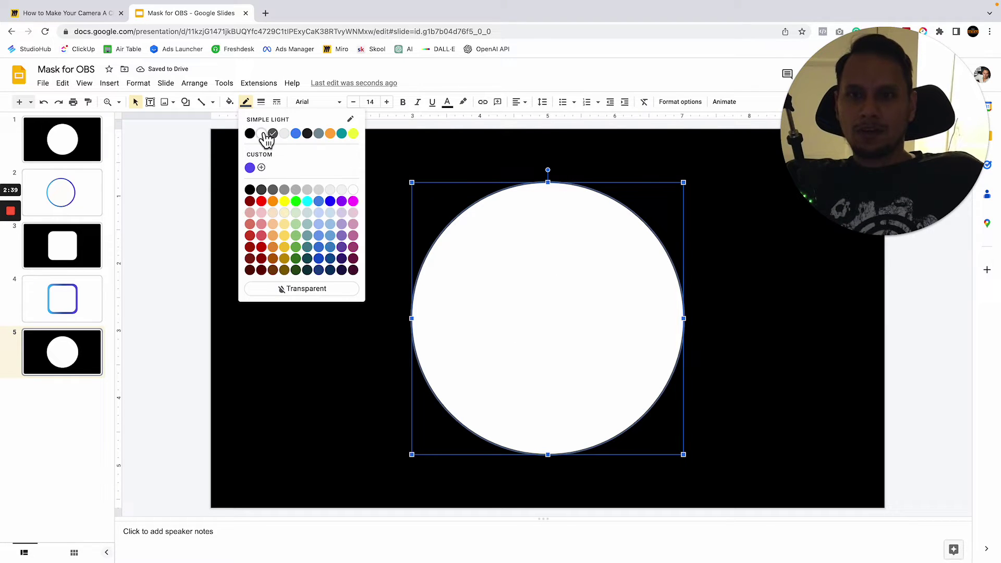
click(261, 133)
click(385, 307)
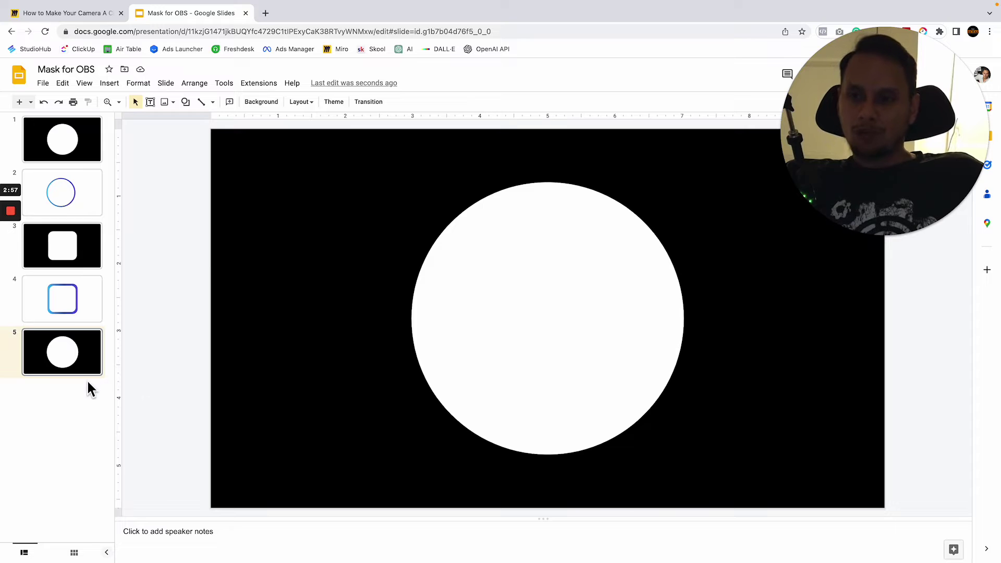
Add a new slide after slide 5 and delete its title and body text placeholders
right_click(68, 402)
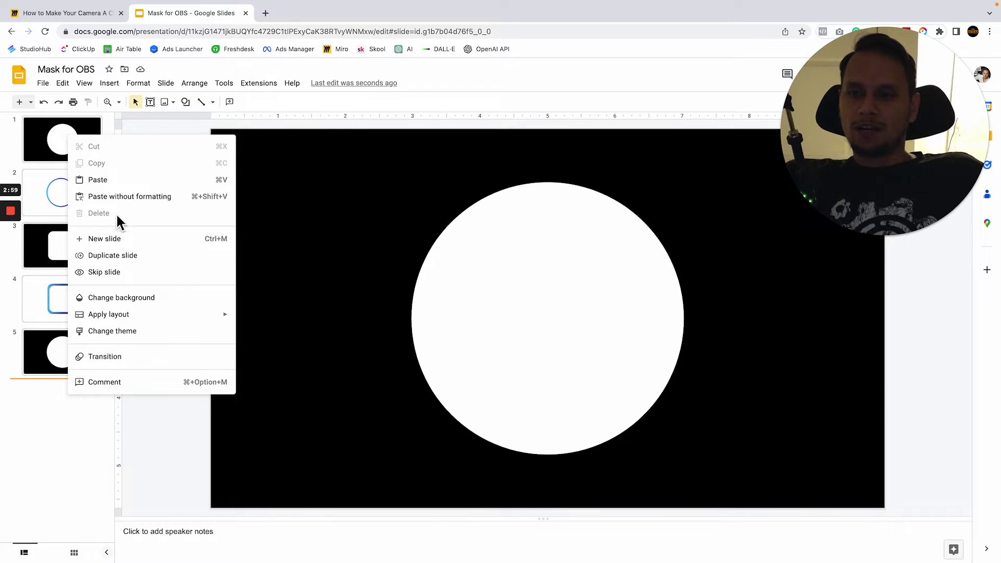
click(112, 241)
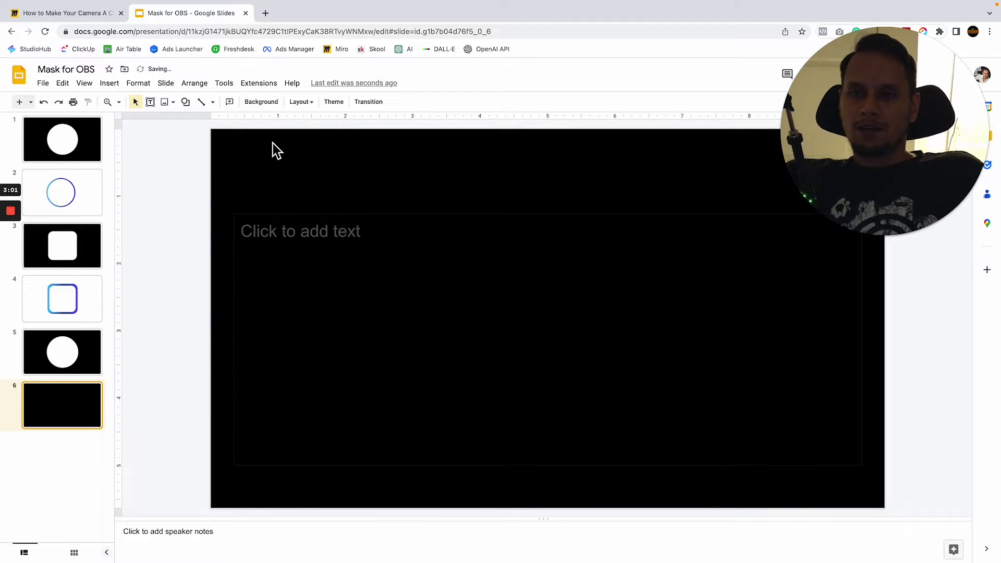
click(325, 461)
key(Delete)
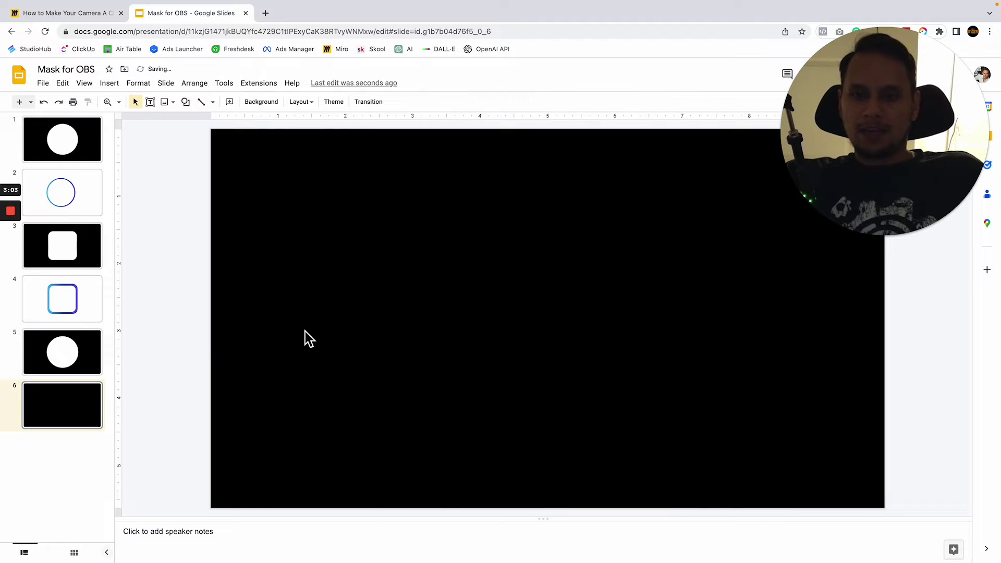
Set the background color of slide 6 to solid white
click(166, 83)
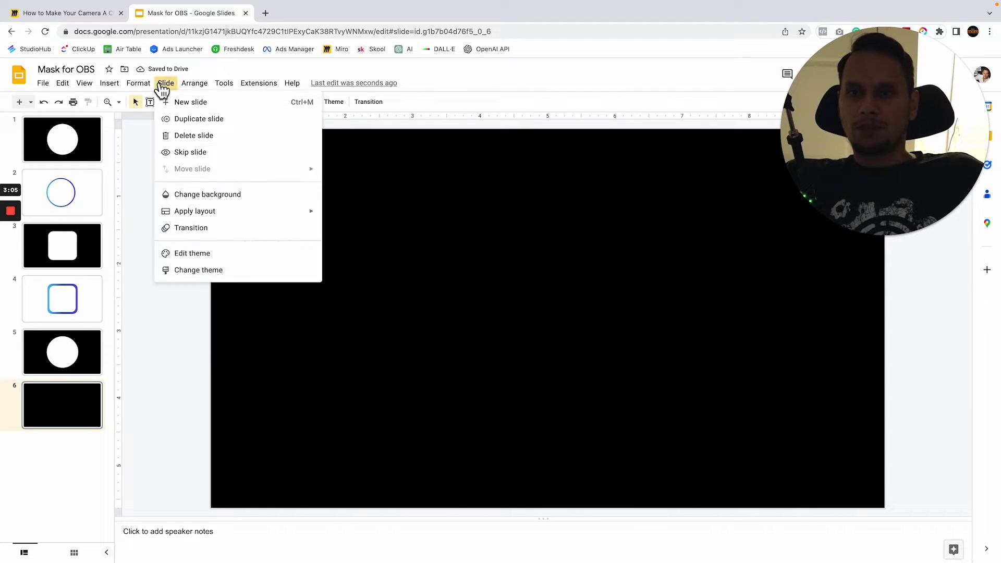
click(198, 195)
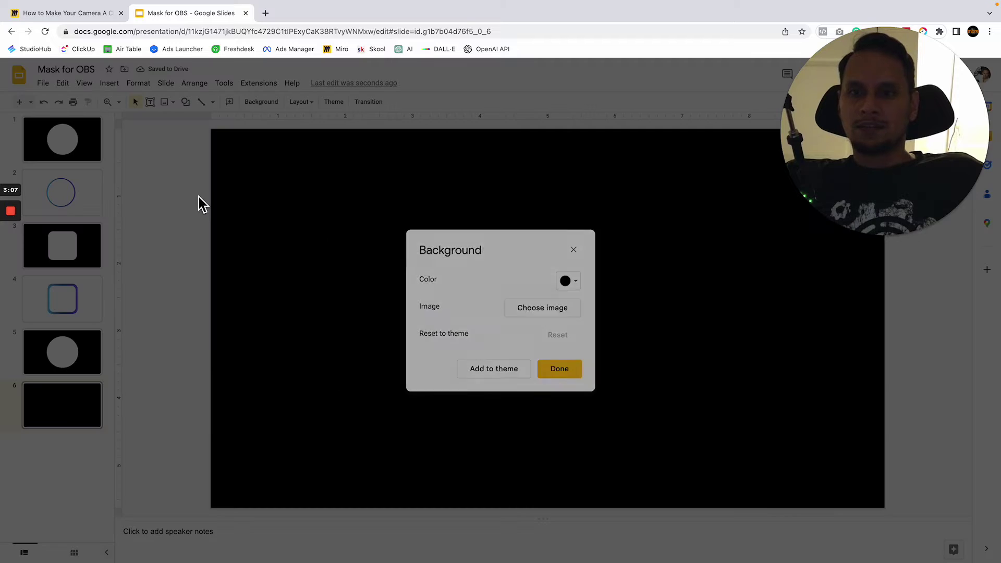
click(567, 281)
click(579, 334)
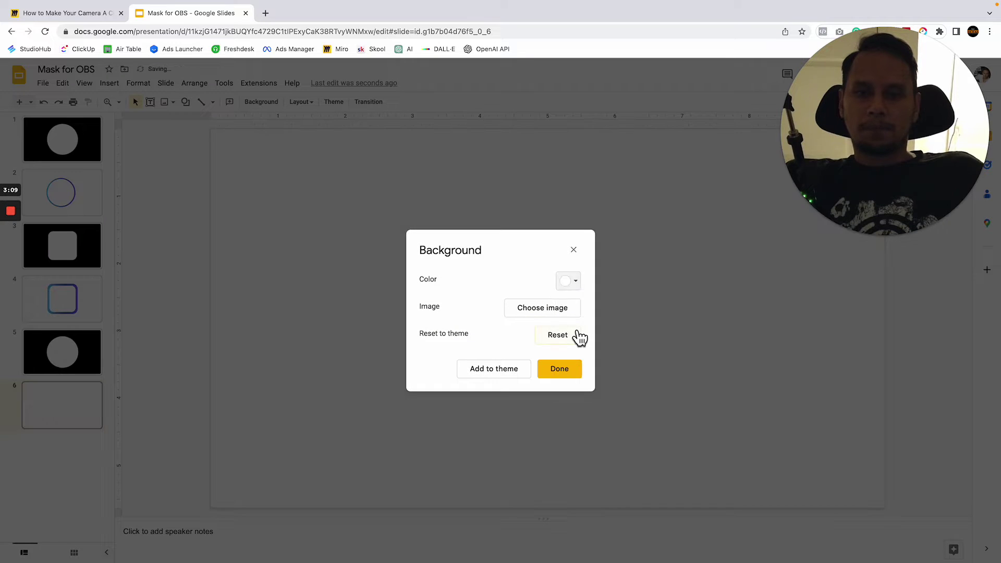
click(569, 376)
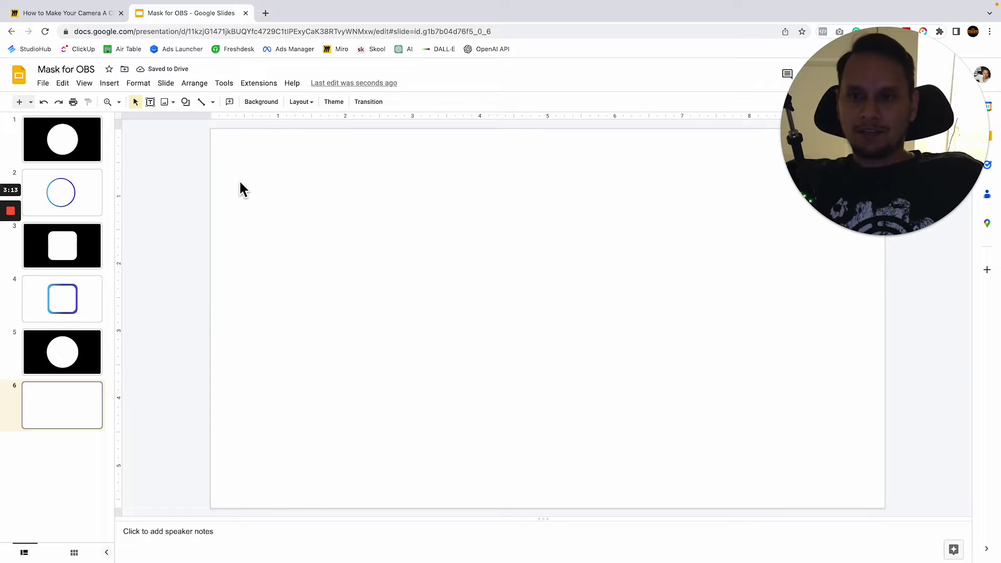
Draw a perfect circle about 4.4 inches in diameter on slide 6 and center it on the slide
click(184, 103)
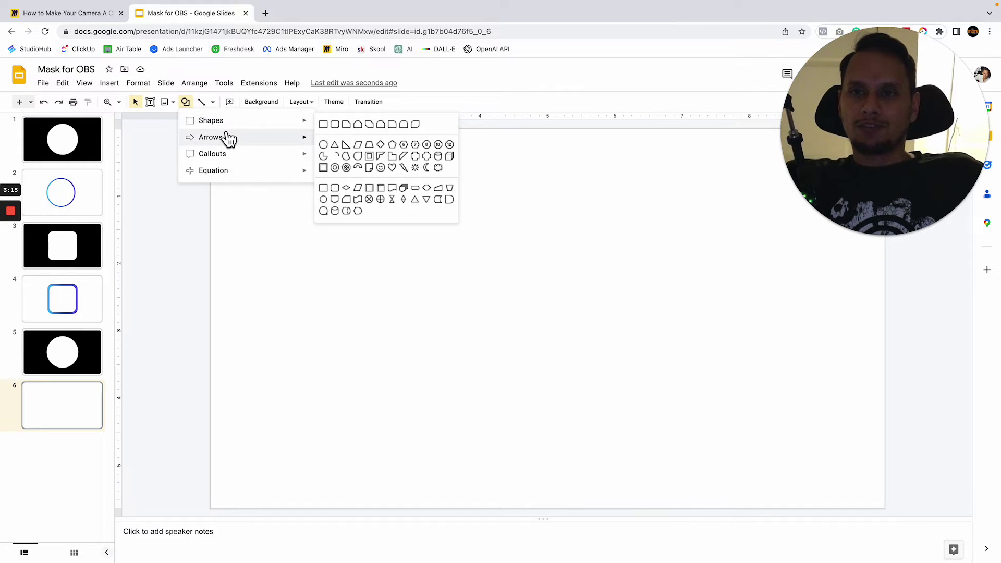
mouse_move(230, 119)
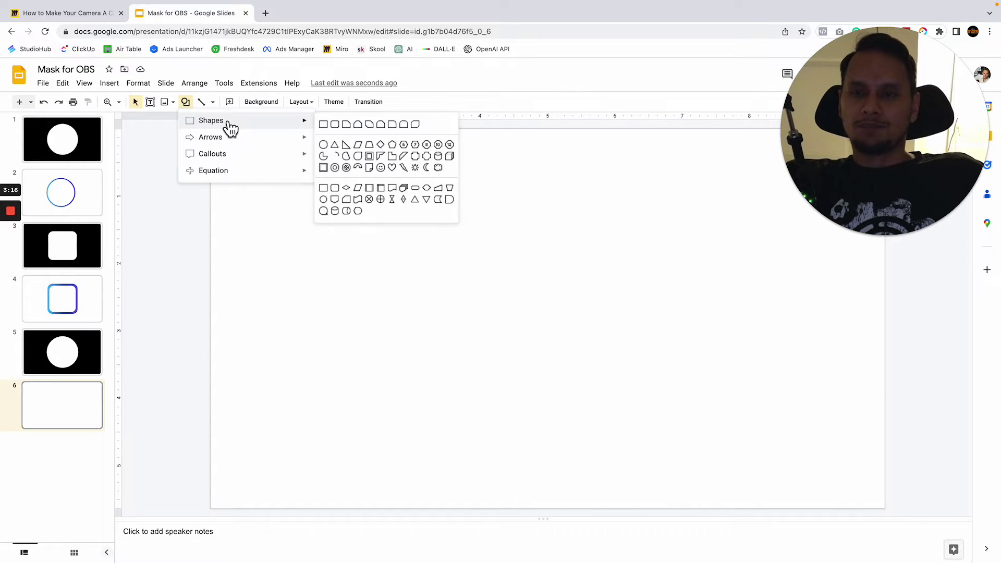
click(327, 151)
drag(473, 241, 764, 516)
drag(637, 370, 568, 308)
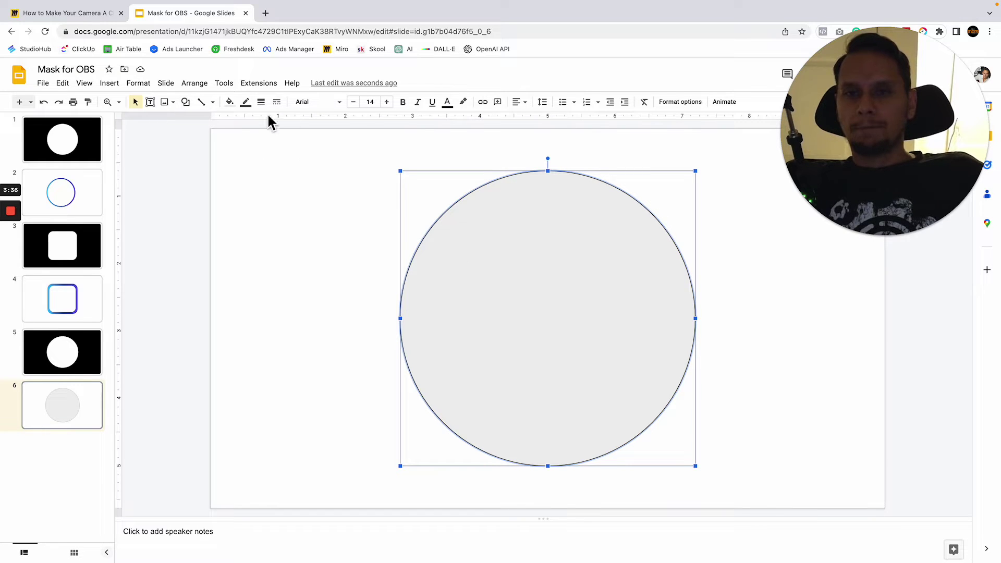
Make the border of the circle on slide 6 transparent
click(245, 102)
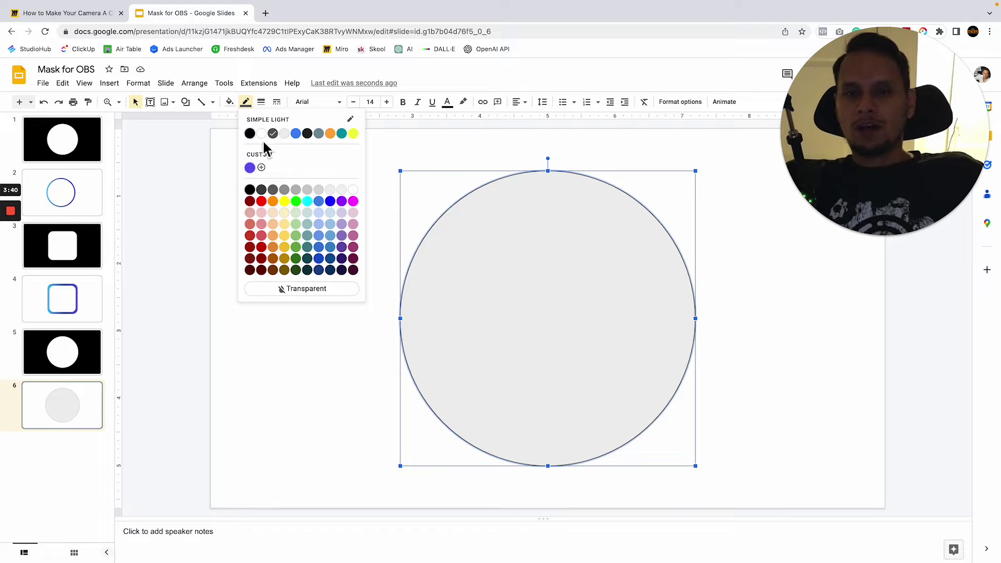
click(311, 290)
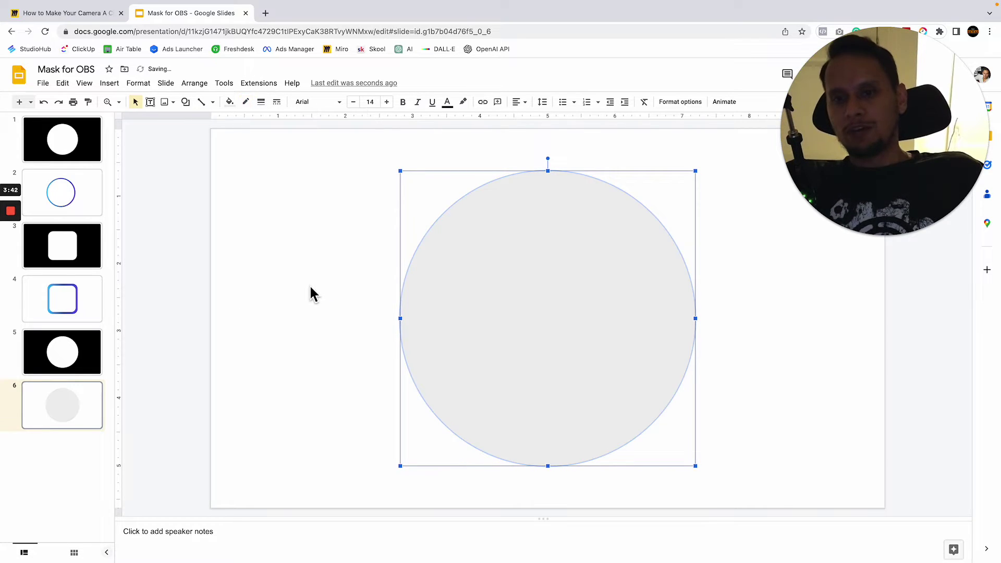
click(354, 246)
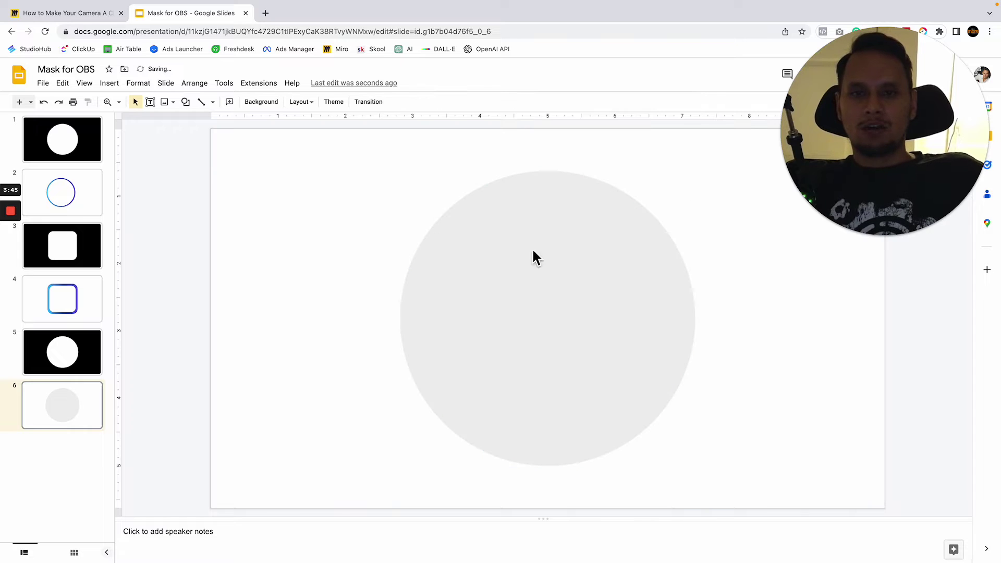
Try a solid yellow fill on the circle on slide 6
click(489, 266)
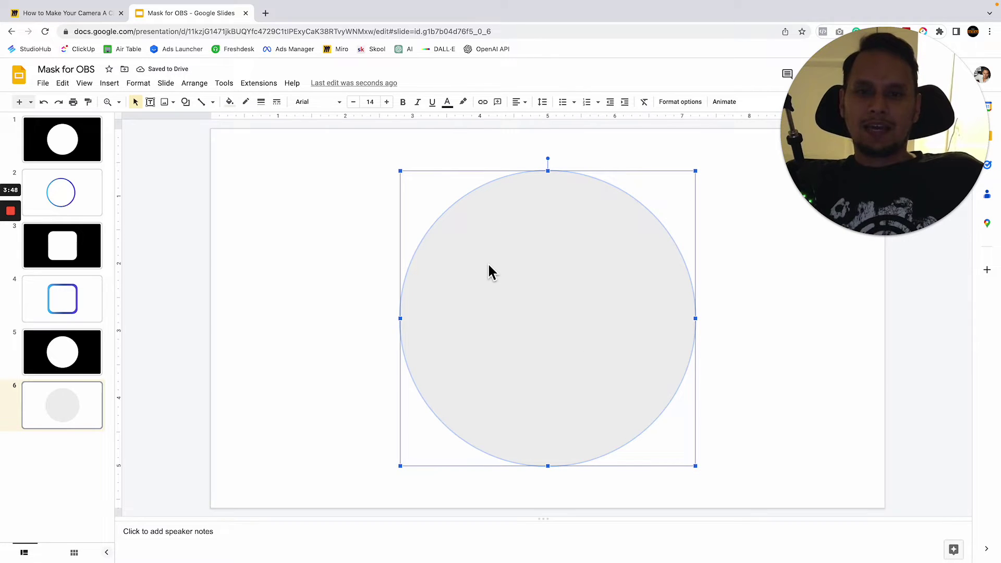
click(230, 103)
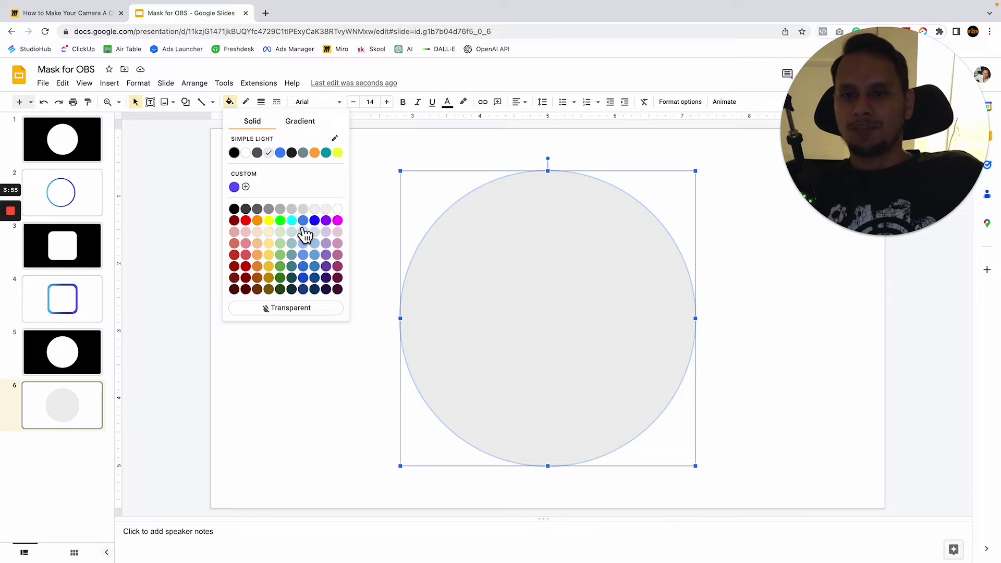
click(269, 256)
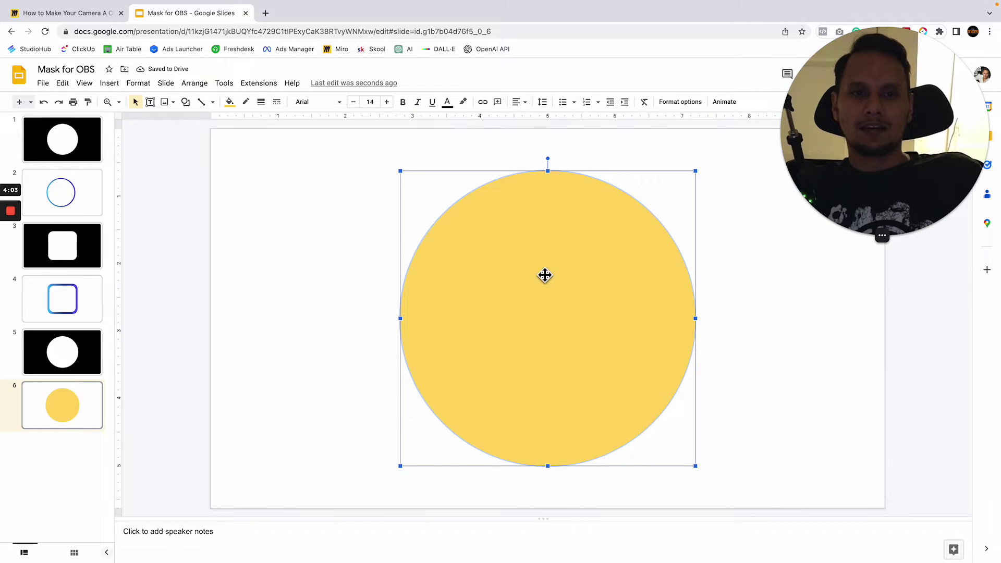
mouse_move(527, 301)
mouse_down()
mouse_move(743, 235)
mouse_move(439, 324)
mouse_move(516, 326)
mouse_move(527, 306)
mouse_move(539, 314)
mouse_move(540, 307)
mouse_up()
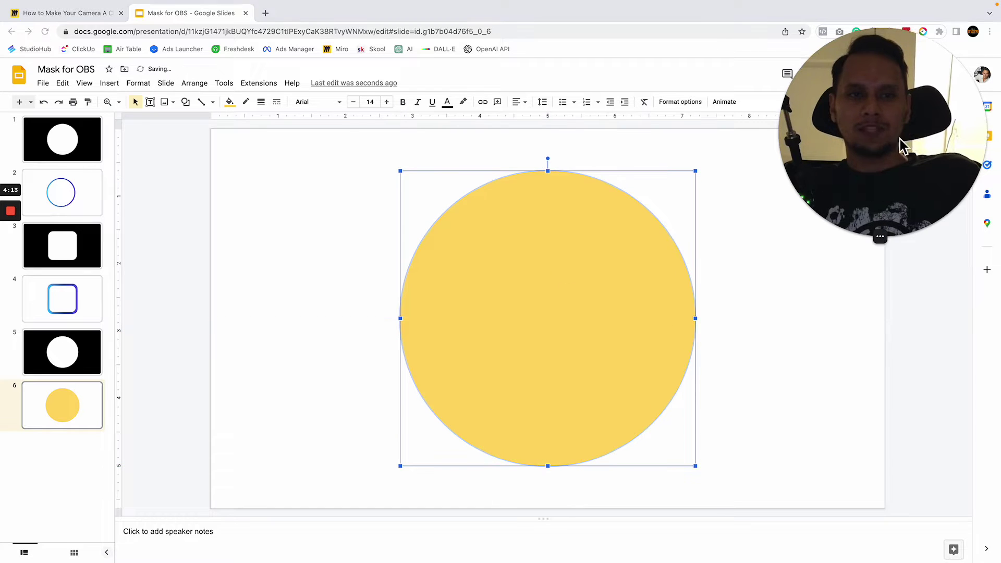
drag(899, 145, 578, 314)
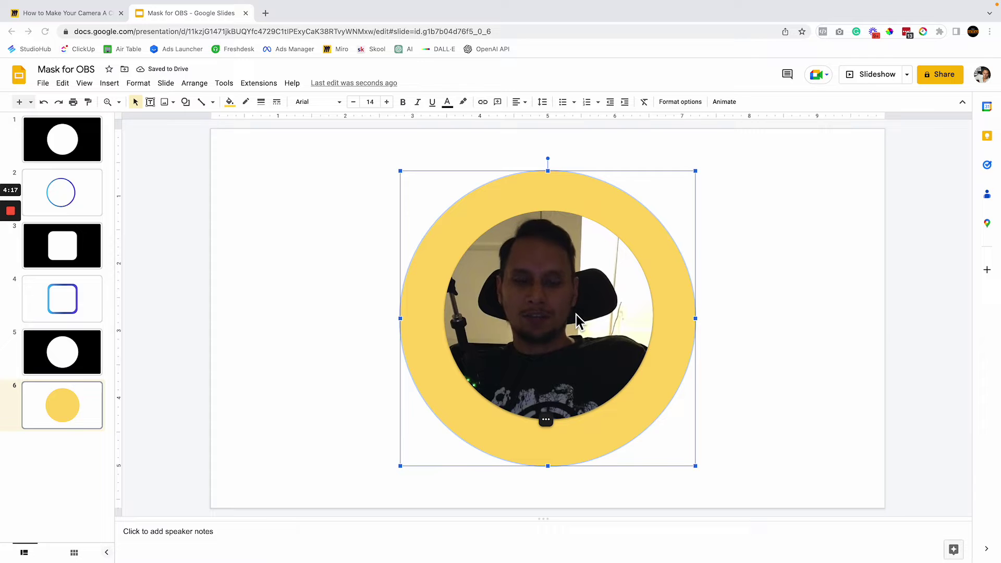
drag(577, 314, 913, 114)
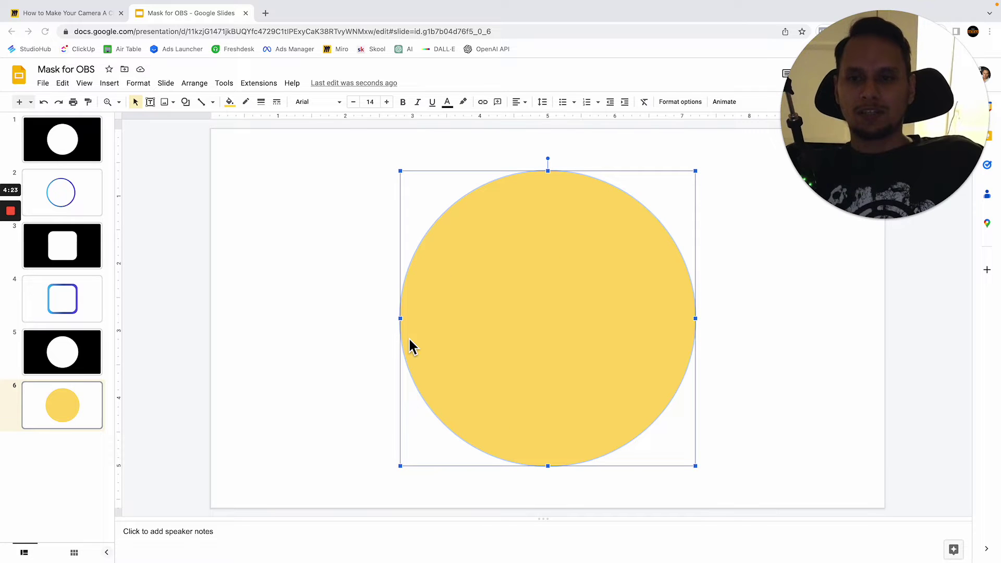
Fill the circle on slide 6 with the custom blue-to-purple gradient
click(230, 102)
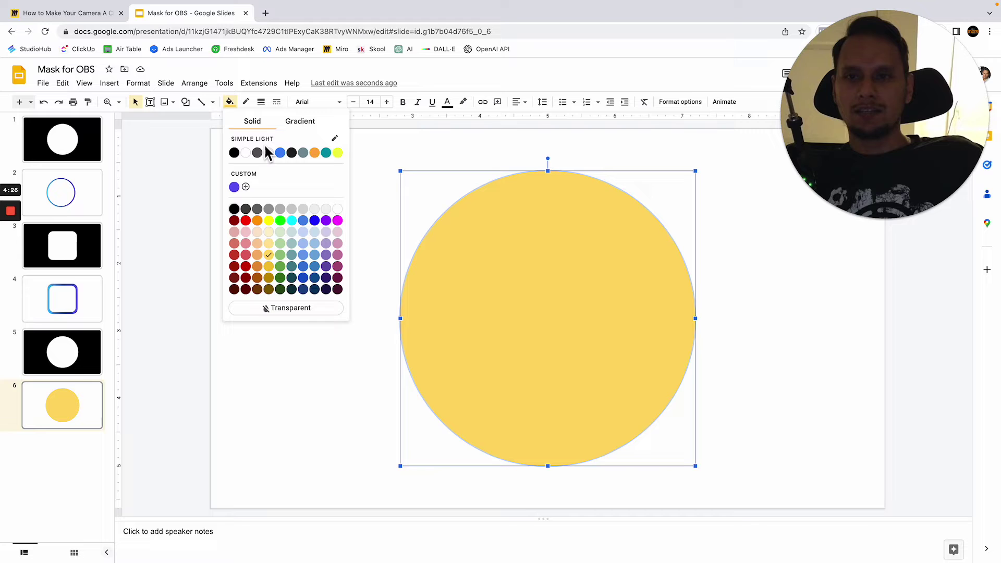
click(306, 123)
click(234, 202)
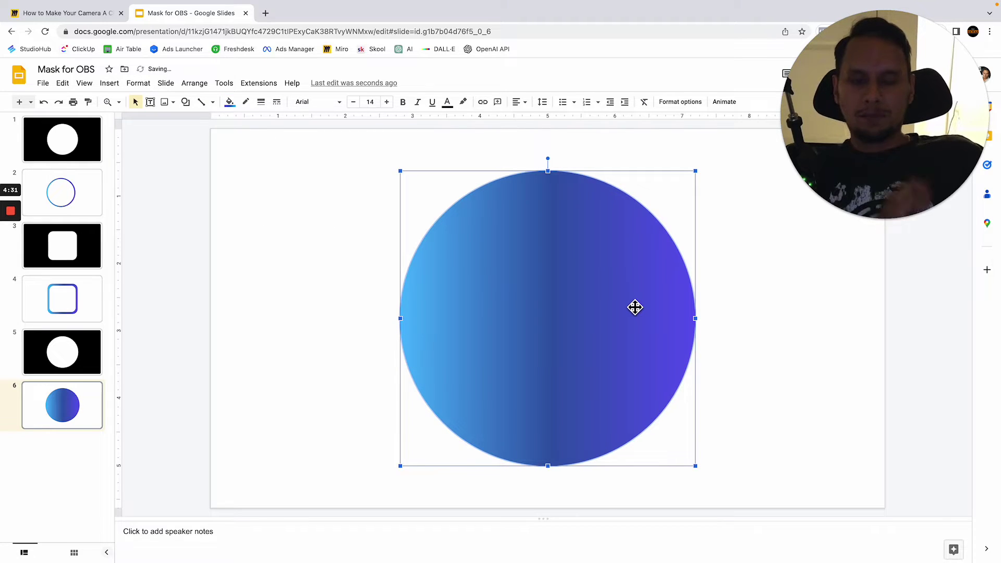
click(353, 302)
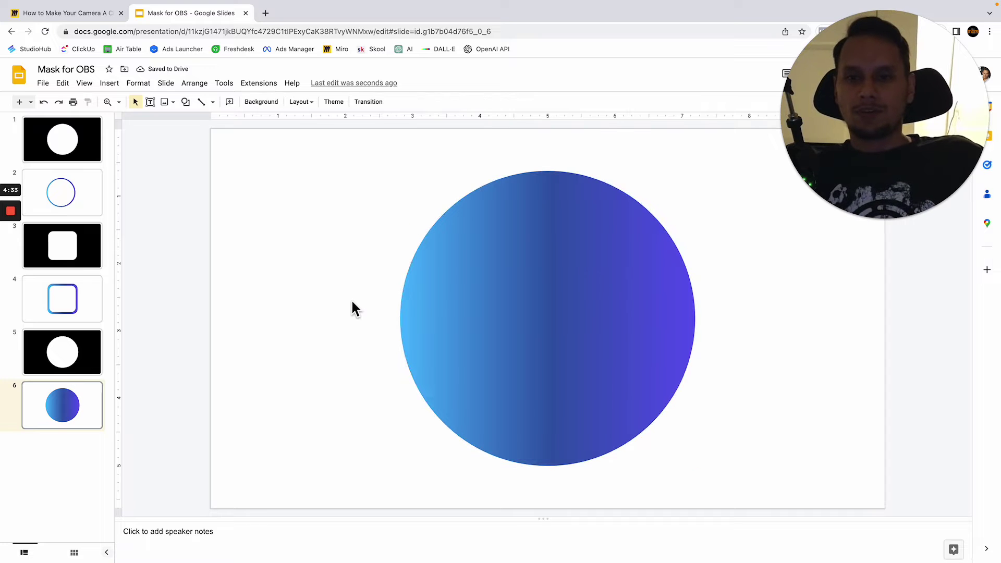
click(471, 299)
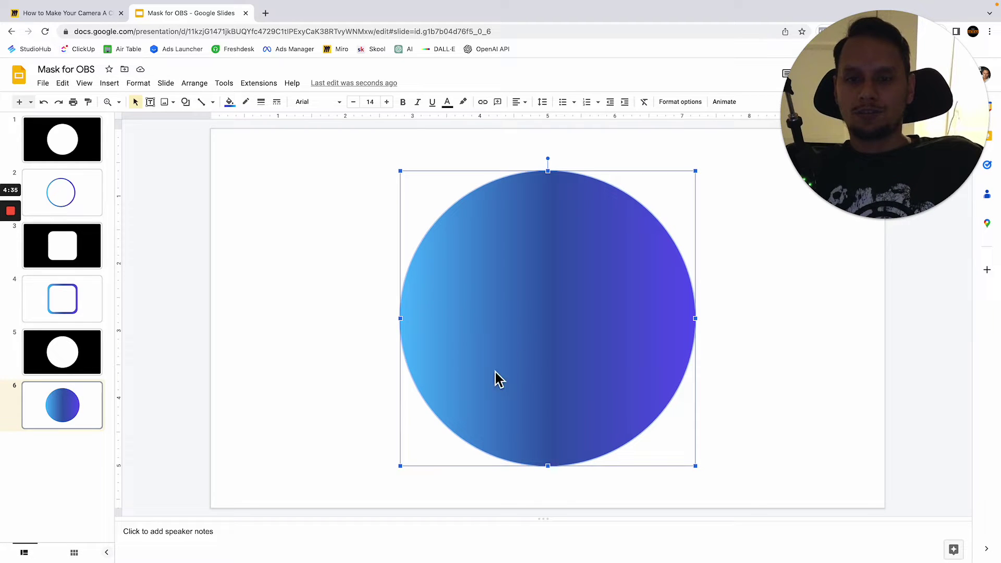
right_click(510, 270)
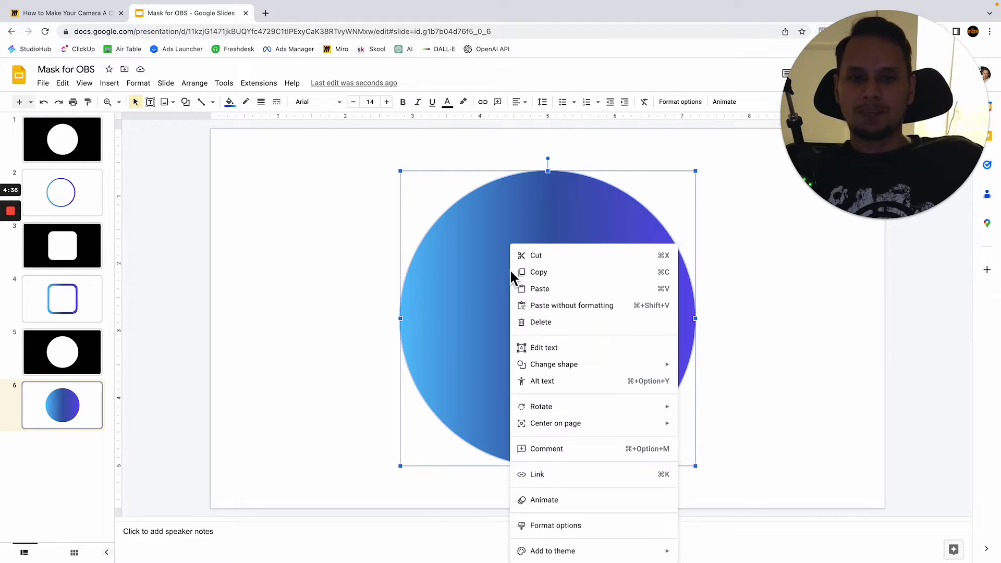
click(542, 290)
right_click(545, 280)
click(571, 288)
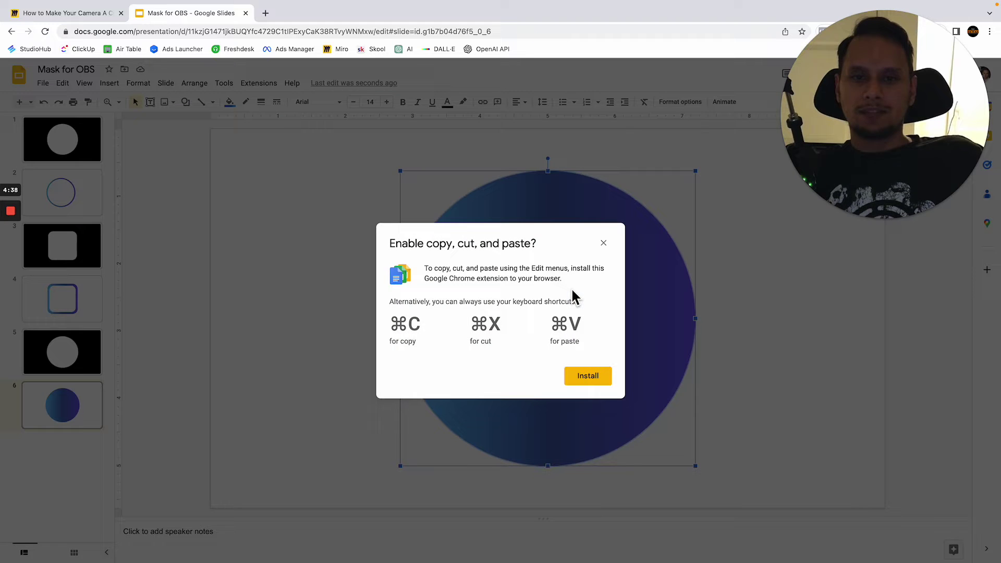
click(577, 377)
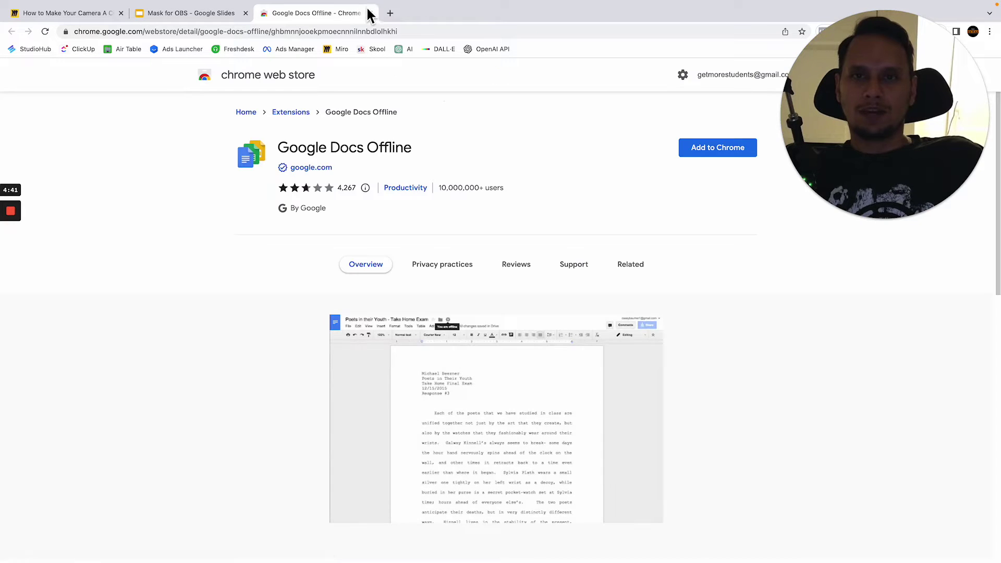
click(369, 13)
Paste a copy of the gradient circle over the original and fill the copy with solid white
key(ctrl+v)
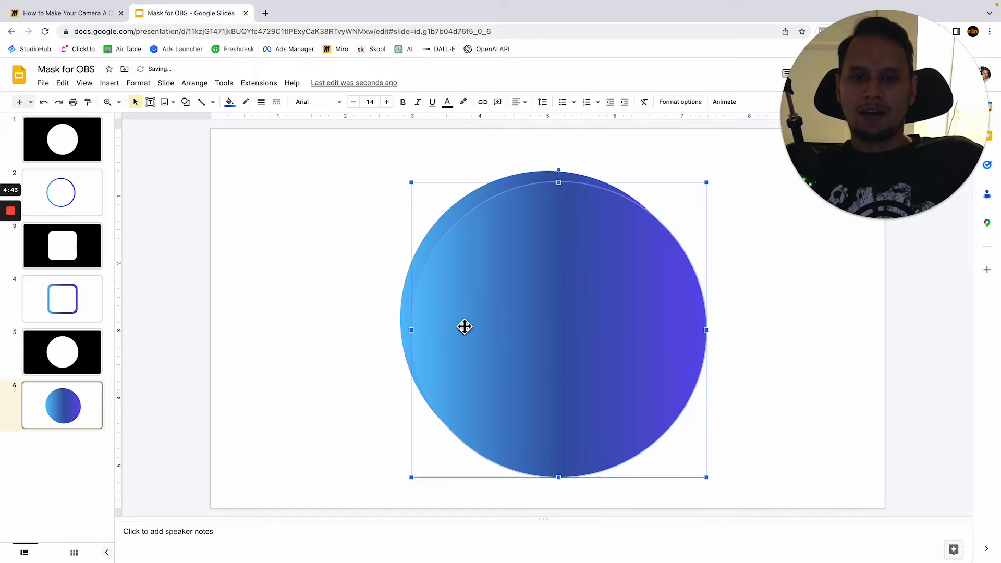
mouse_move(565, 285)
mouse_down()
mouse_move(438, 314)
mouse_move(437, 297)
mouse_move(547, 289)
mouse_up()
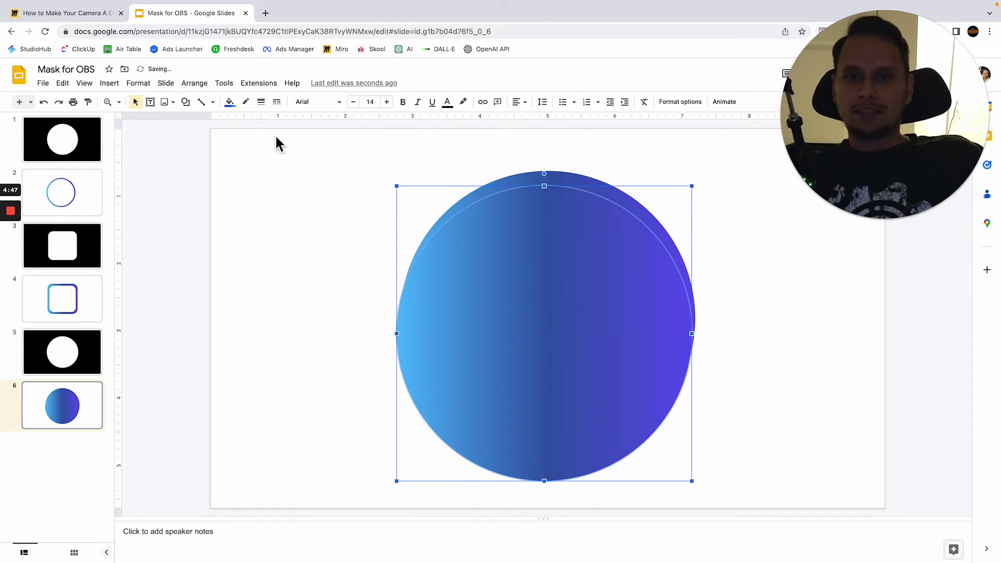
click(230, 102)
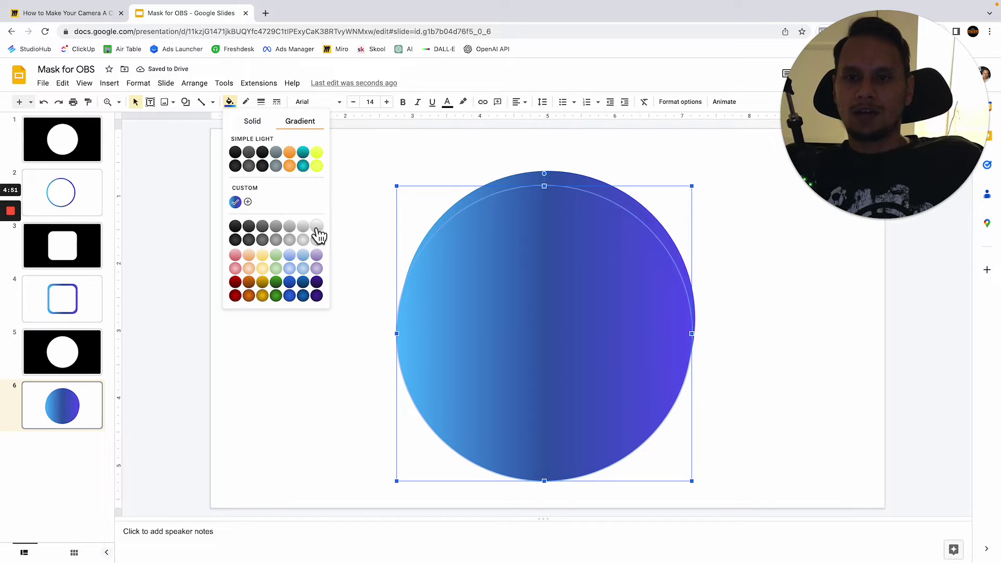
click(253, 121)
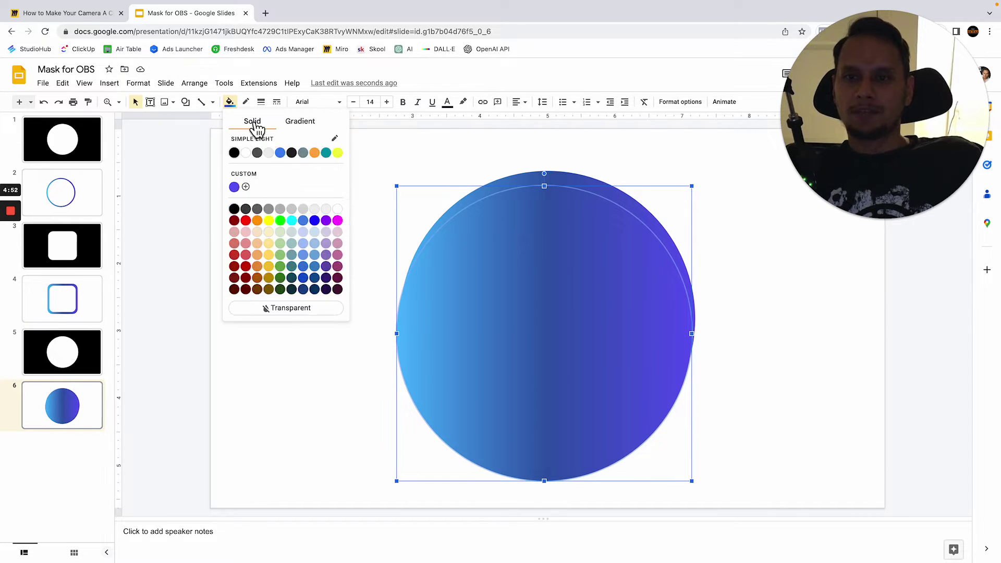
click(248, 153)
Shrink the white circle to about 3.9 inches in diameter and center it inside the gradient circle
drag(624, 289, 635, 273)
drag(700, 171, 678, 194)
drag(572, 302, 577, 290)
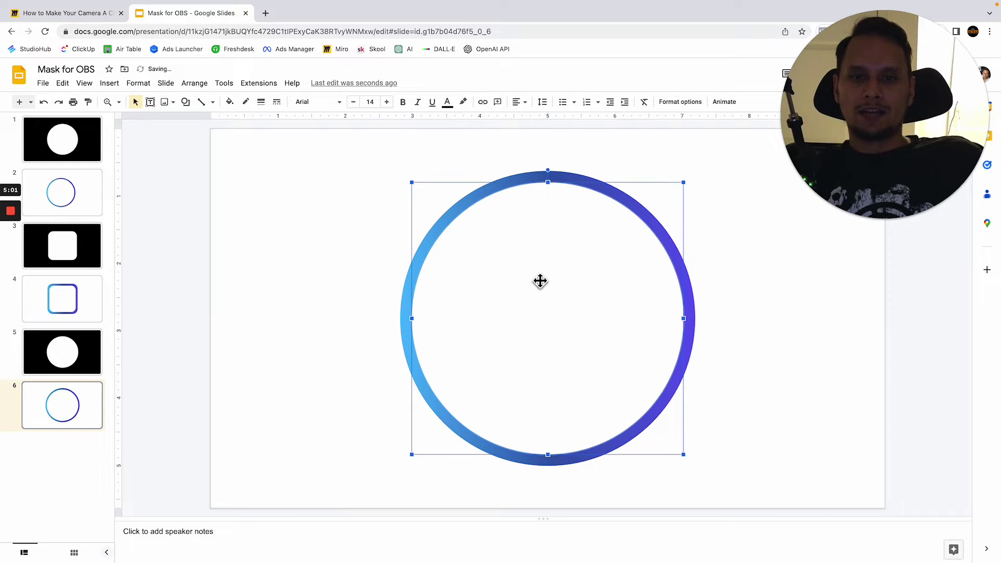
drag(685, 180, 677, 189)
drag(601, 261, 607, 255)
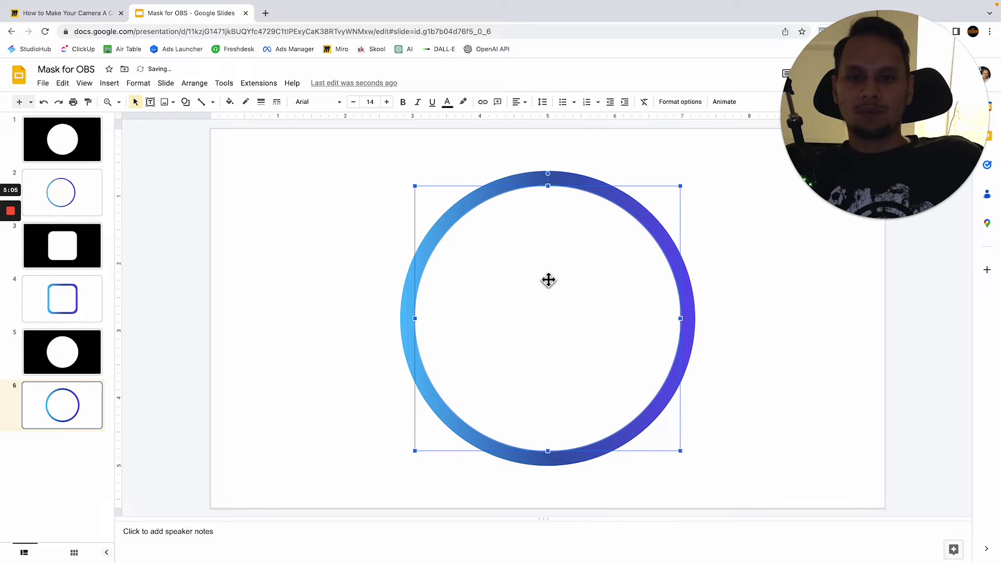
Switch to the Miro board to review the workflow boxes about the circle and border, and return to the presentation
click(89, 13)
scroll(512, 300, right, 5)
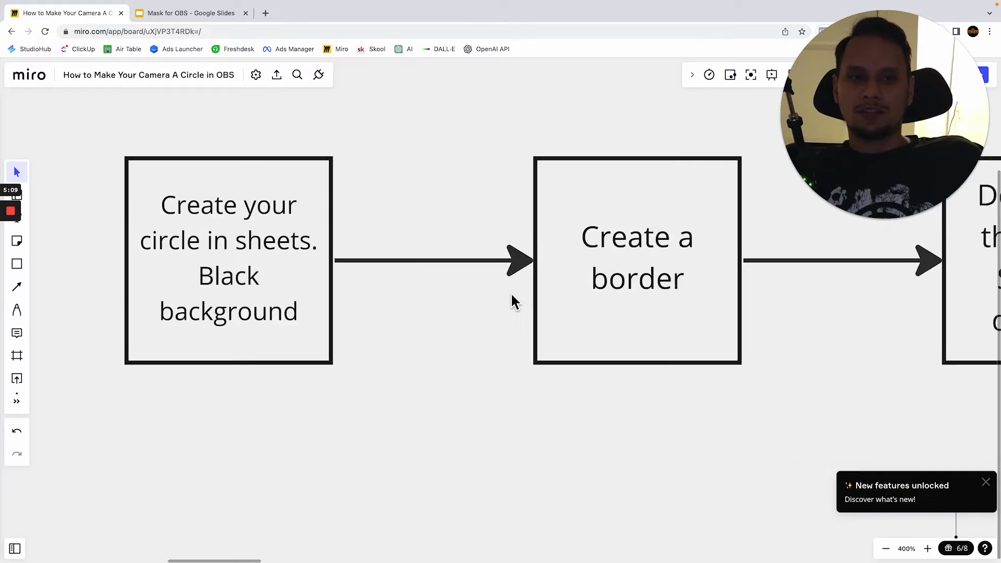
click(236, 16)
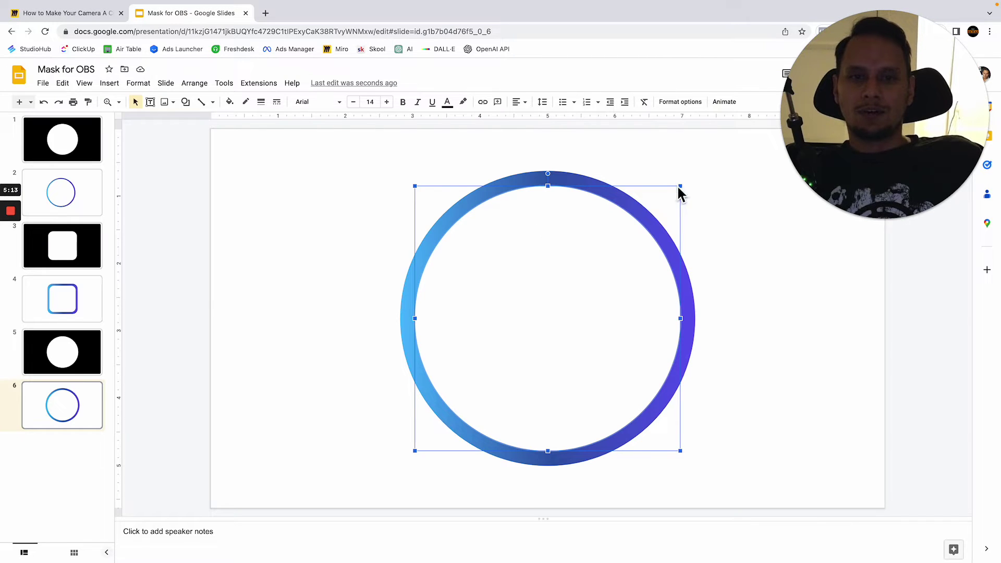
Thicken the gradient ring by shrinking the white circle to about 3.7 inches in diameter and recentering it
drag(682, 186, 666, 198)
drag(581, 279, 590, 272)
click(344, 221)
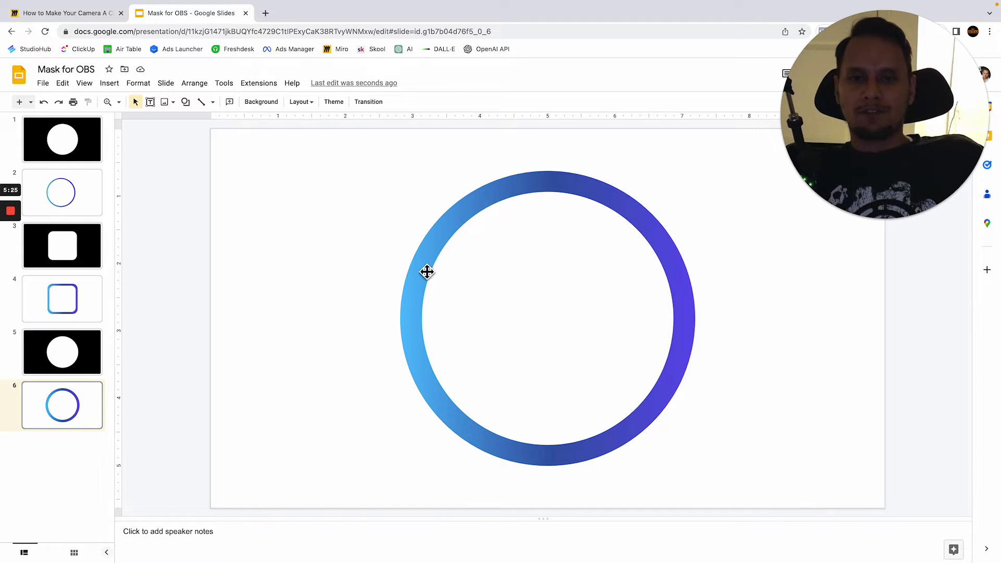
Group the gradient circle and the white circle on top of it into one object
drag(366, 188, 752, 468)
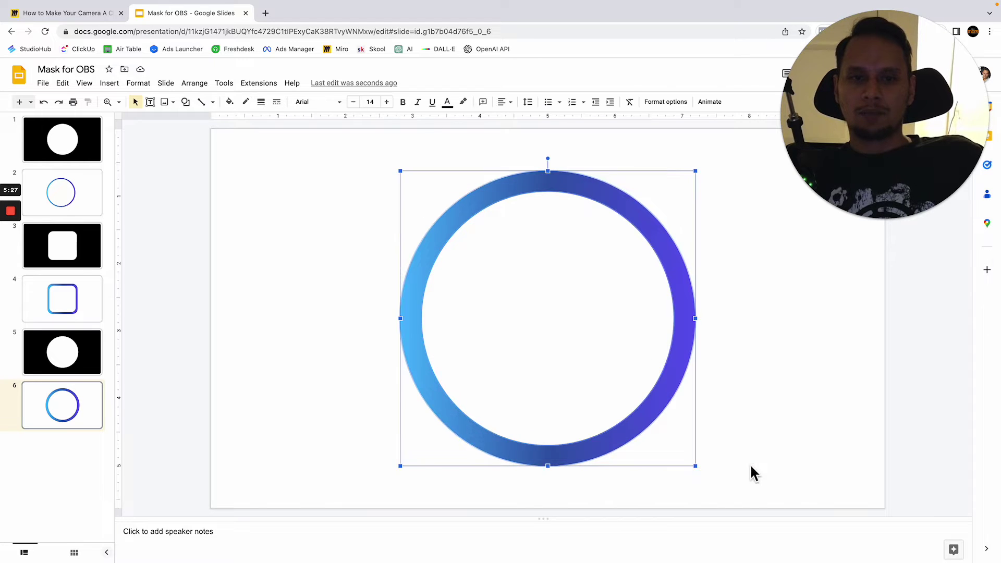
click(353, 219)
drag(353, 173, 704, 490)
right_click(585, 346)
mouse_move(587, 349)
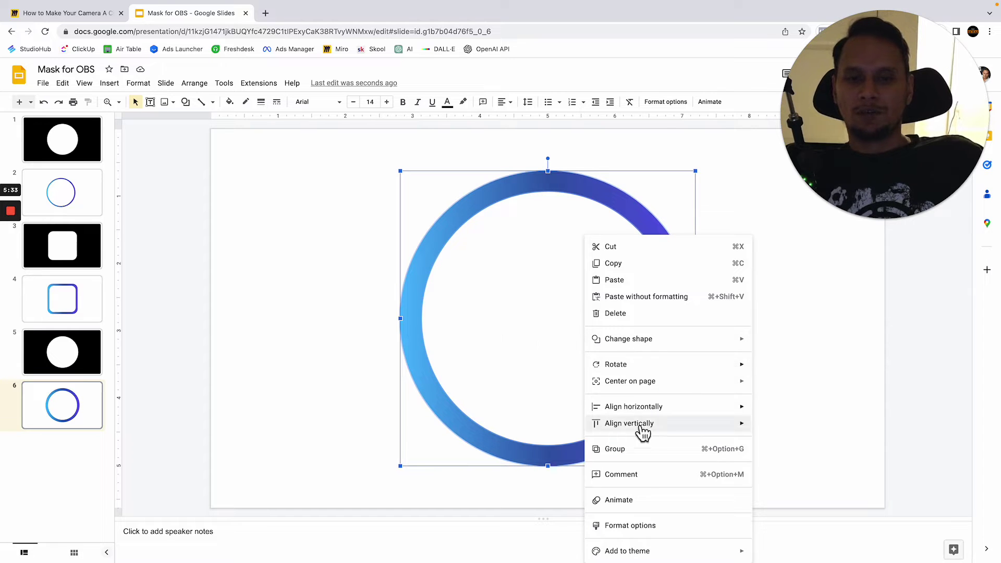
click(621, 455)
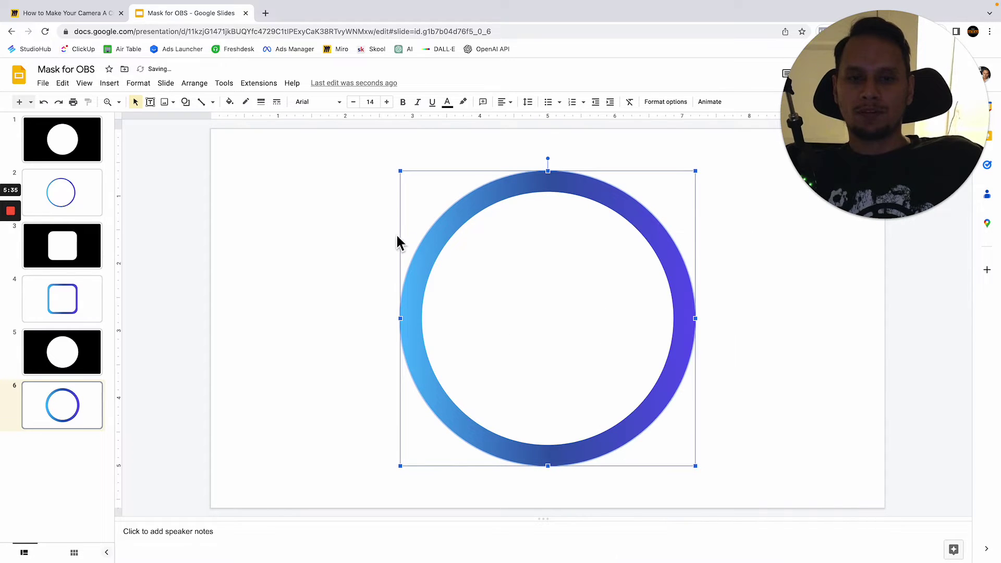
click(349, 231)
click(665, 326)
drag(665, 326, 561, 310)
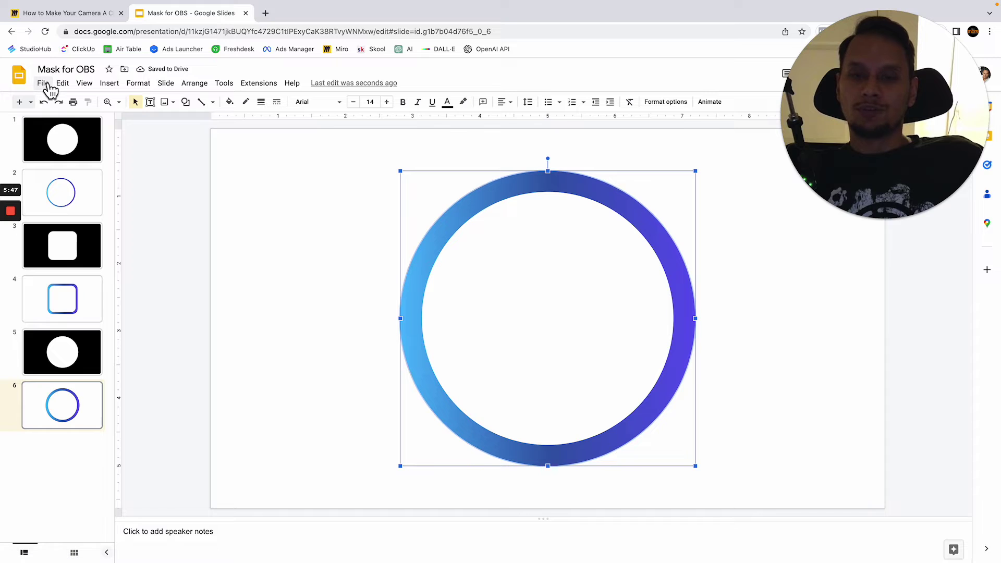
Download slide 5 with the white circle on black as a PNG image
click(65, 354)
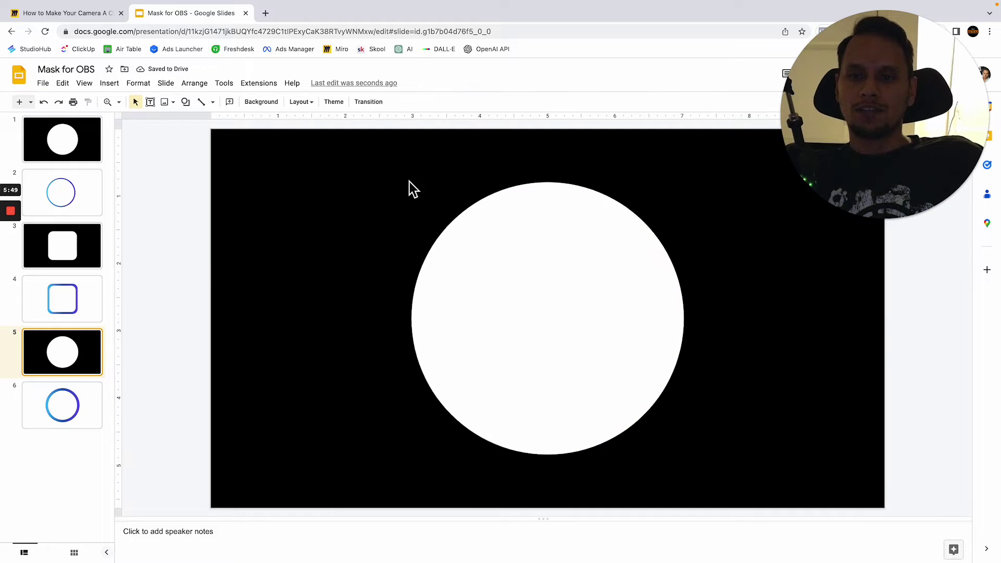
click(44, 85)
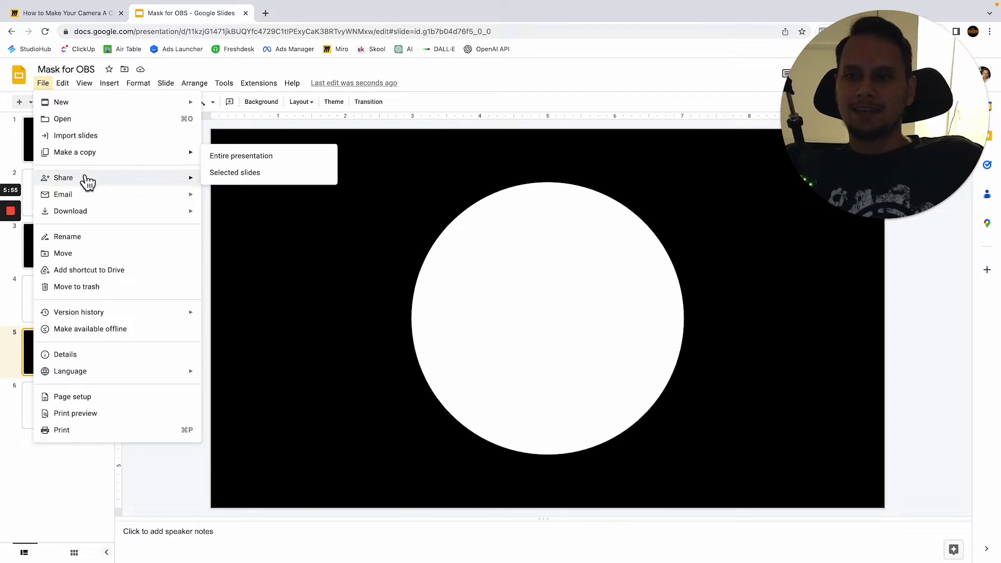
mouse_move(83, 219)
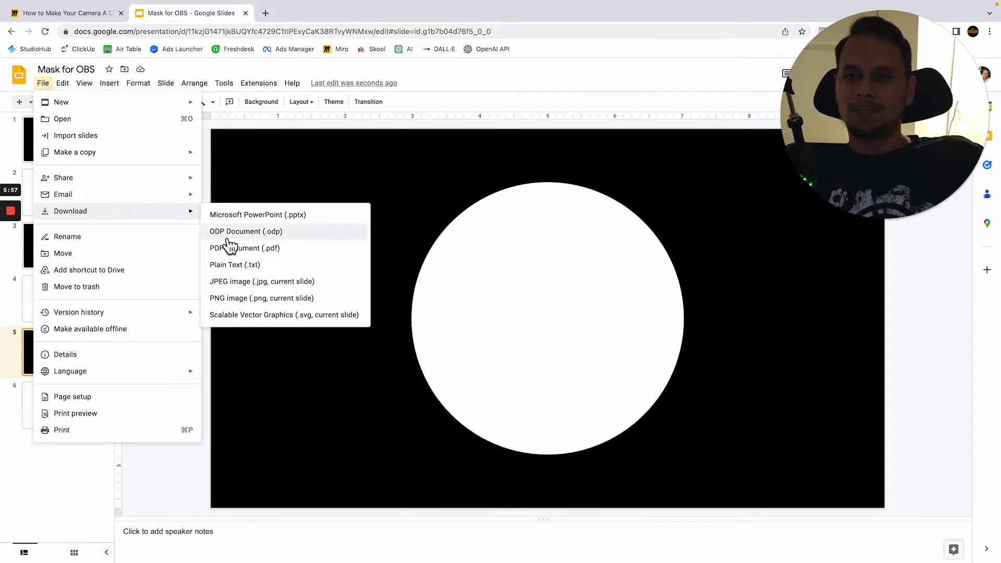
click(257, 298)
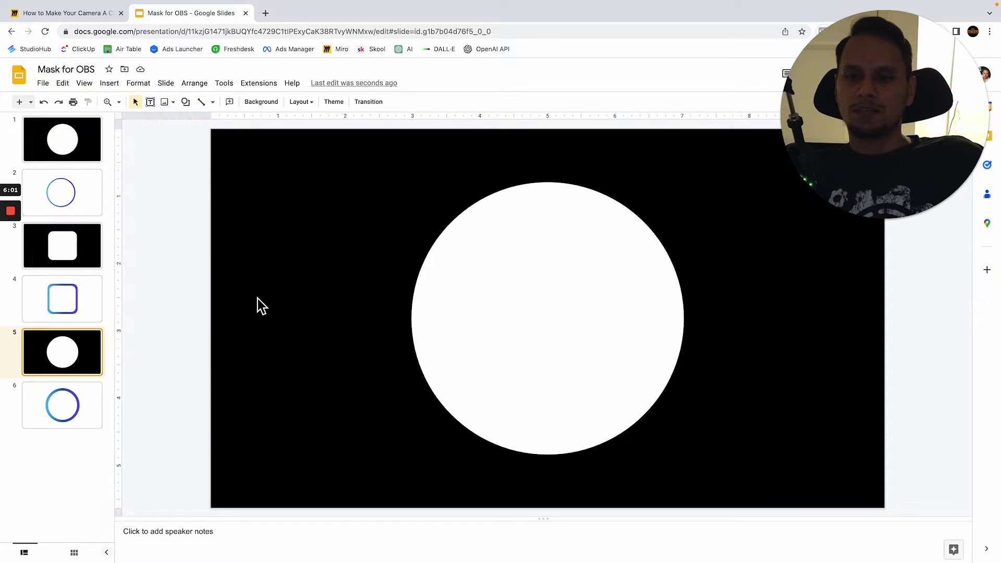
Place the downloaded Mask for OBS.png on the desktop, open it to check the circle, and close the preview
key(ctrl+Left)
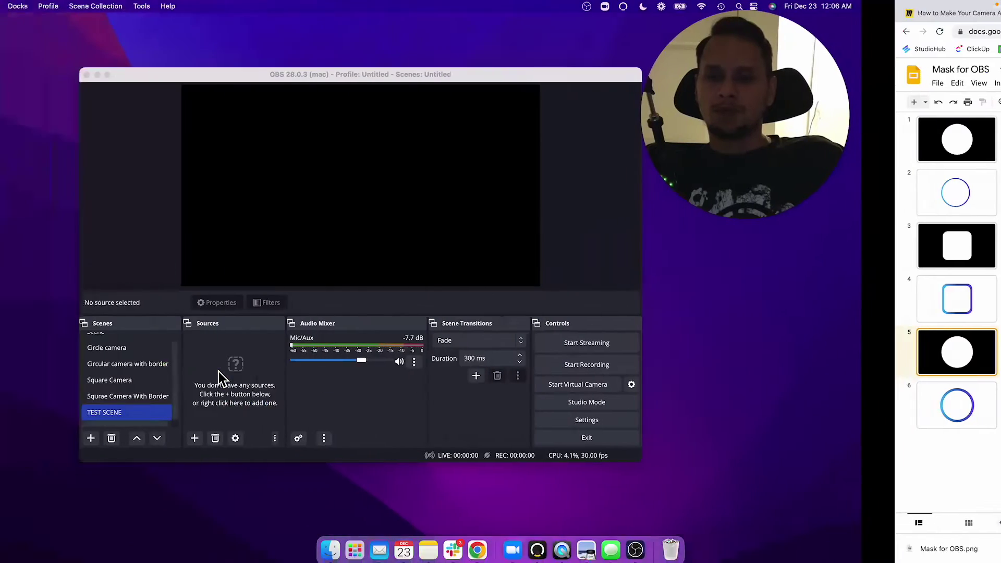
key(ctrl+Right)
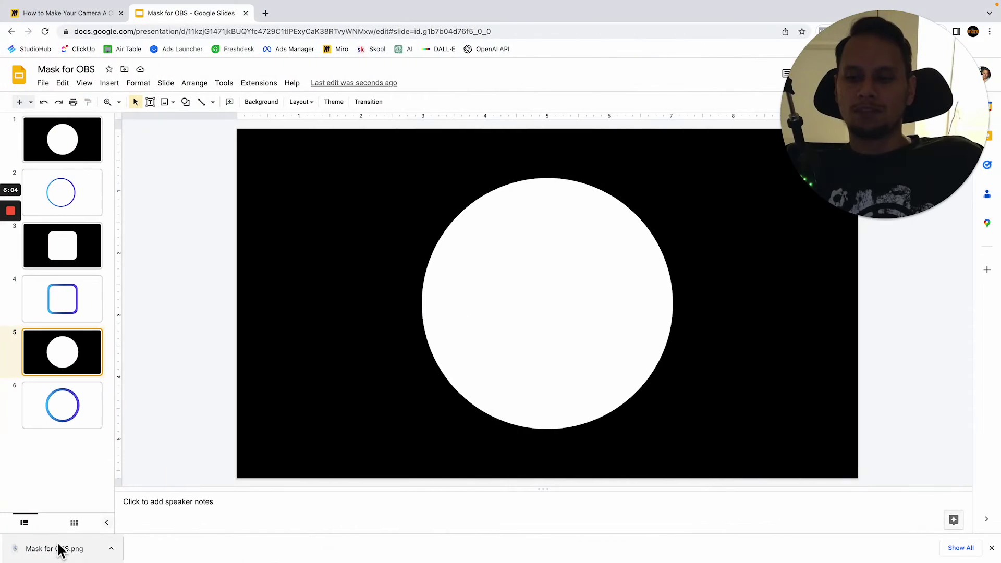
drag(60, 547, 914, 324)
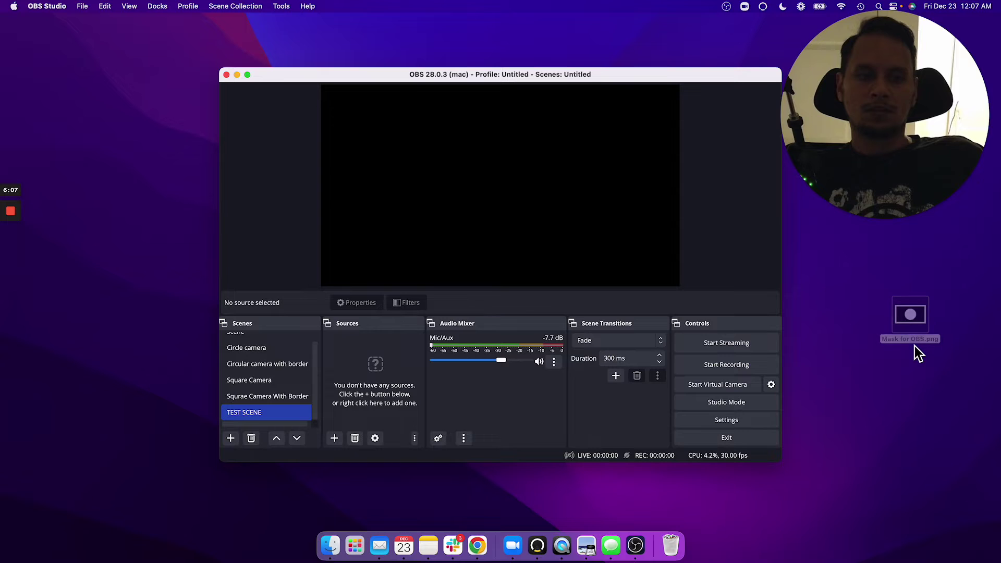
double_click(920, 317)
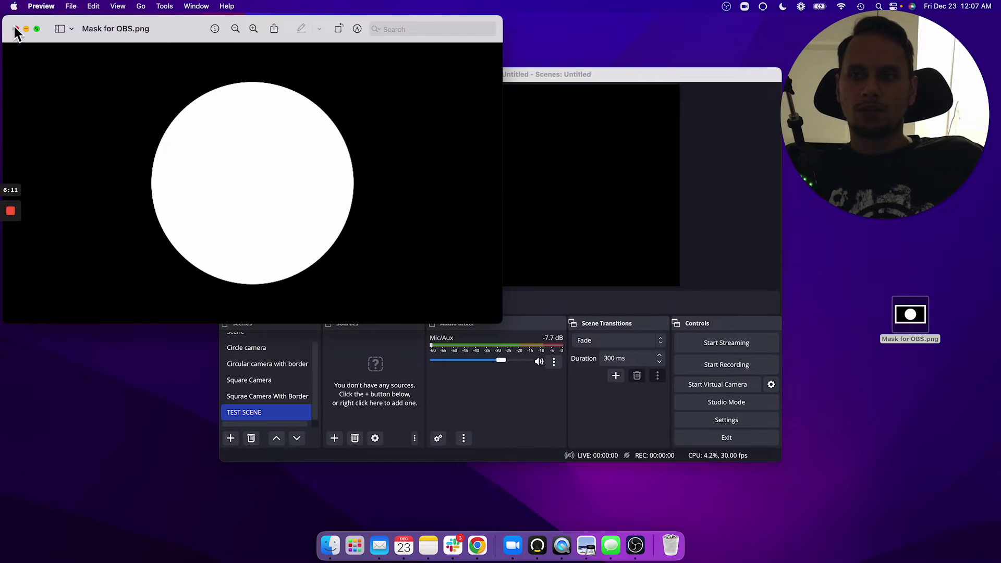
click(15, 30)
Capture a screenshot of the area around the gradient ring on slide 6
key(ctrl+Right)
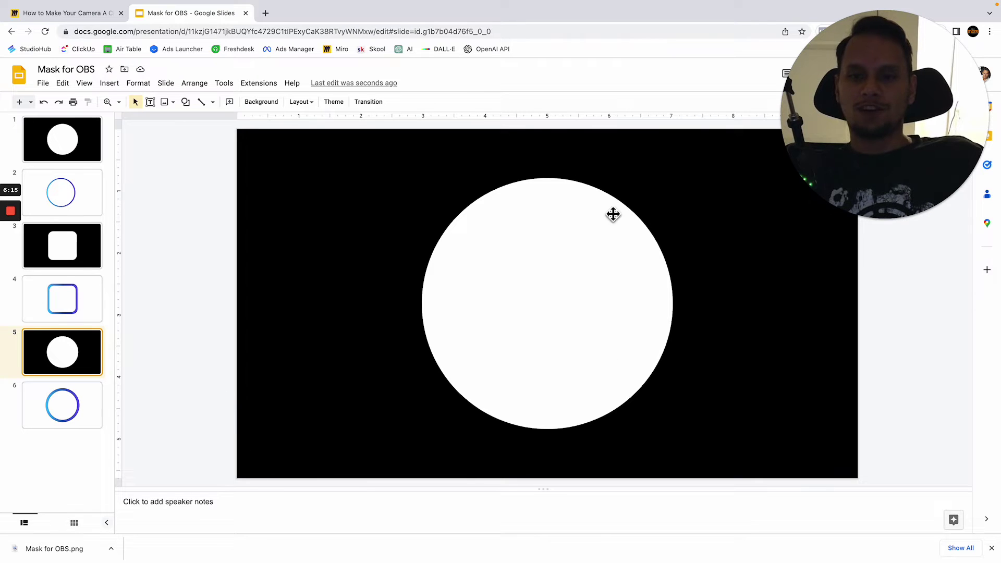
click(70, 409)
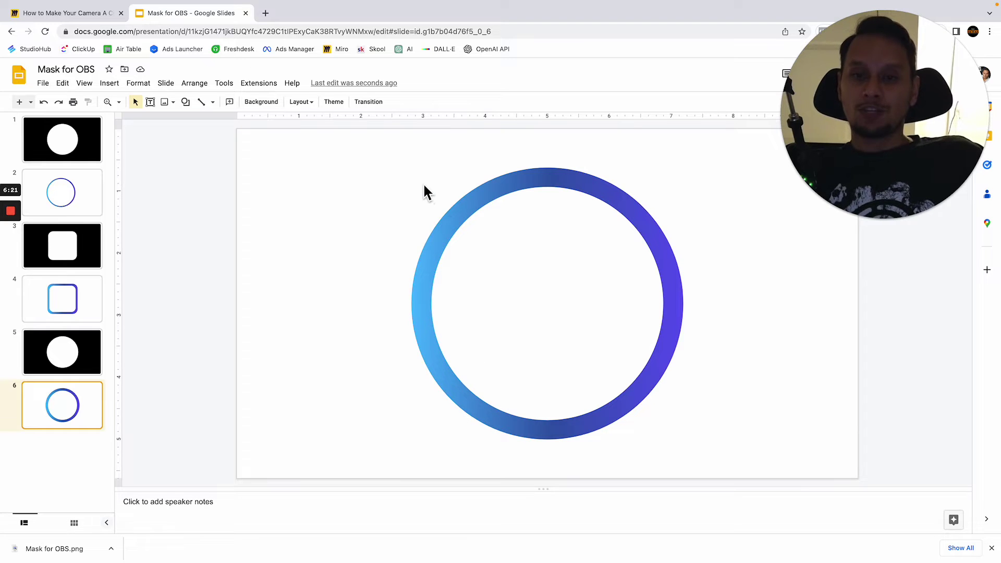
key(super+shift+4)
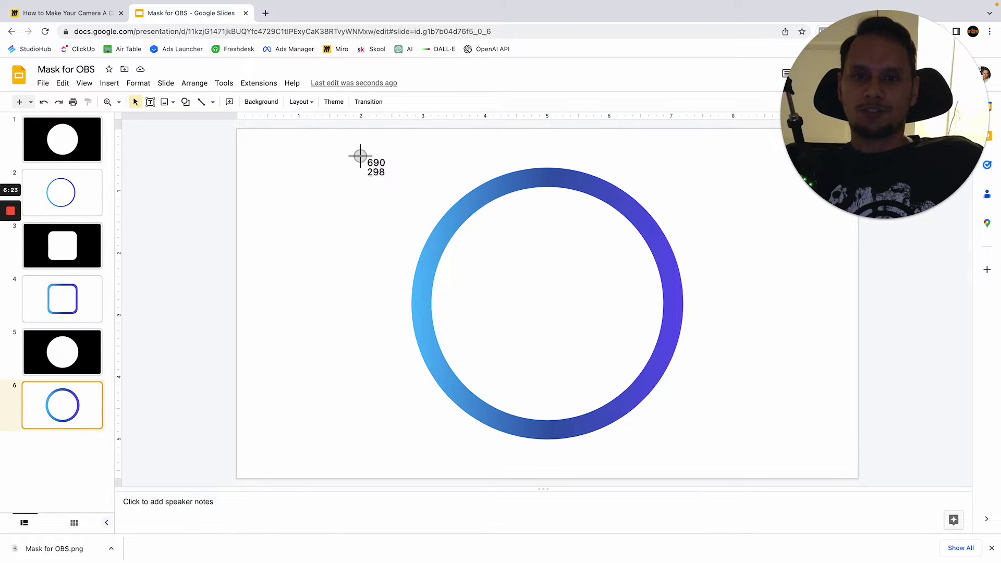
drag(360, 156, 722, 465)
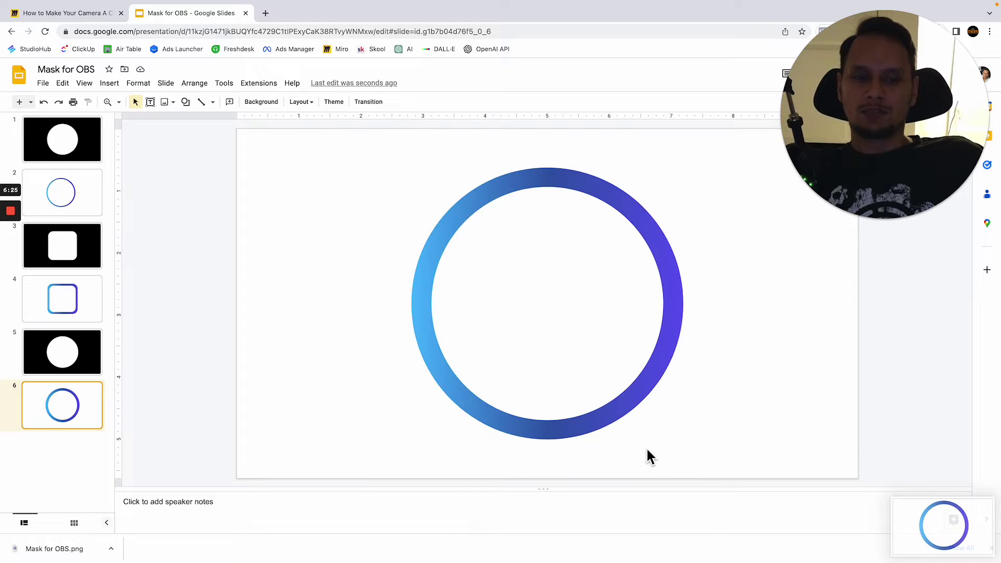
key(ctrl+Left)
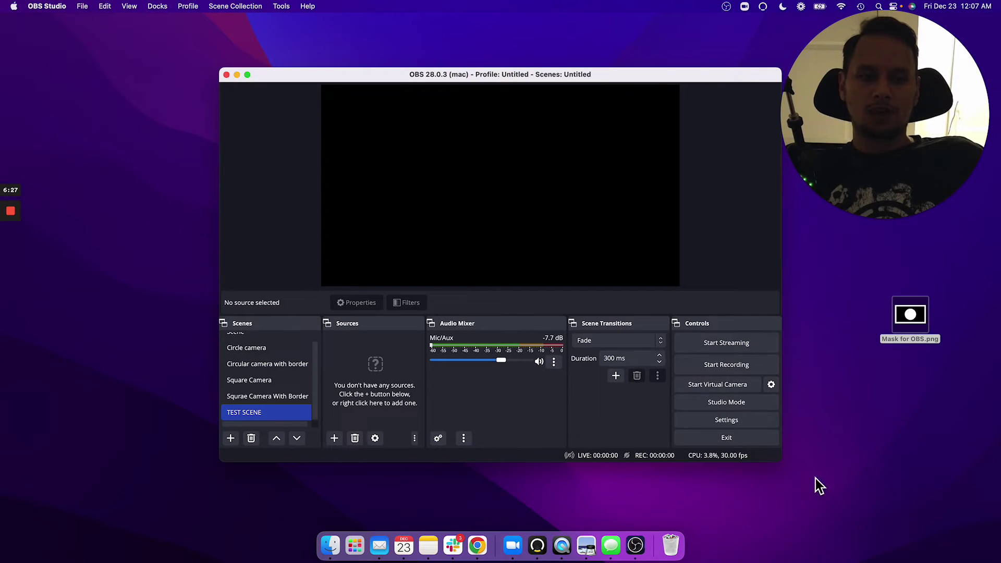
key(ctrl+Right)
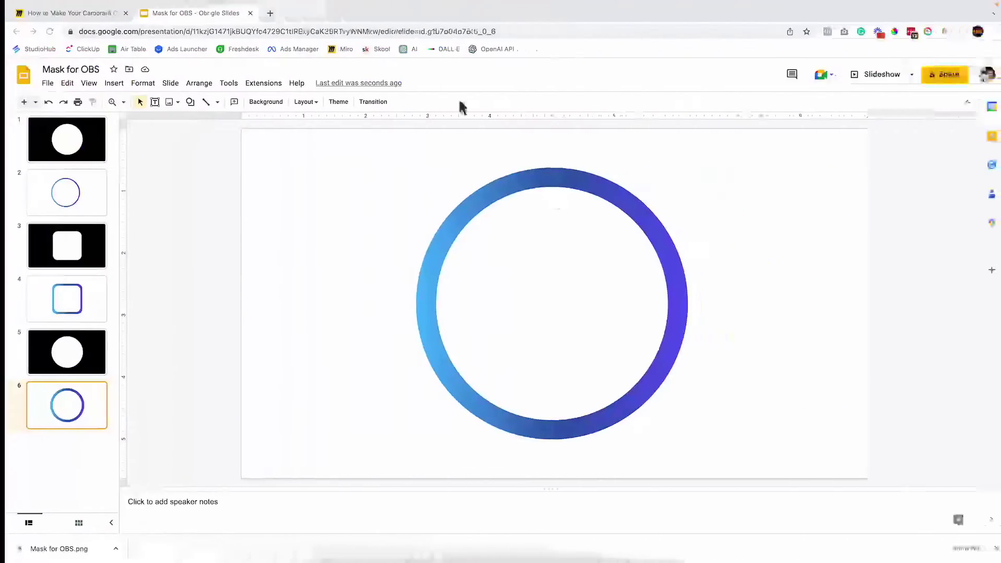
Switch to the Miro board to review the workflow boxes from creating the border to removing the background
click(98, 14)
scroll(627, 275, right, 8)
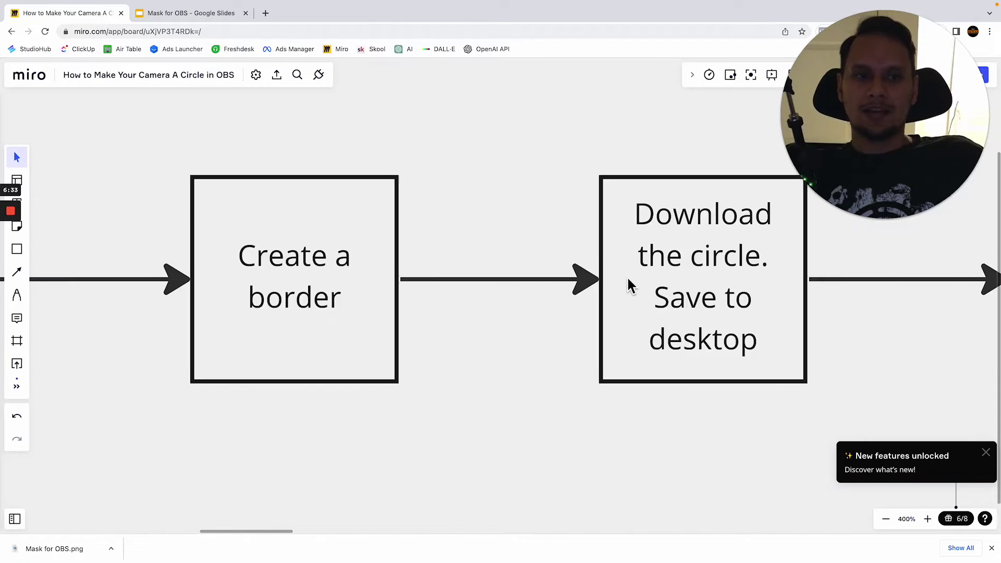
scroll(553, 282, right, 8)
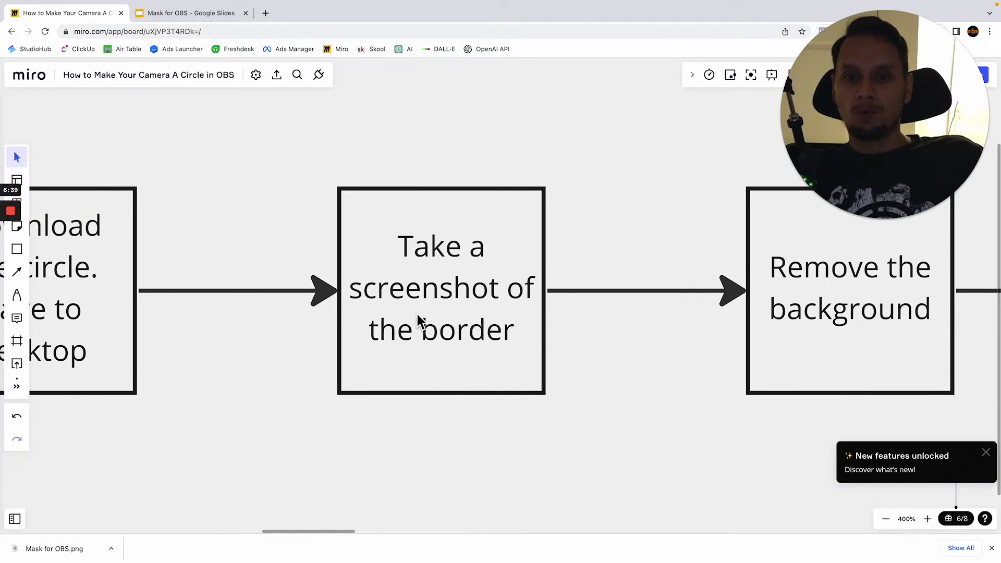
scroll(419, 320, right, 6)
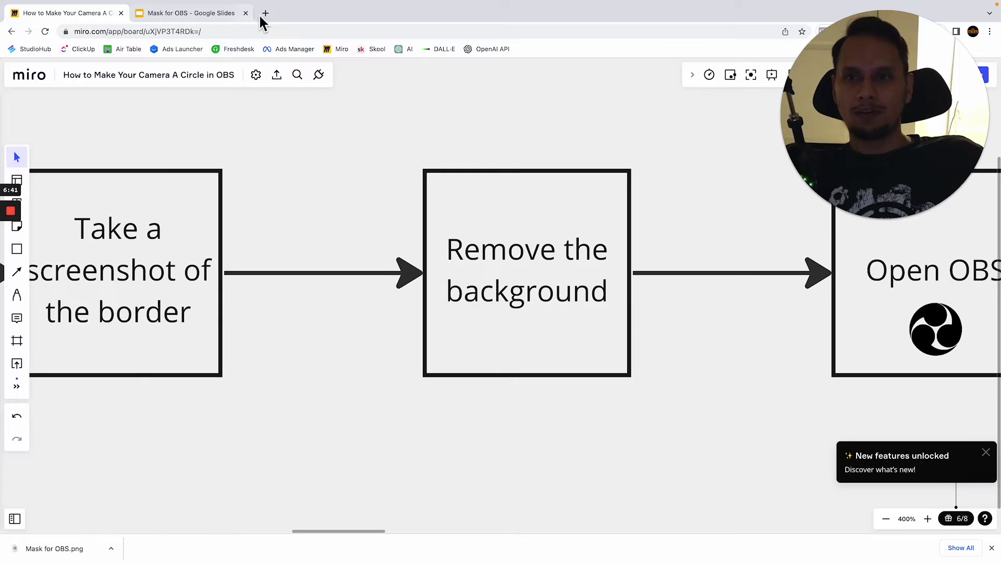
Search the web for "remove bg" in a new browser tab and open the remove.bg website
click(264, 13)
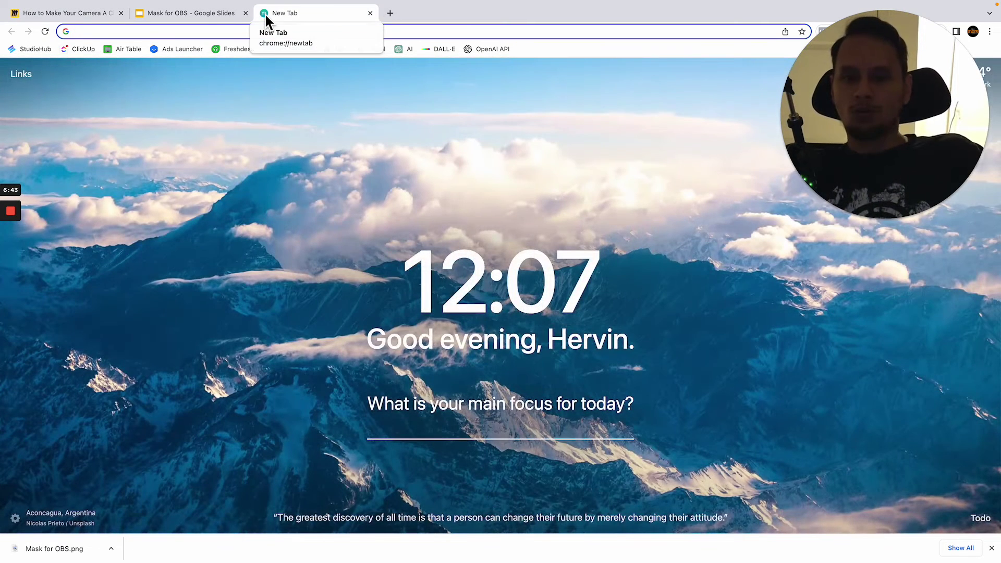
click(991, 548)
click(207, 31)
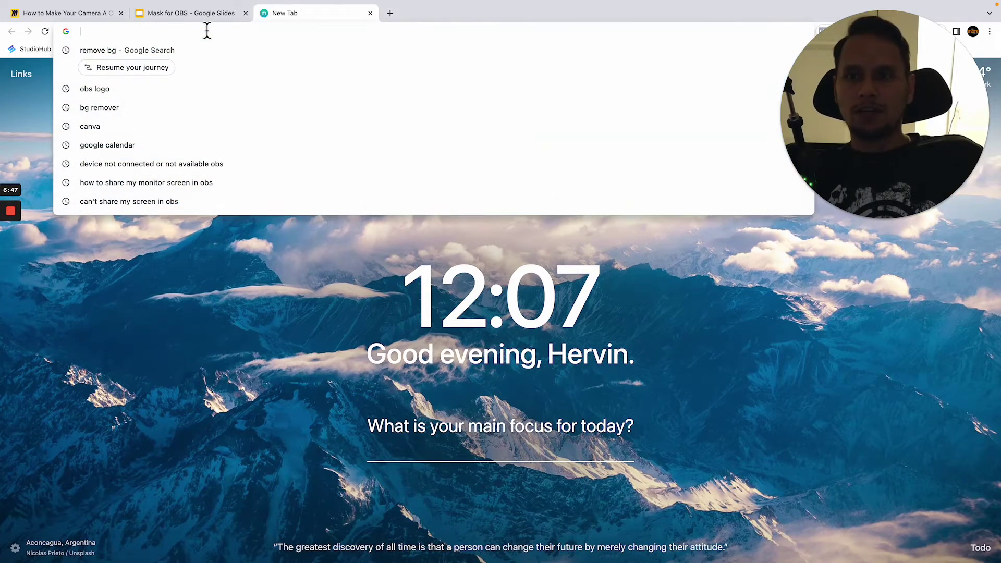
text(remove)
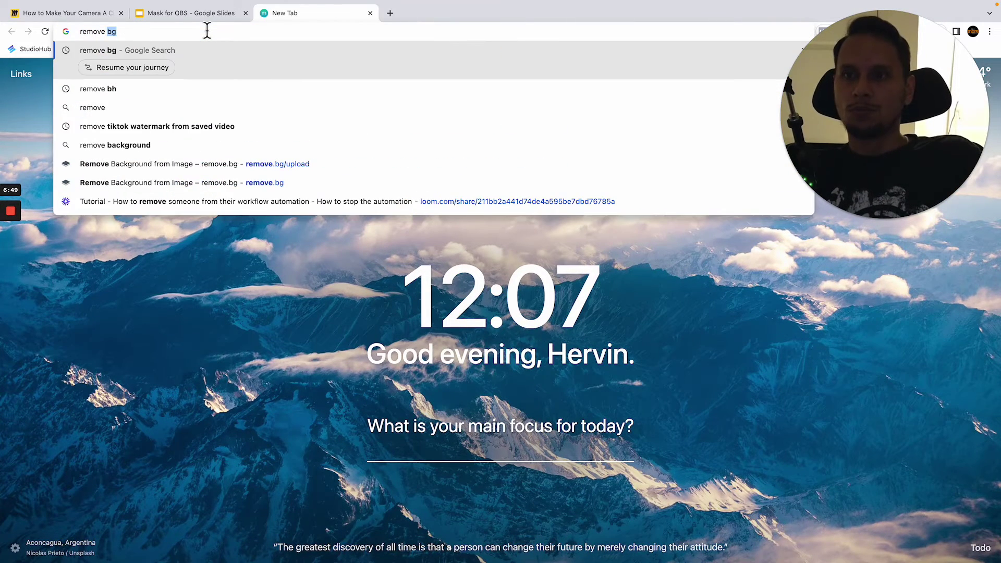
text( bg)
key(Return)
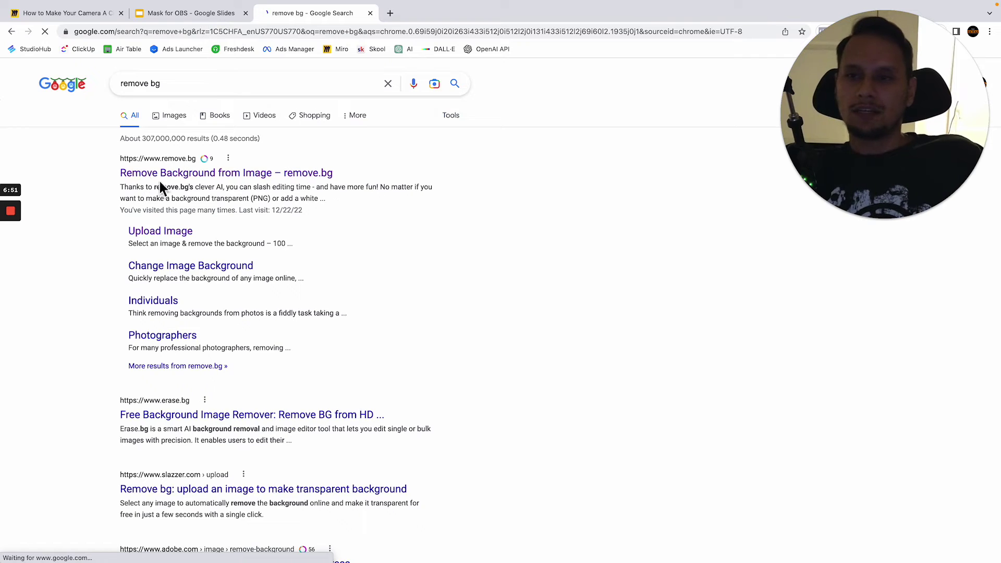
click(189, 173)
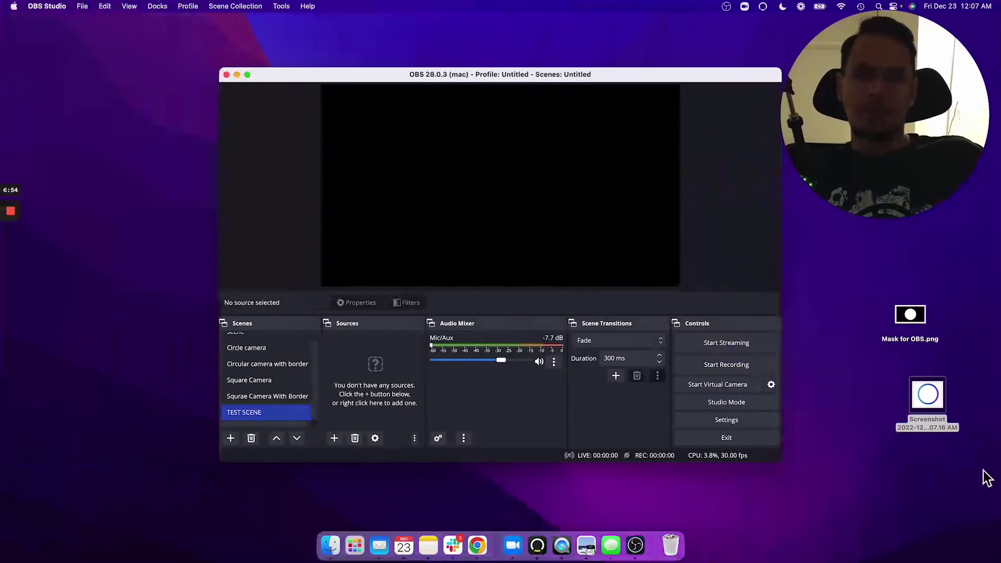
Upload the ring screenshot from the desktop to remove.bg and download the background-free preview image
drag(938, 404, 552, 321)
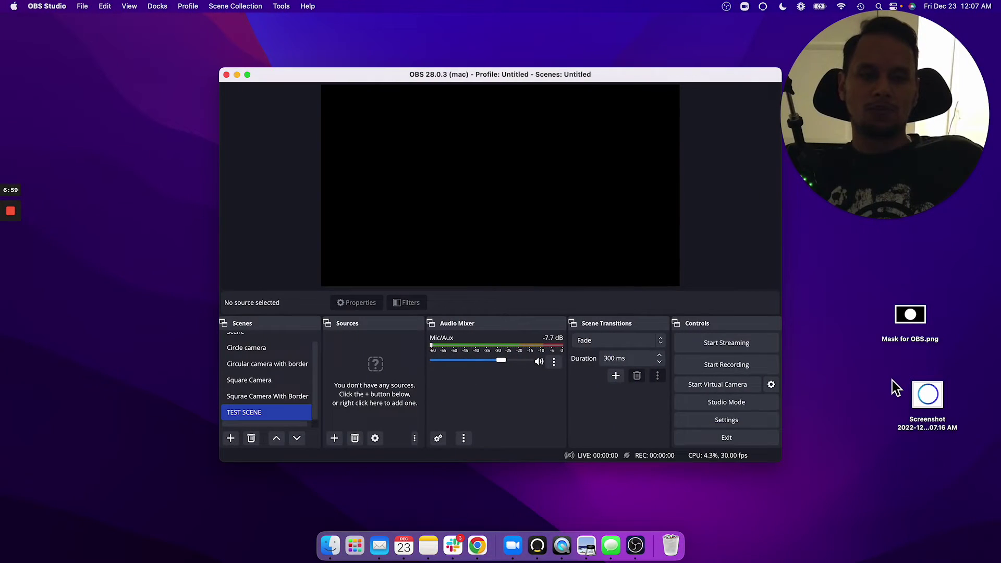
drag(892, 380, 964, 442)
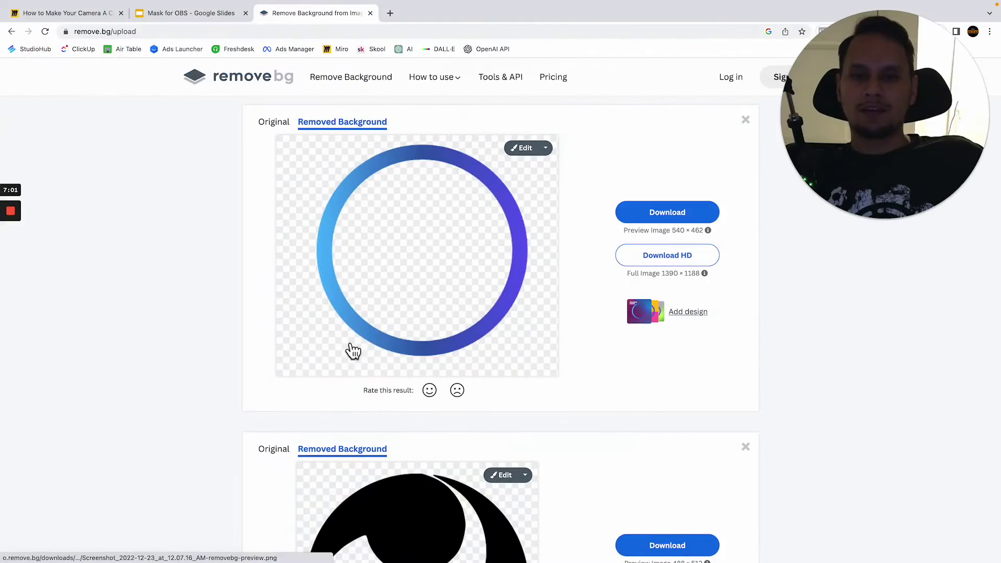
scroll(413, 221, up, 3)
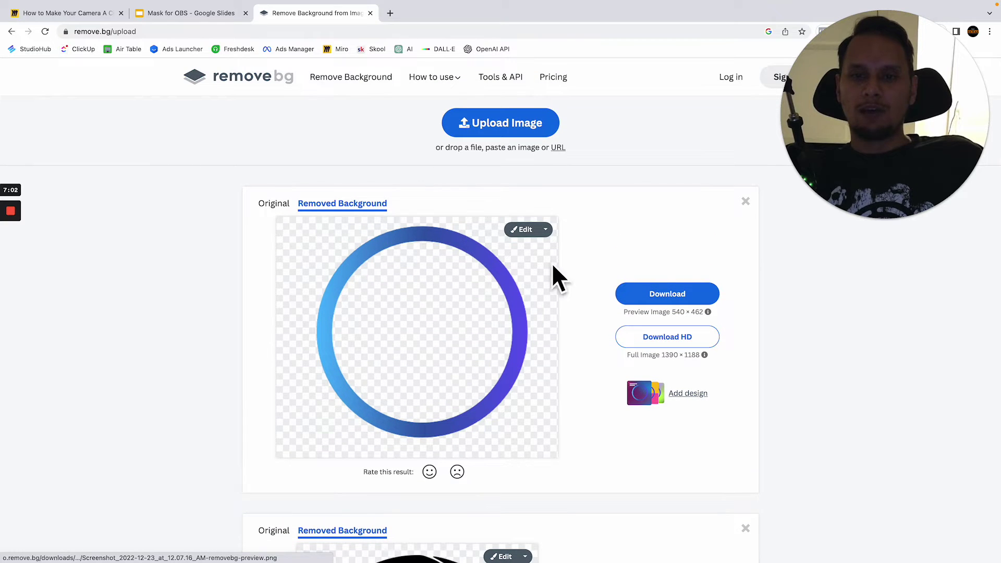
click(666, 291)
Place the downloaded background-free ring PNG on the desktop below the original screenshot
key(ctrl+Left)
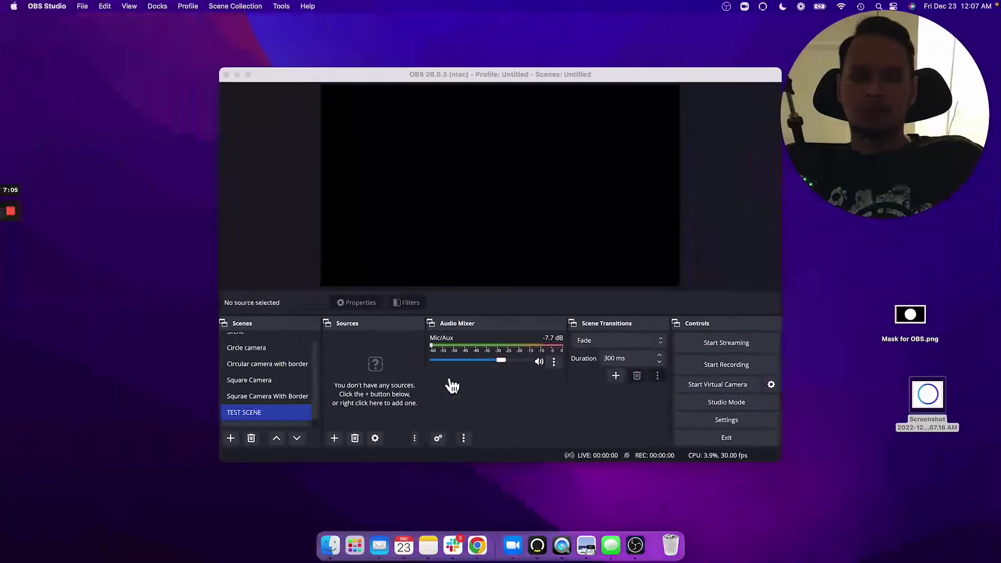
key(ctrl+Right)
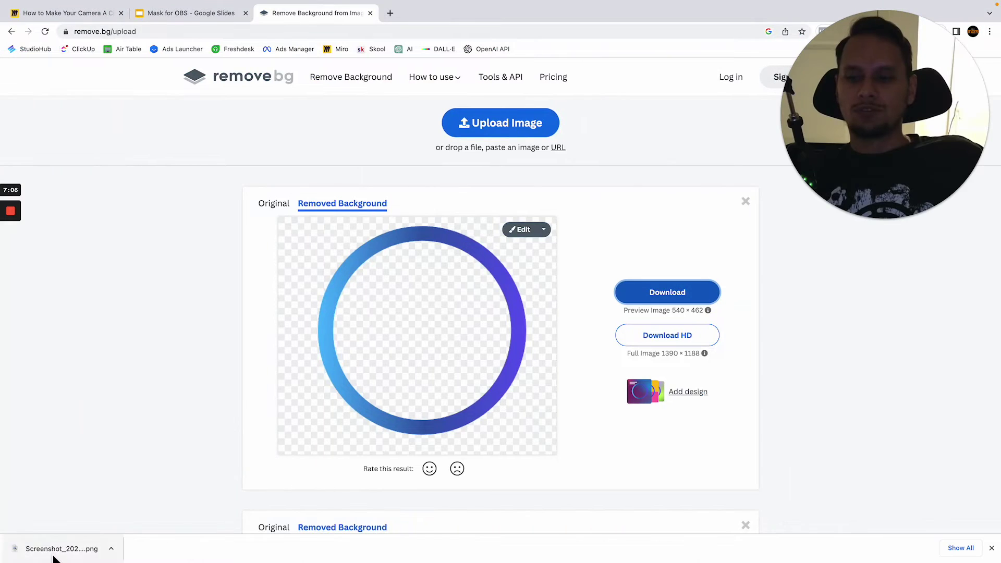
drag(57, 549, 141, 458)
key(ctrl+Left)
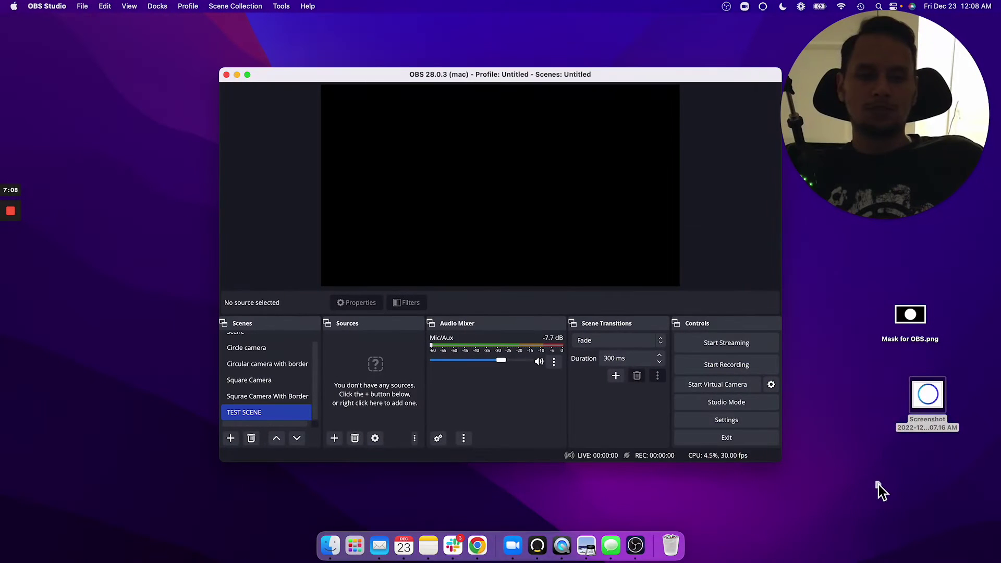
drag(877, 482, 958, 486)
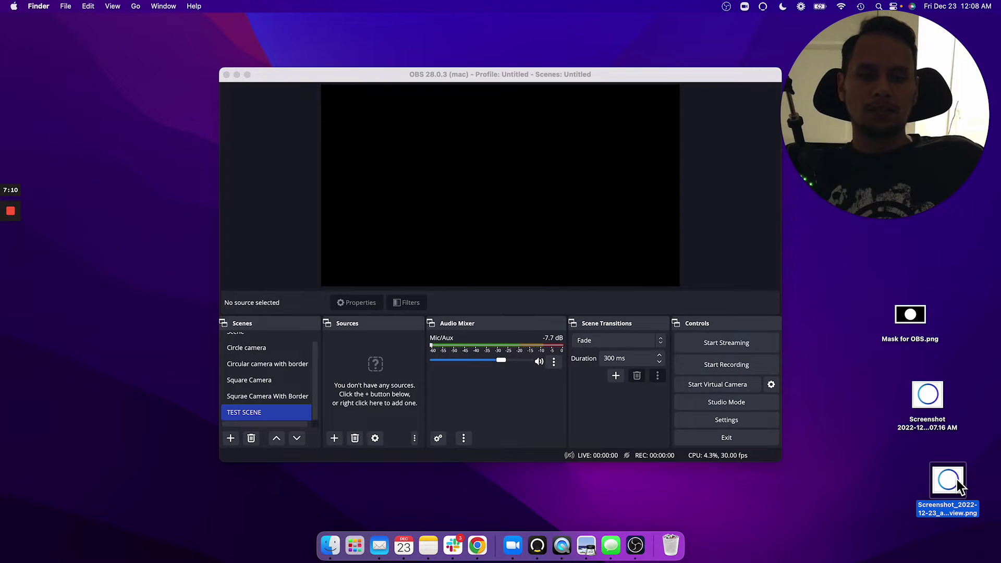
Move the original screenshot to the trash, place the background-free ring PNG under the mask file, and open it to check the transparency
drag(927, 396, 674, 551)
drag(920, 437, 915, 410)
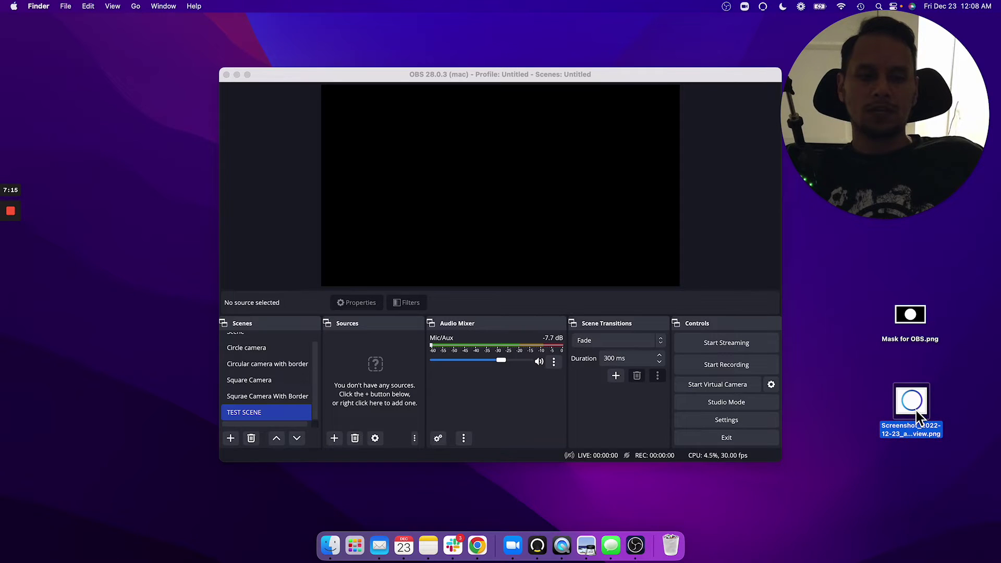
double_click(915, 411)
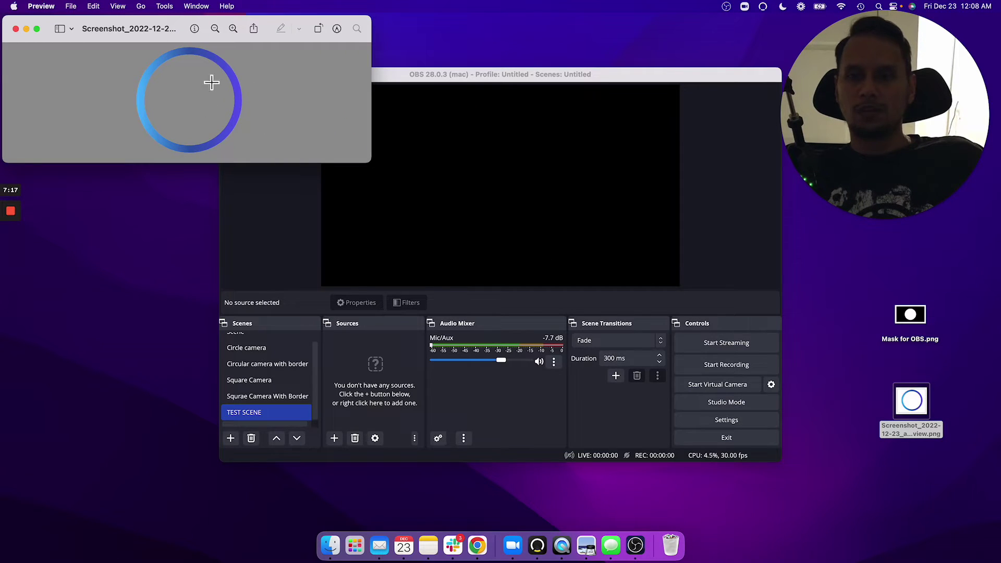
Close the ring image preview, then open Mask for OBS.png from the desktop to check it and close it again
click(15, 29)
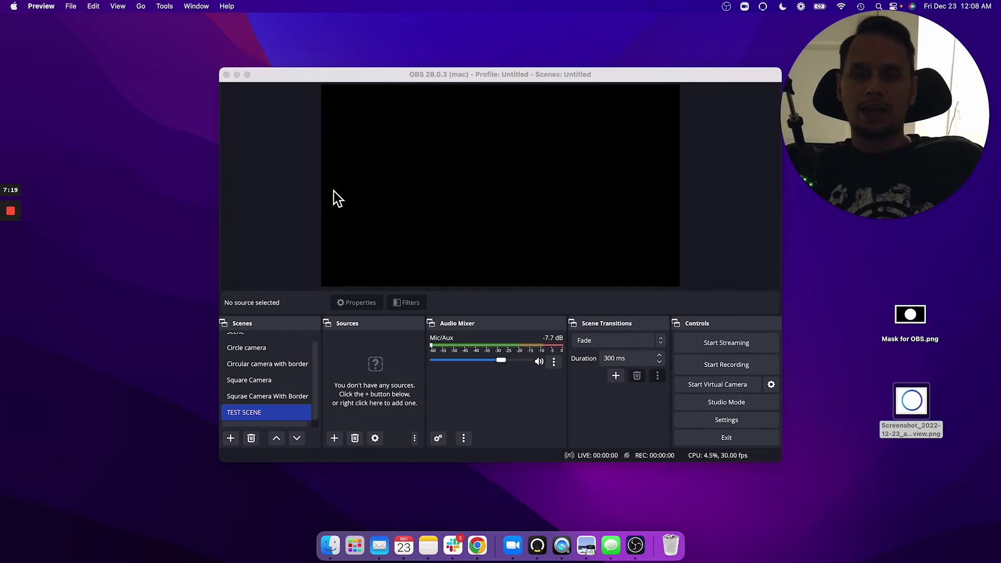
key(super+Tab)
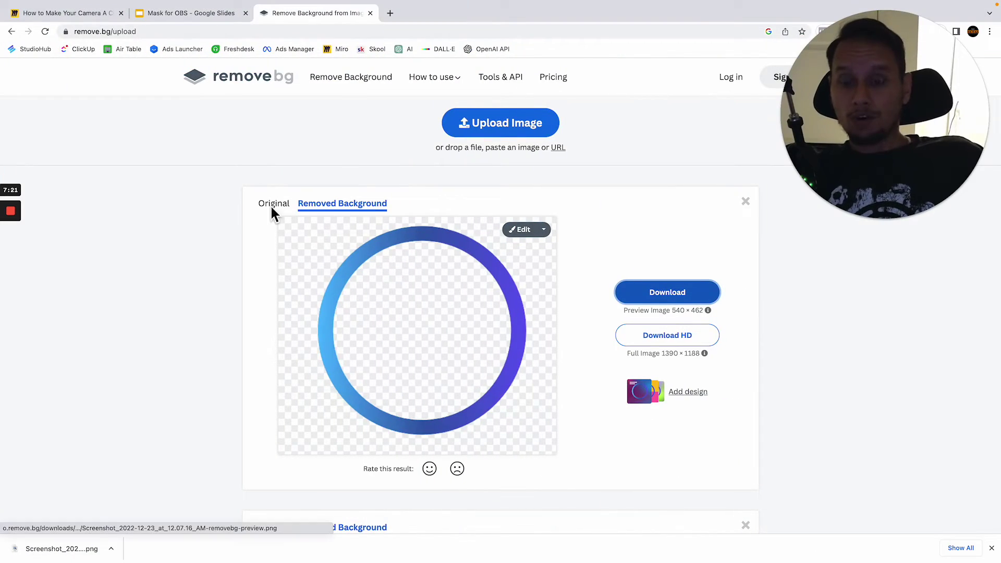
key(ctrl+Left)
double_click(912, 323)
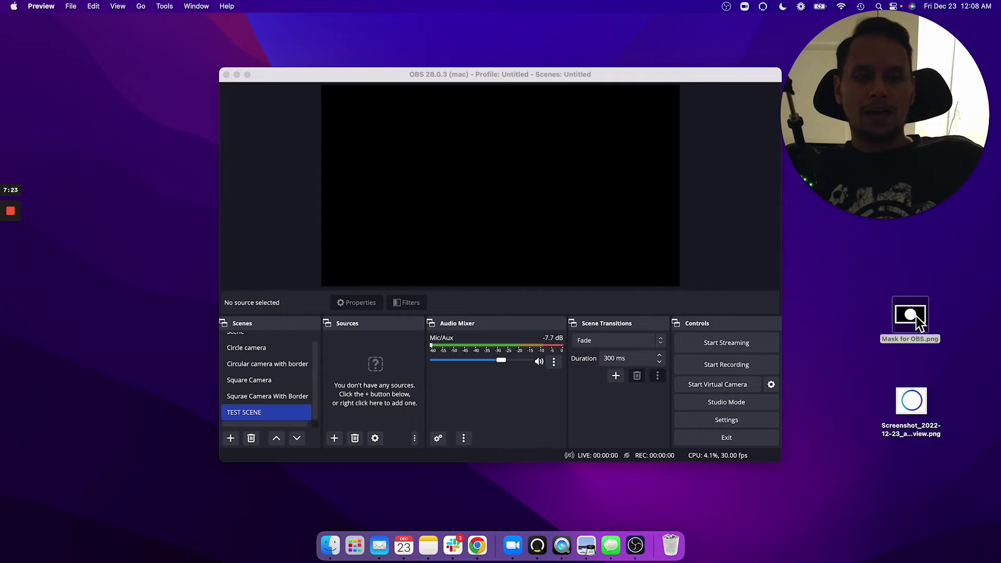
click(15, 28)
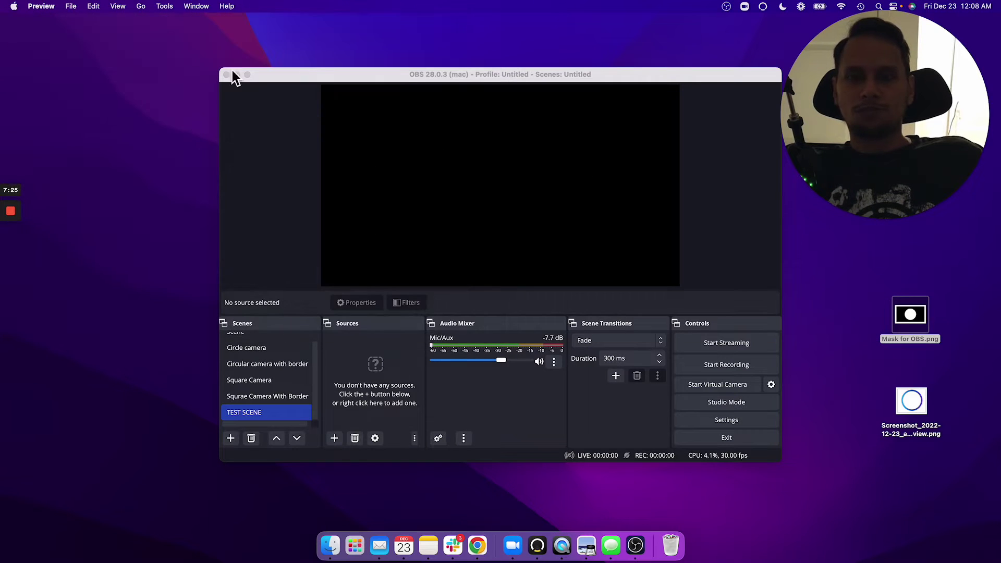
Close the Google Slides and remove.bg tabs in the browser, leaving the Miro board open at the "Open OBS" box
key(super+Tab)
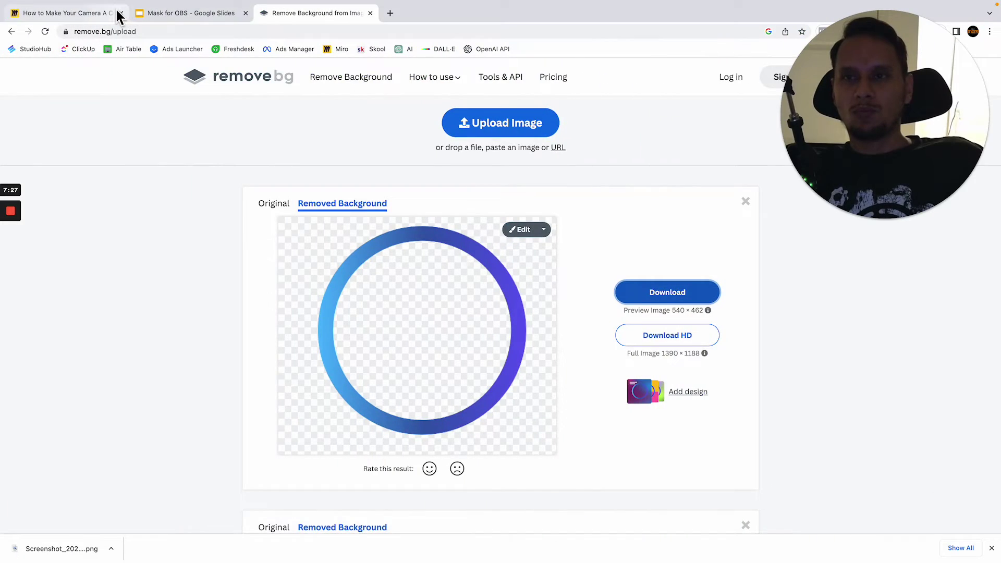
click(116, 15)
click(186, 14)
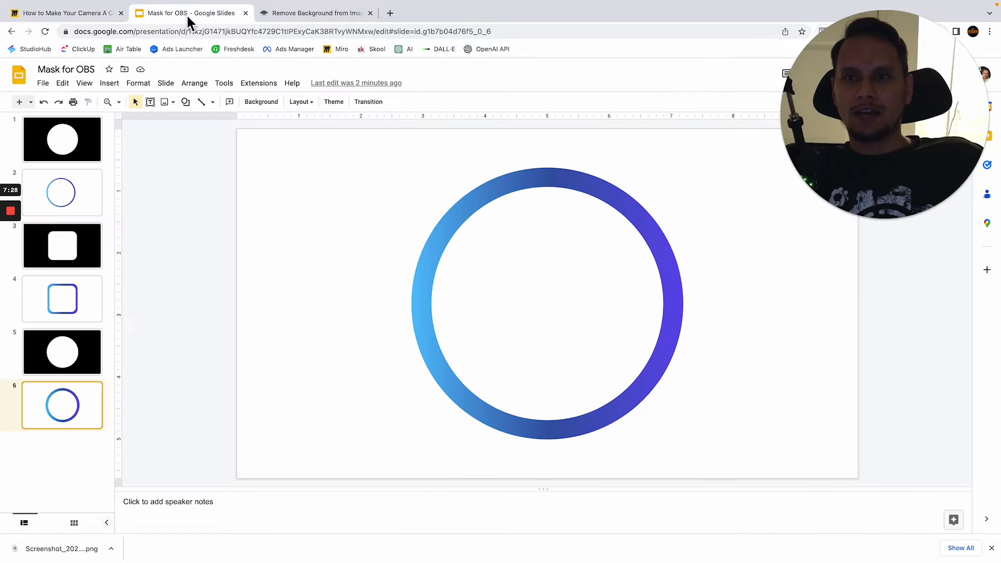
click(55, 14)
scroll(471, 250, right, 5)
scroll(474, 256, right, 2)
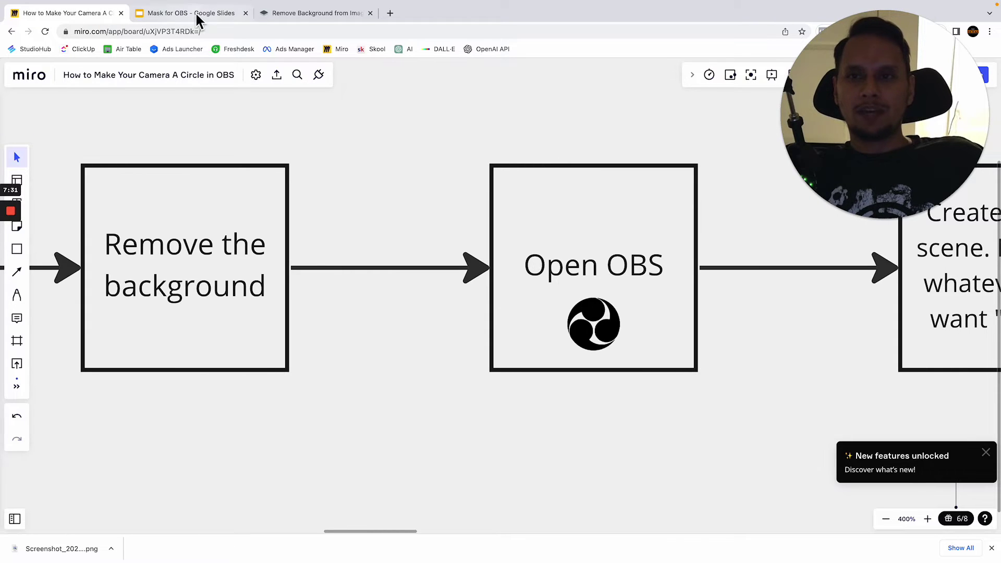
click(235, 16)
click(246, 14)
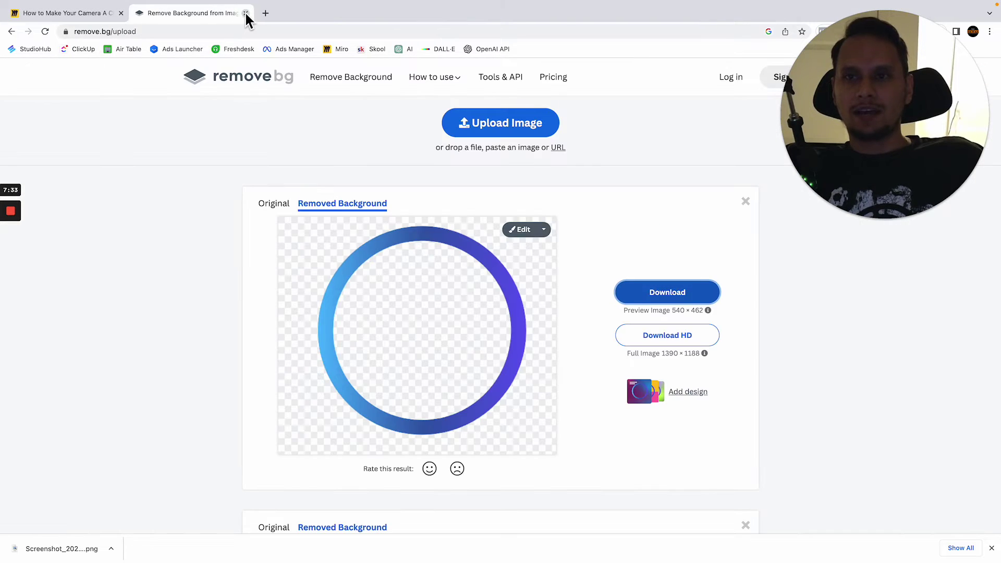
click(246, 14)
scroll(295, 199, right, 1)
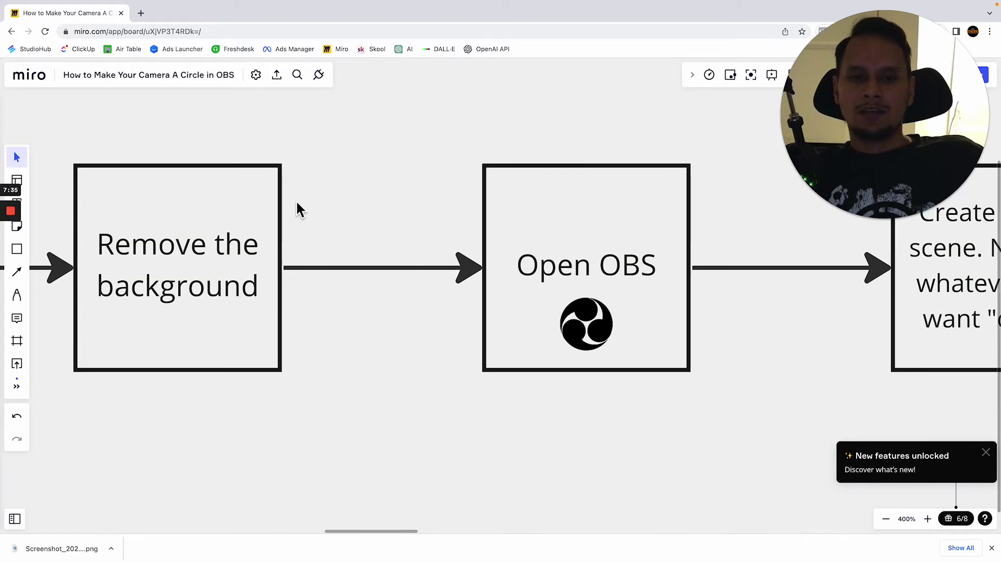
Switch to OBS and look through the existing scenes Scene and Circle camera, returning to TEST SCENE
key(ctrl+Right)
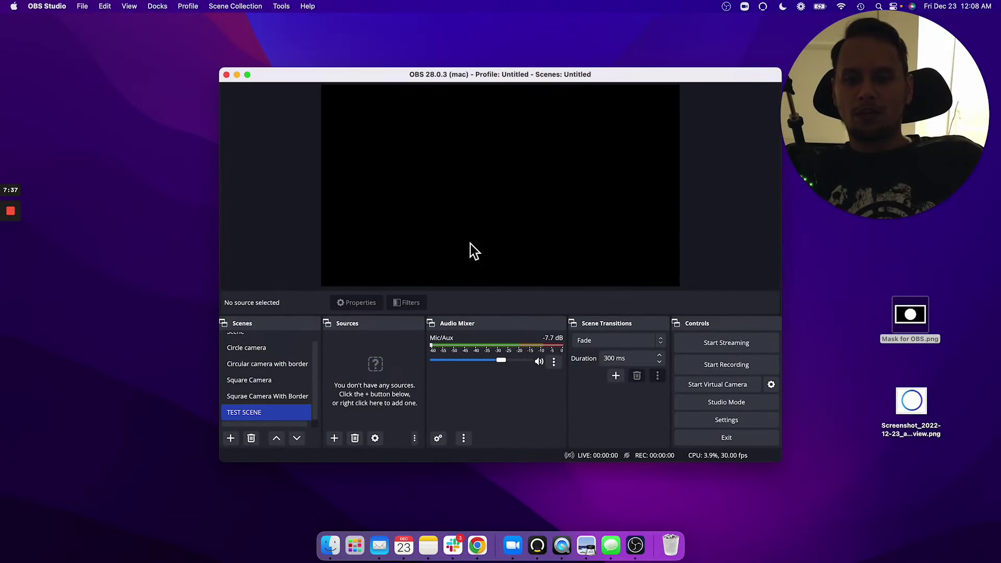
scroll(286, 367, up, 1)
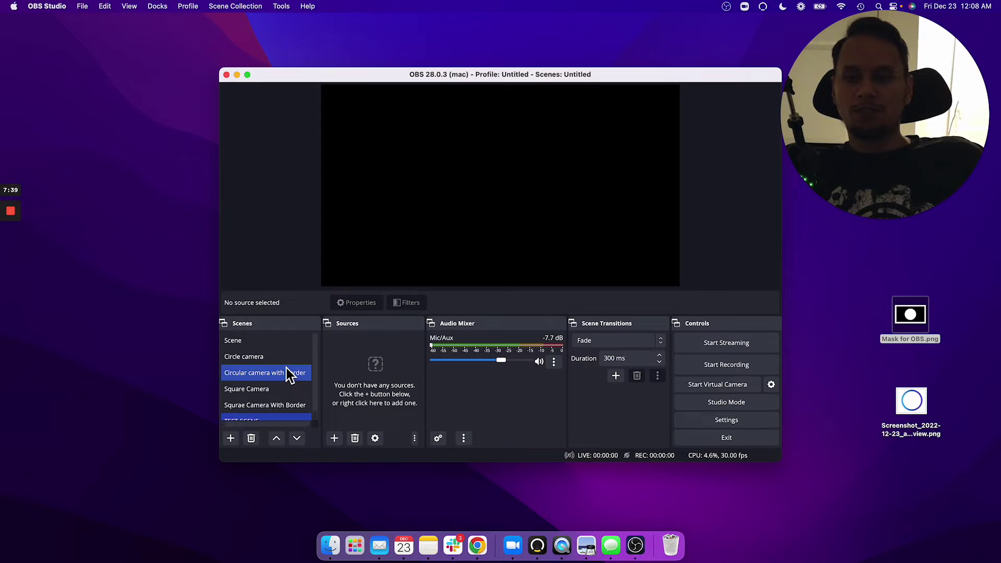
click(241, 341)
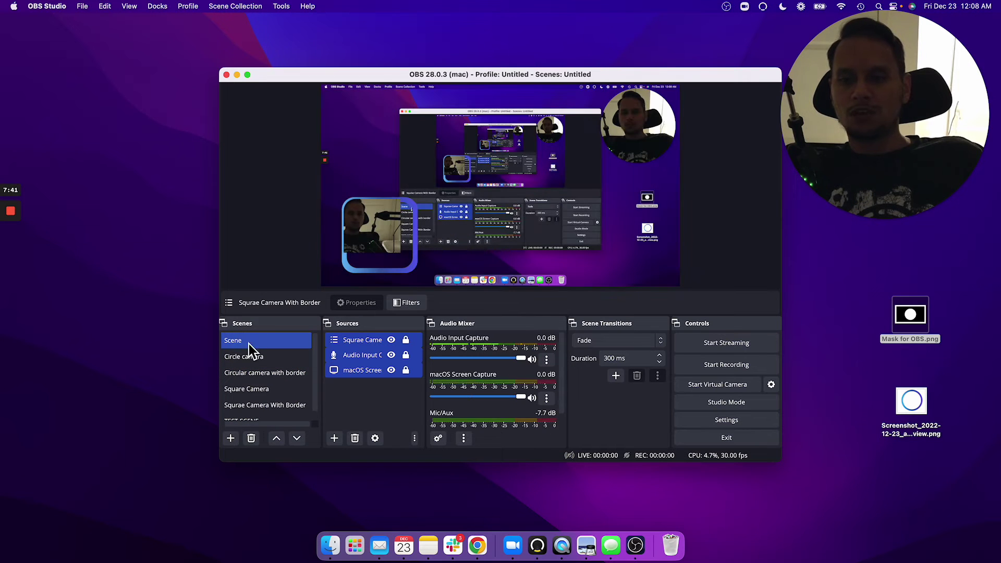
scroll(251, 425, down, 1)
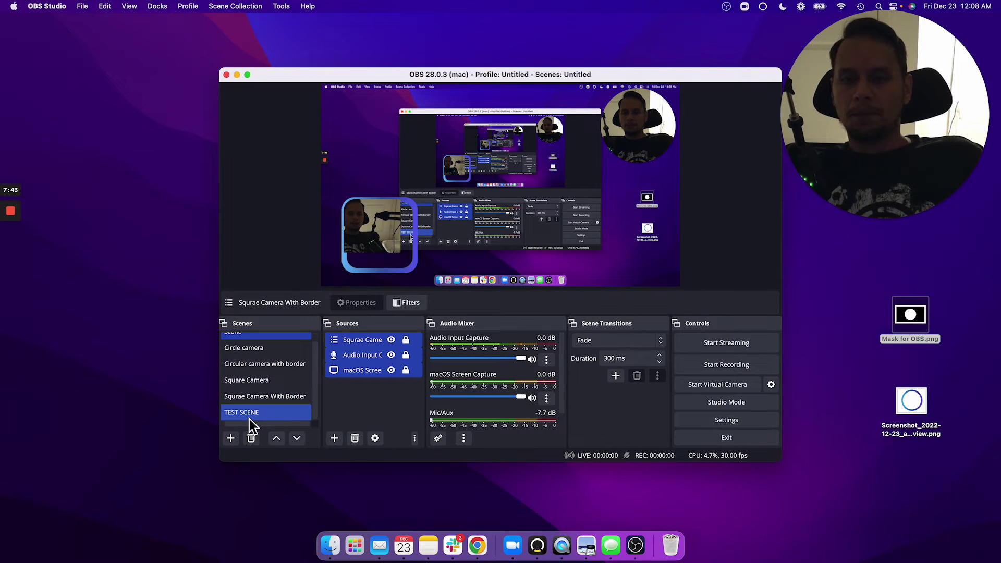
click(249, 417)
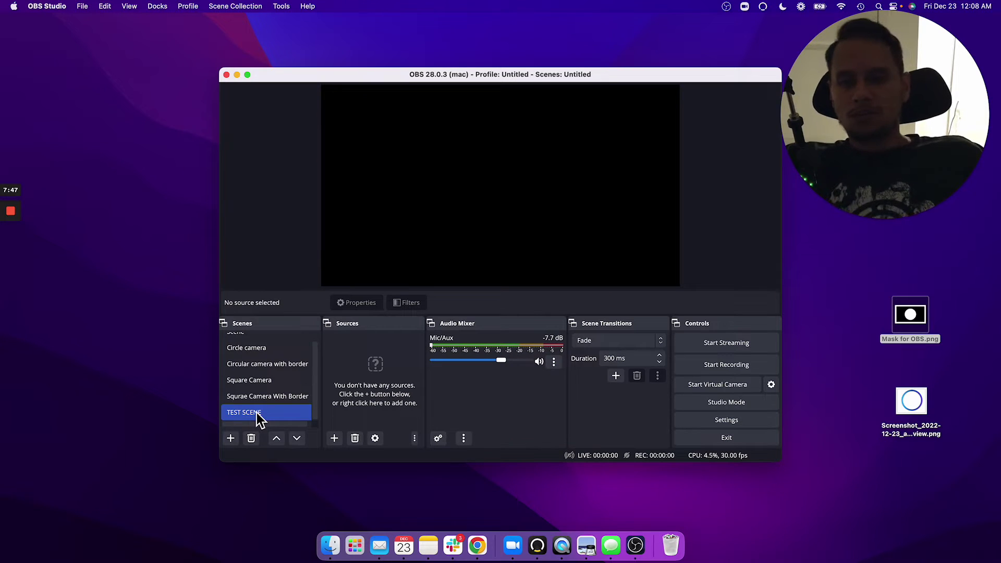
scroll(266, 374, up, 1)
click(248, 357)
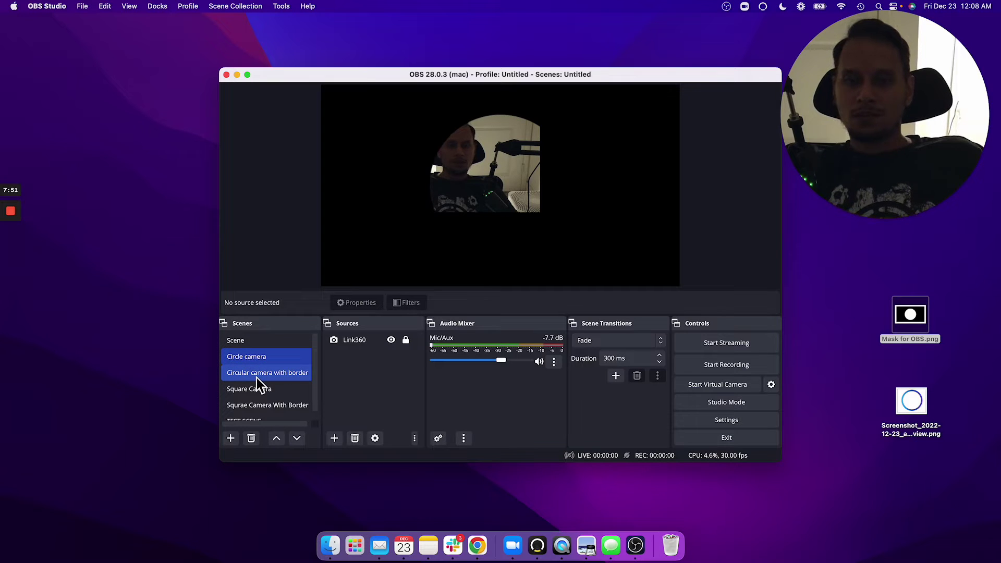
scroll(245, 404, down, 1)
click(245, 413)
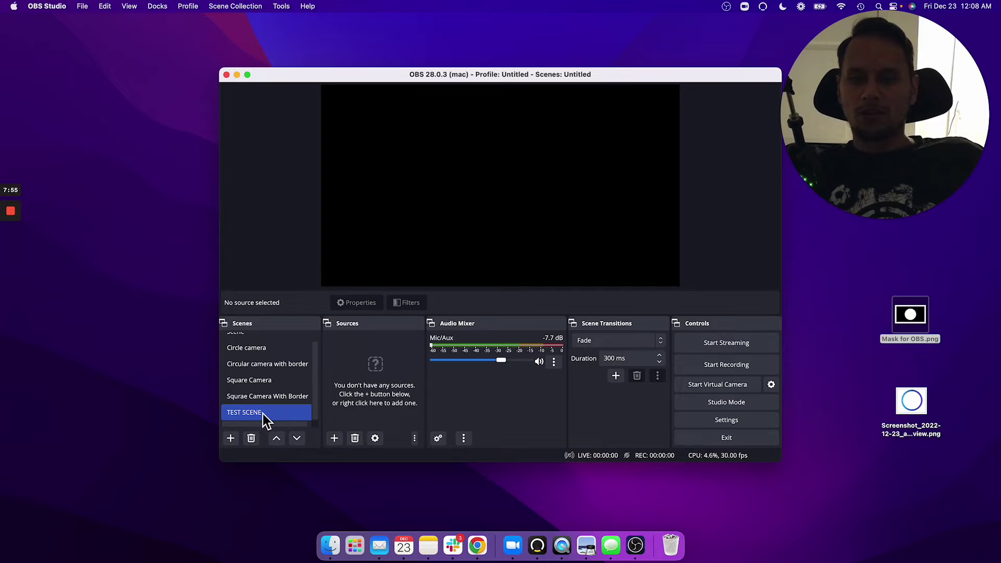
Check the scene-naming instruction on the Miro board and create a new OBS scene named "circle"
key(ctrl+Right)
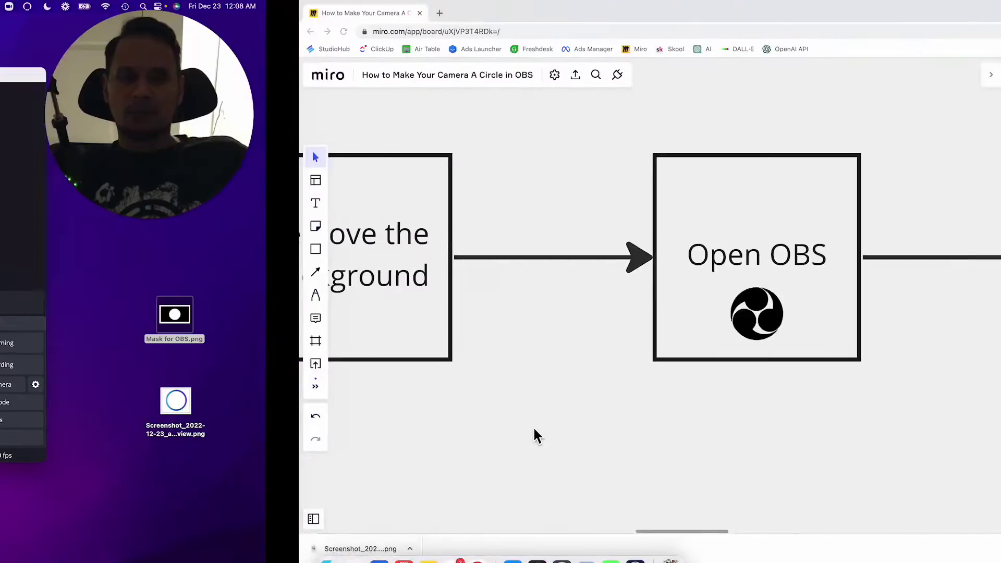
scroll(406, 376, right, 8)
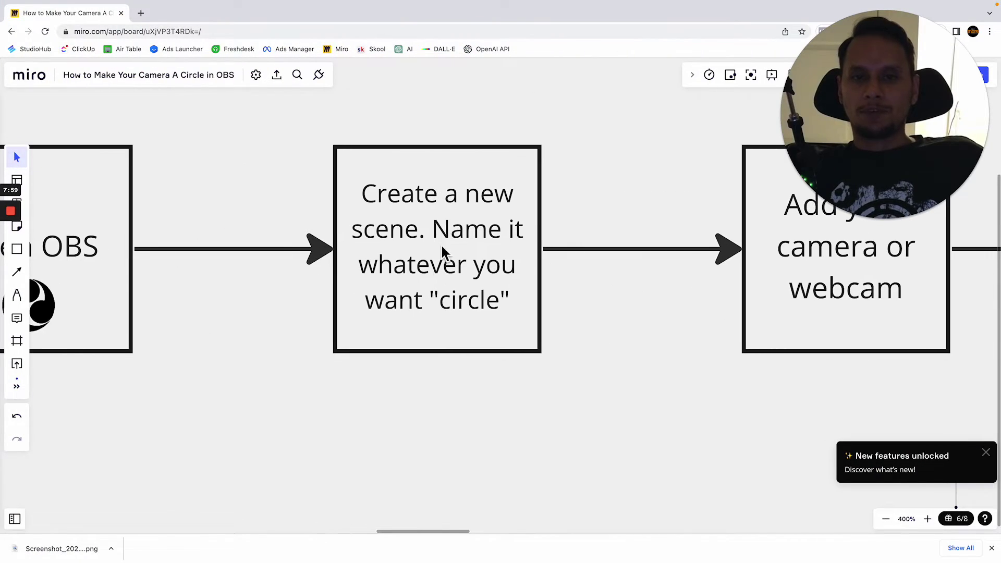
key(ctrl+Left)
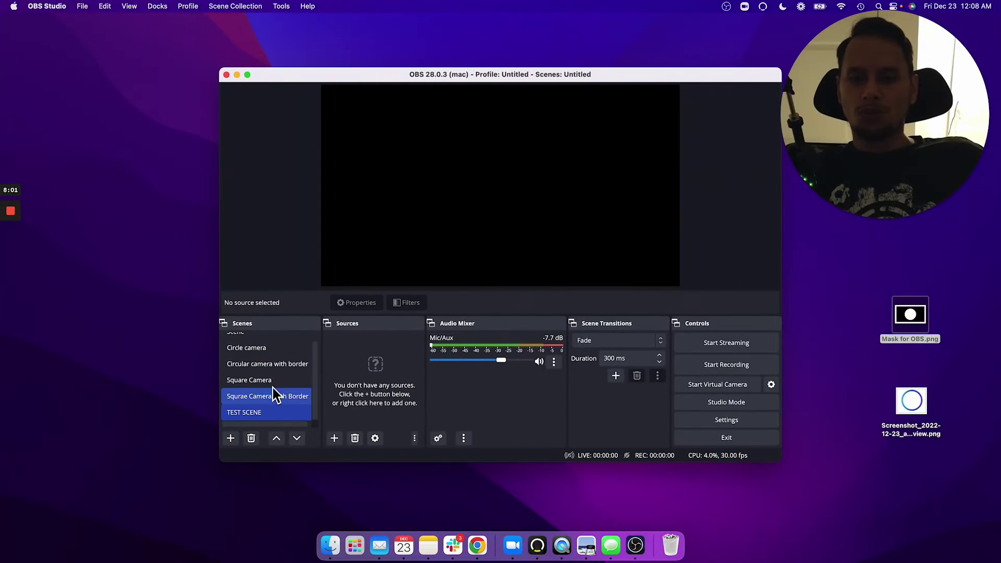
scroll(273, 393, up, 1)
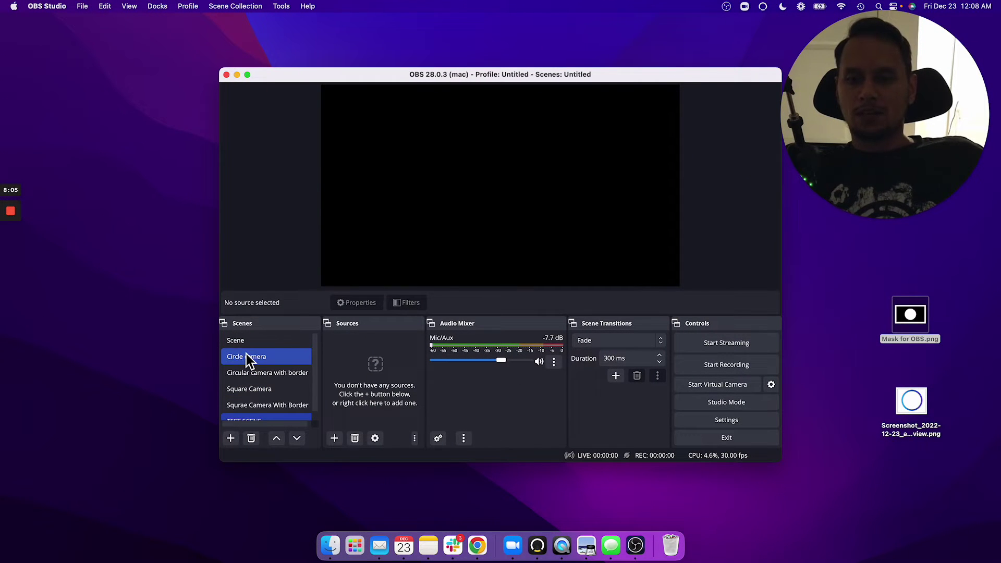
scroll(259, 387, down, 1)
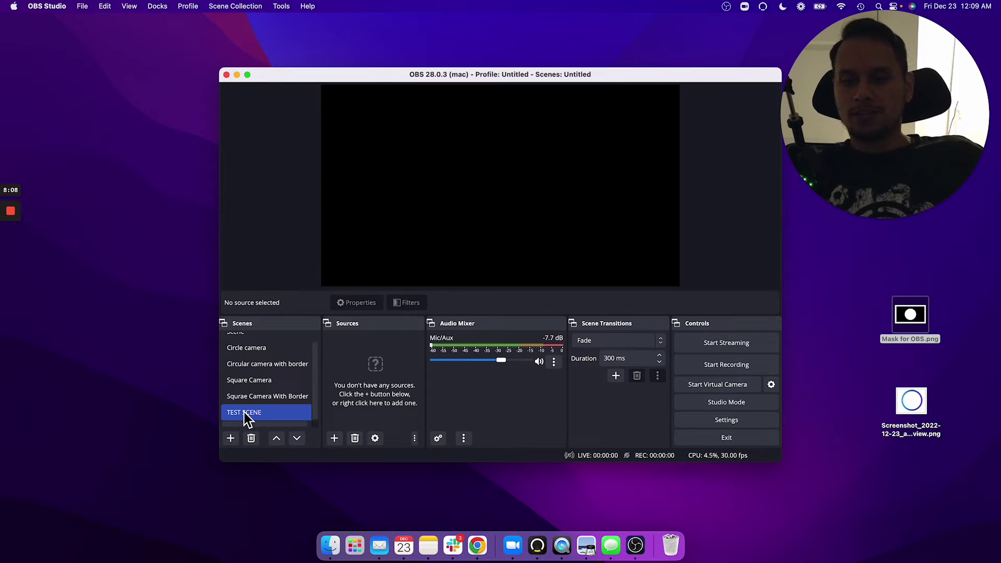
click(231, 438)
click(412, 258)
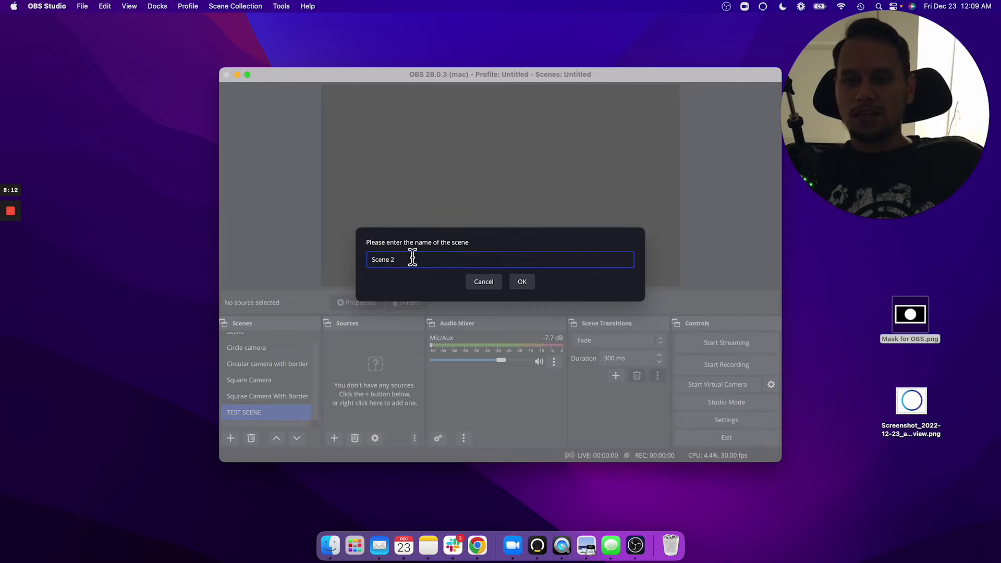
key(ctrl+Right)
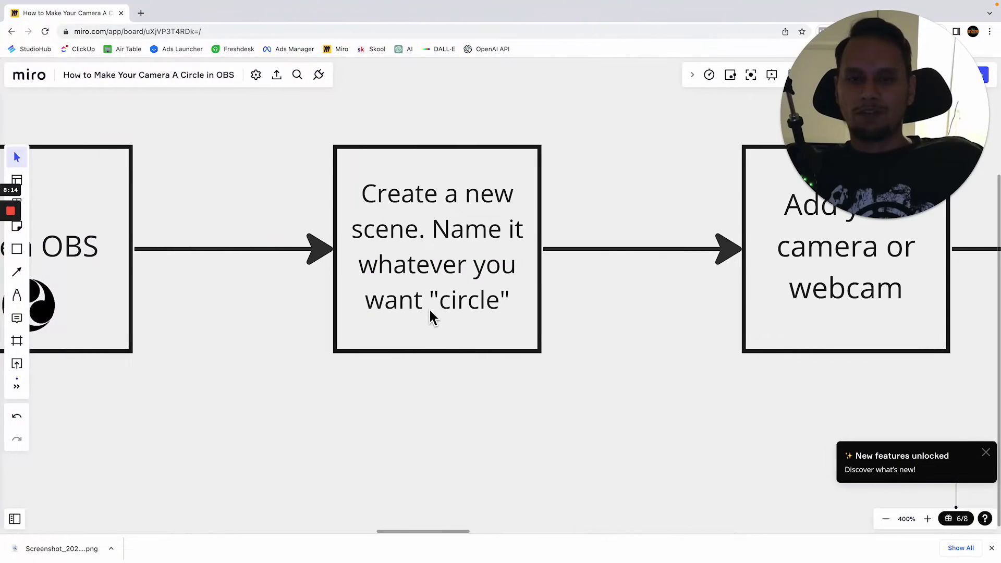
key(ctrl+Left)
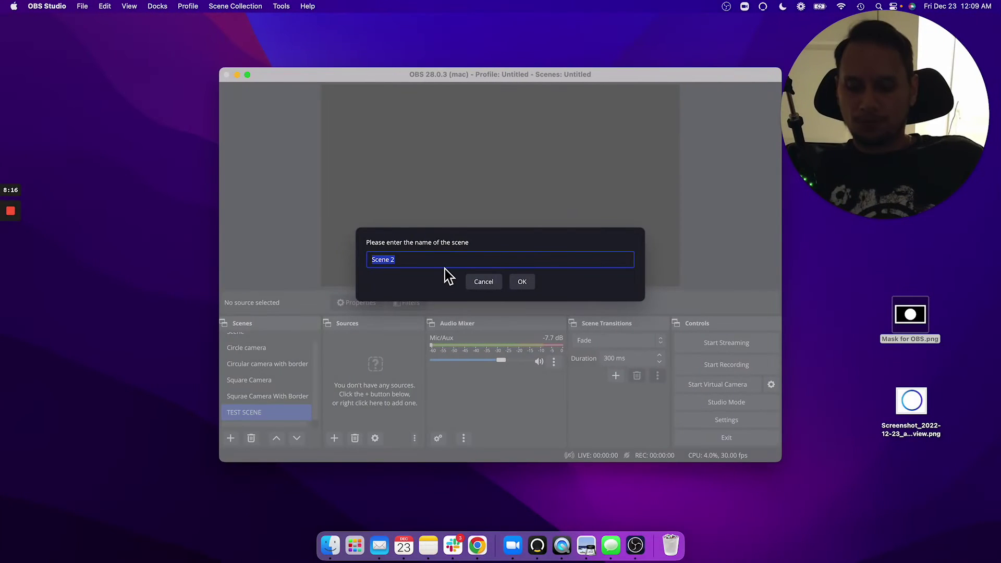
text(circle)
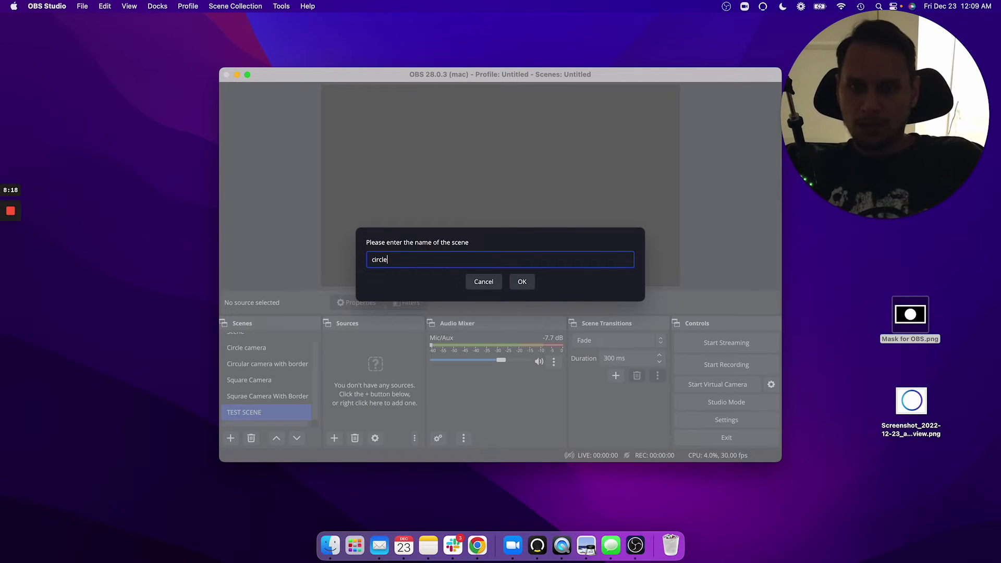
click(517, 284)
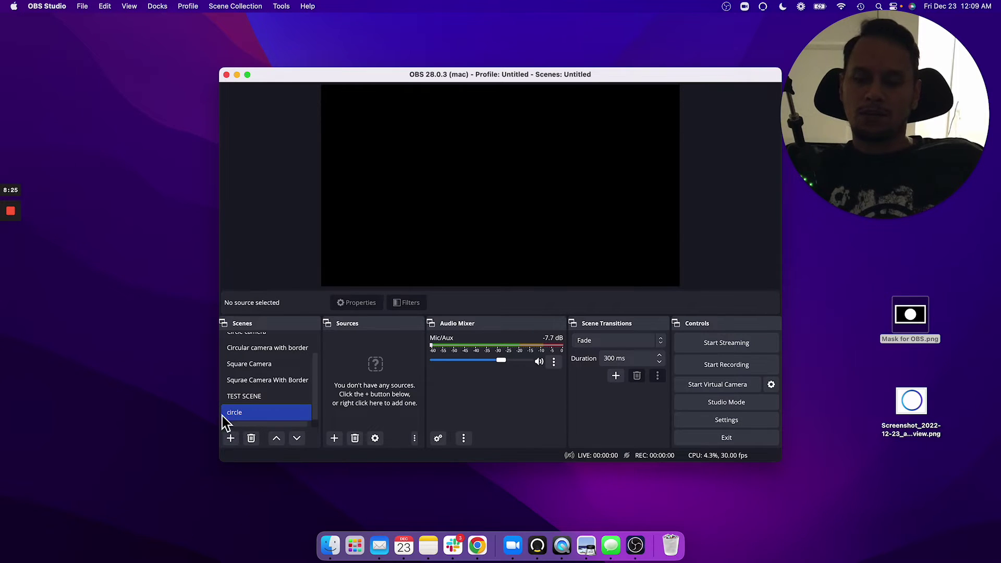
Add a new Video Capture Device source to the circle scene, using the Insta360 Link as the device
right_click(370, 357)
mouse_move(391, 370)
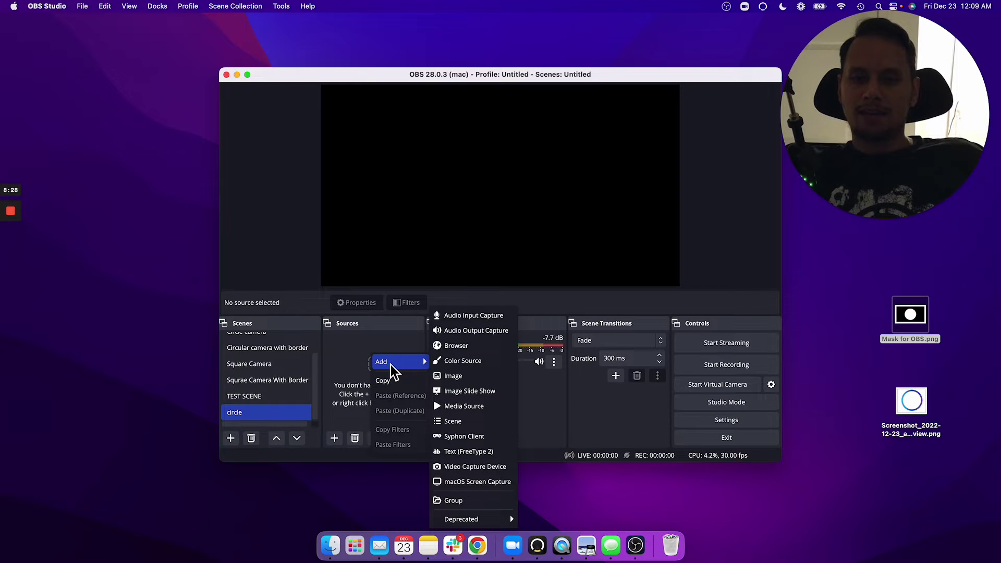
click(474, 466)
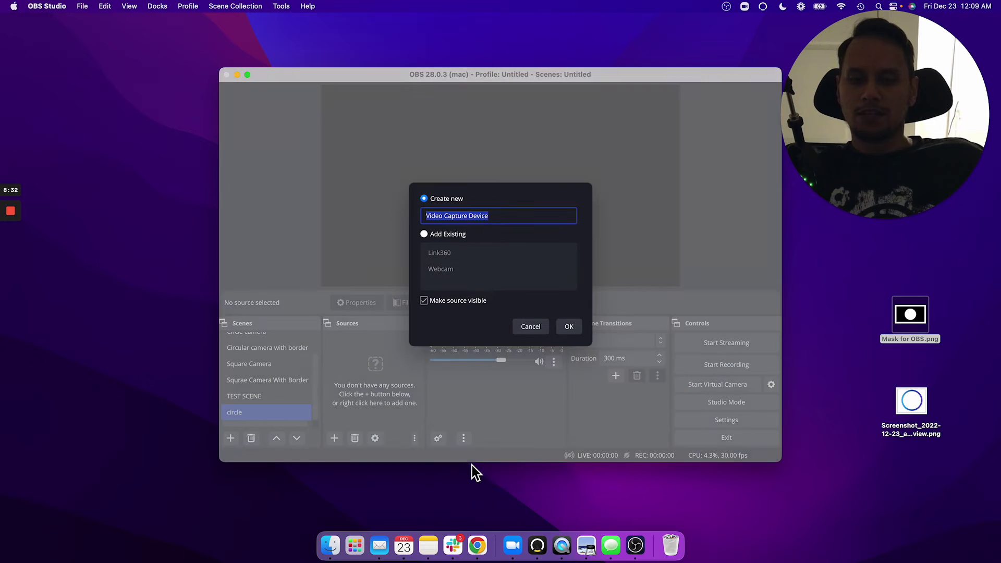
click(568, 326)
click(402, 269)
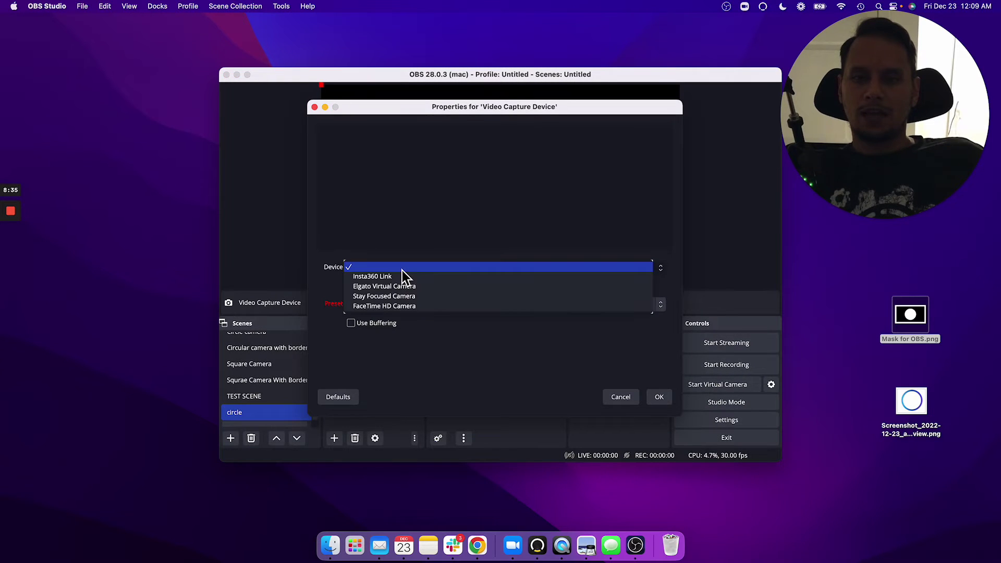
click(402, 274)
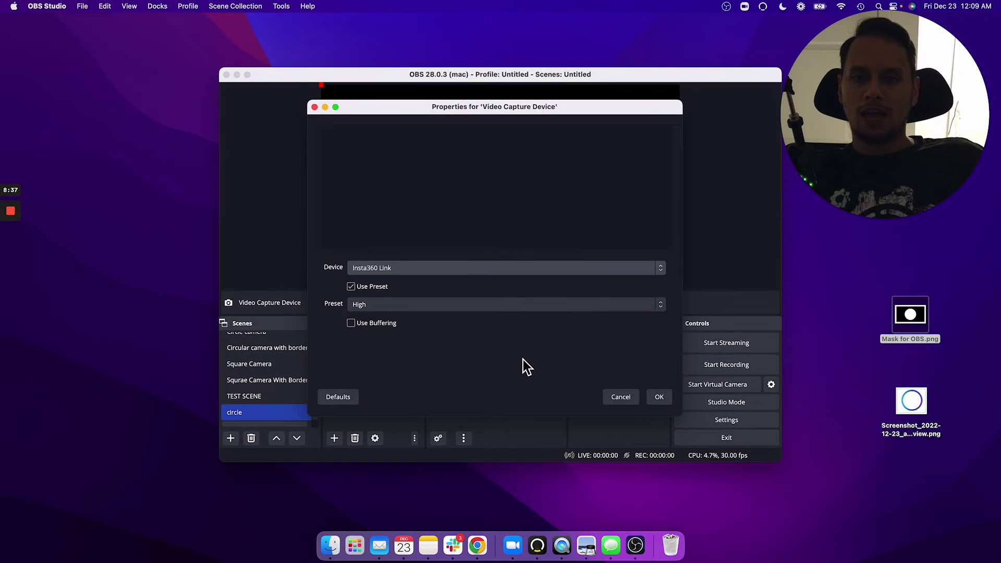
click(660, 397)
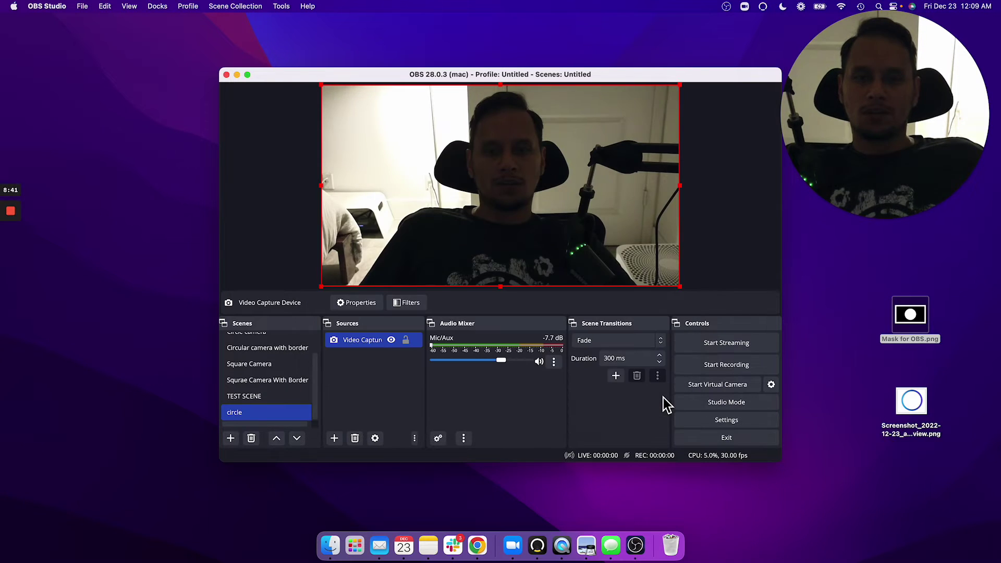
Review the next instructions on the Miro board and fit the camera source to the full OBS canvas
key(ctrl+Right)
scroll(477, 271, right, 6)
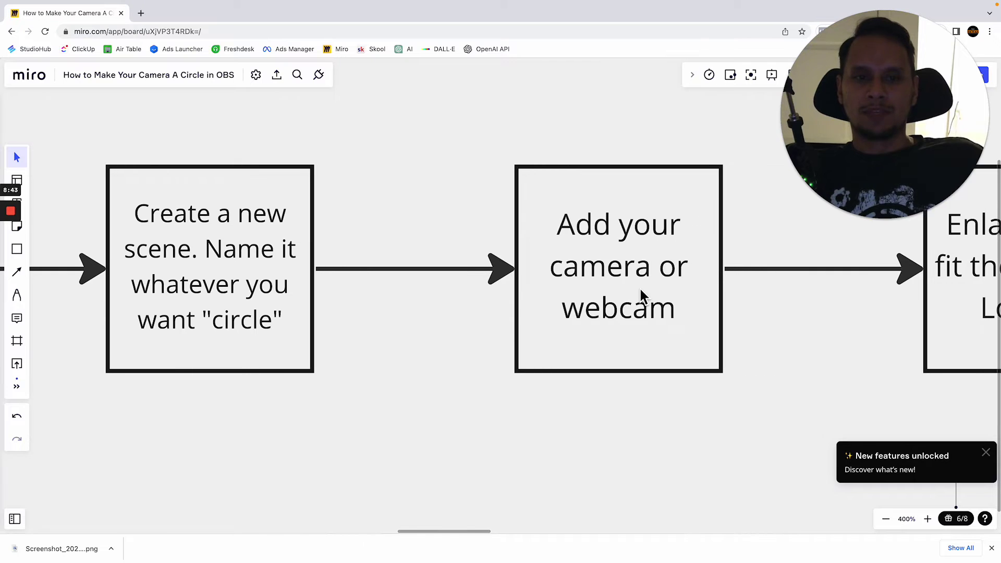
scroll(605, 224, right, 9)
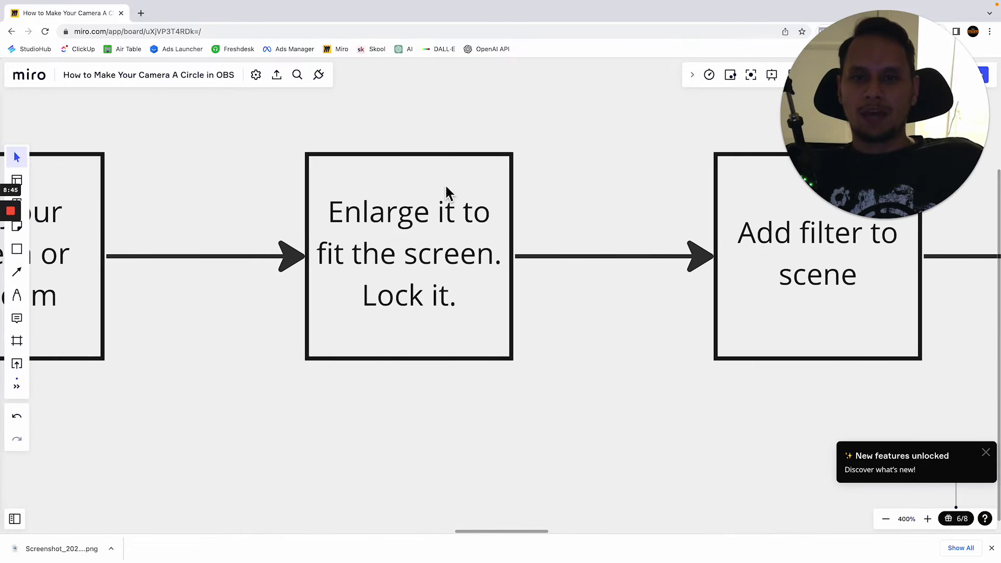
key(ctrl+Left)
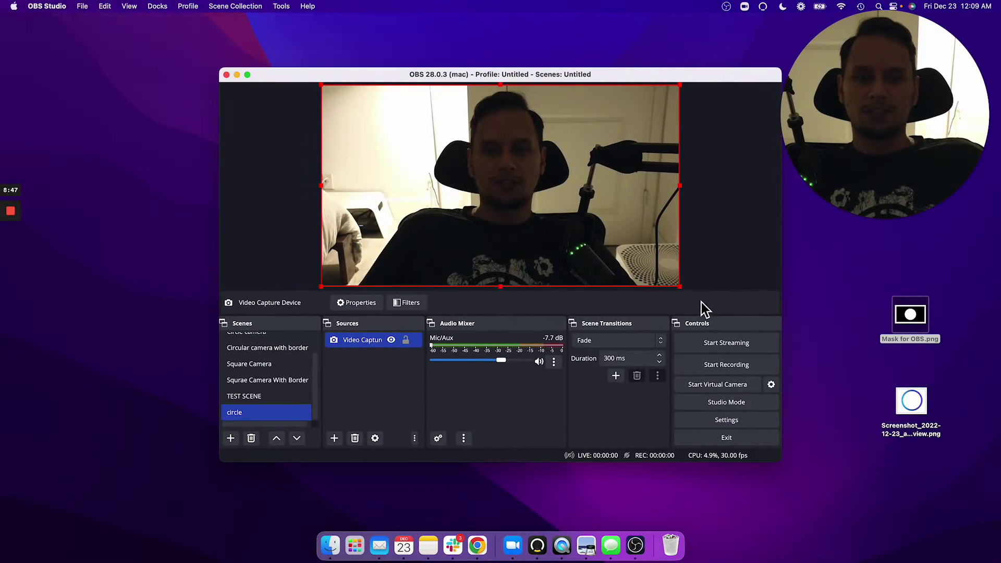
mouse_move(681, 288)
mouse_down()
mouse_move(646, 268)
mouse_move(687, 285)
mouse_move(676, 283)
mouse_up()
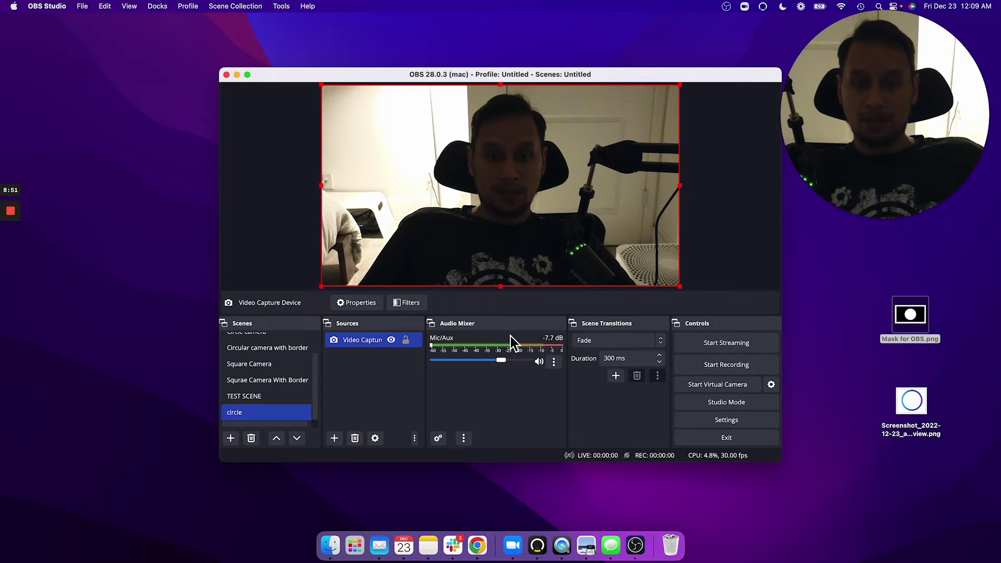
Lock the Video Capture Device source in the circle scene and check the next instruction on the Miro board
click(406, 340)
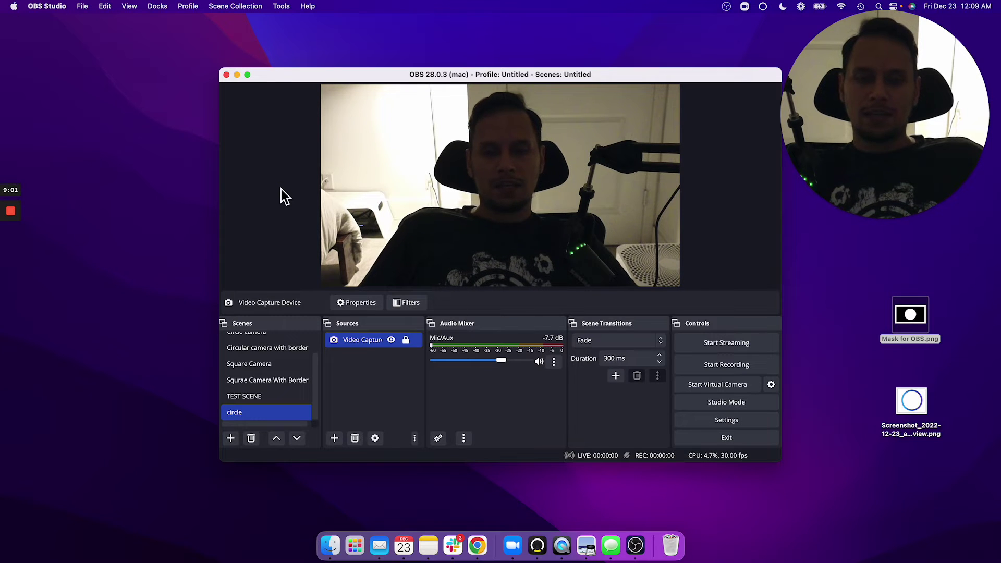
key(super+Tab)
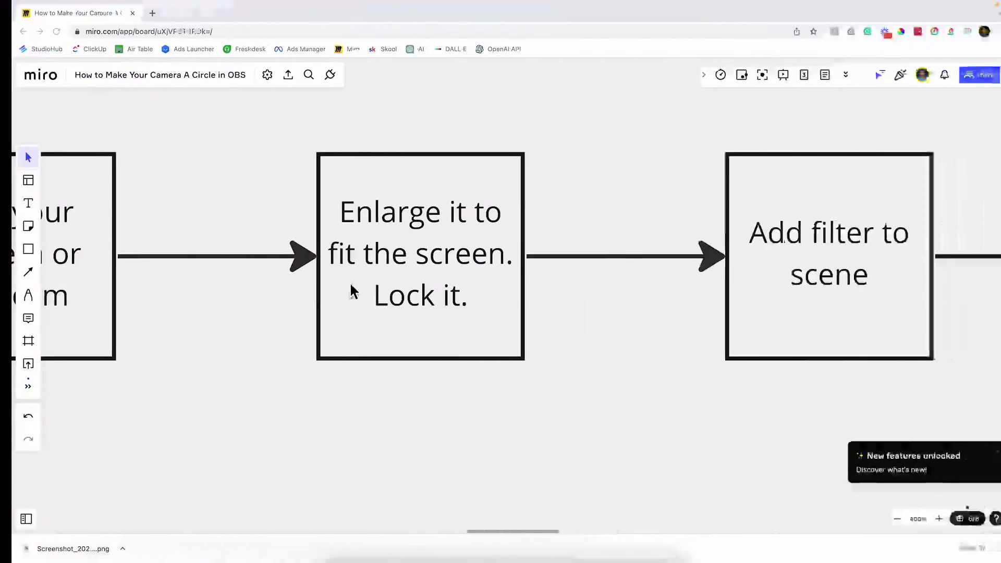
scroll(528, 269, right, 5)
key(super+Tab)
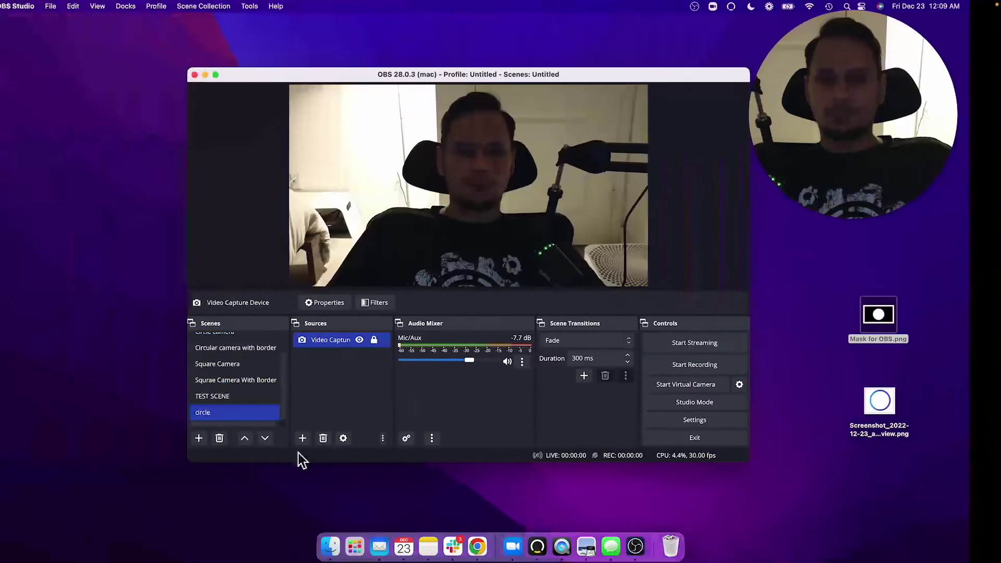
Check the mask instruction on the Miro board and add an Image Mask/Blend filter with its default name to the circle scene
click(241, 412)
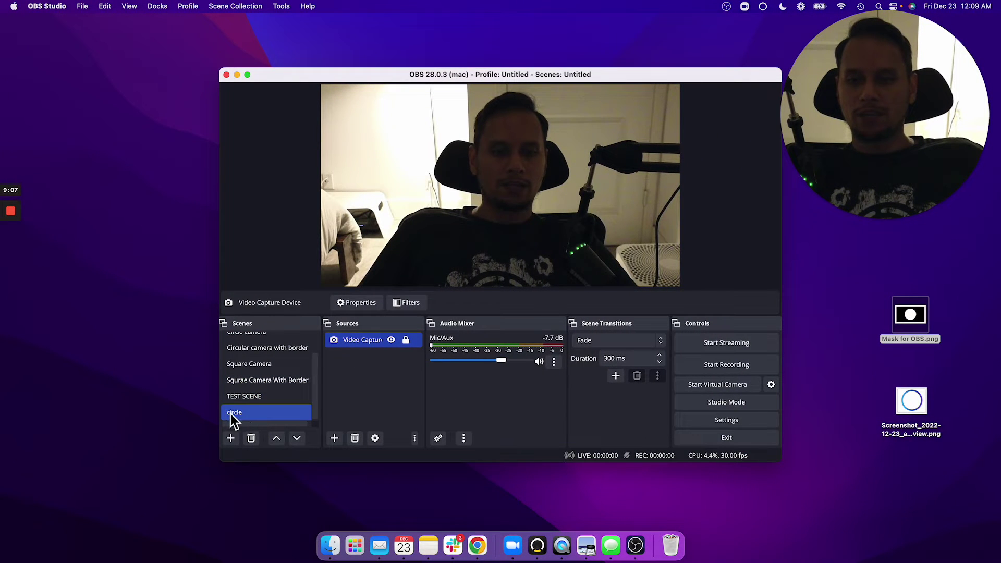
right_click(242, 411)
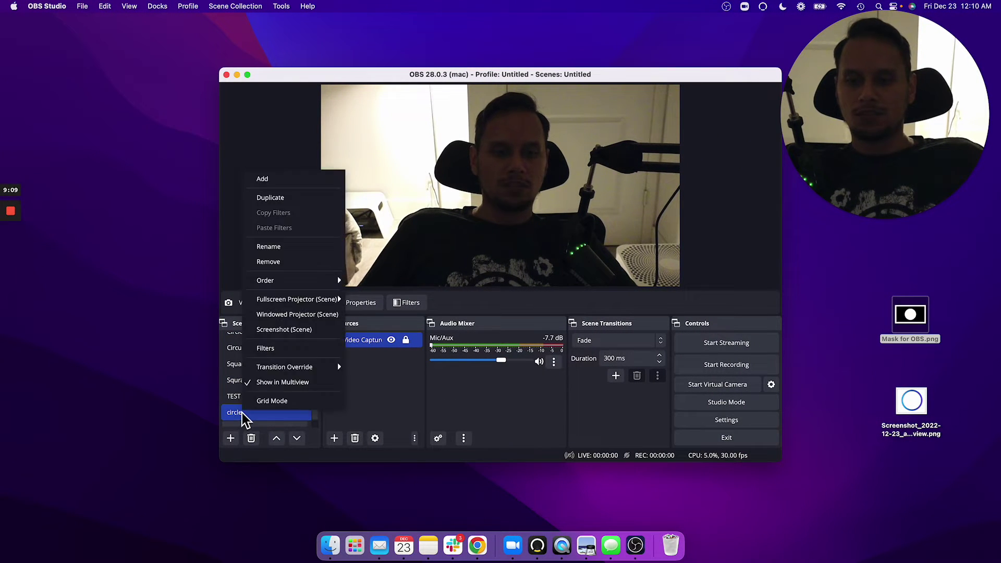
click(272, 348)
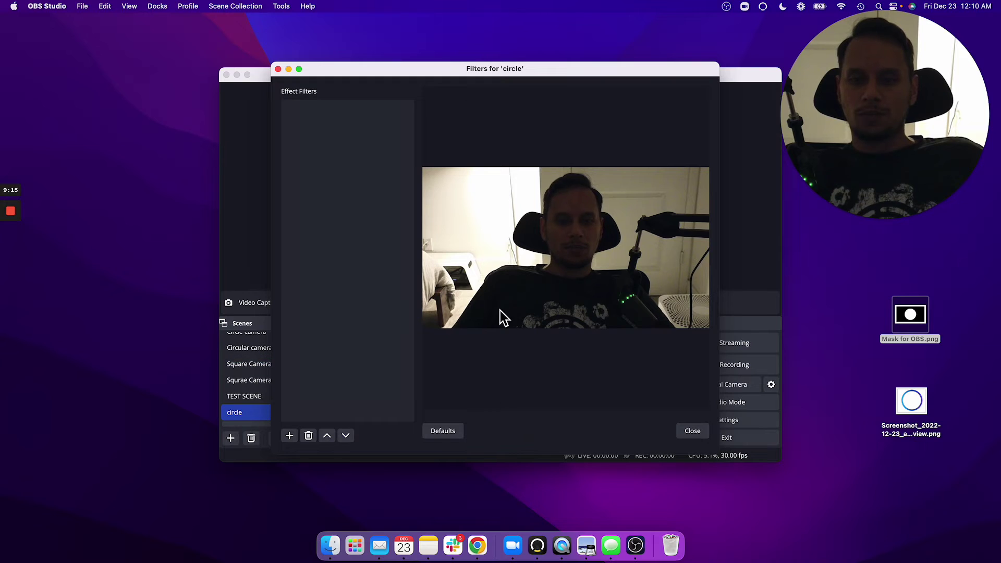
key(ctrl+Right)
scroll(594, 302, right, 5)
scroll(616, 297, right, 5)
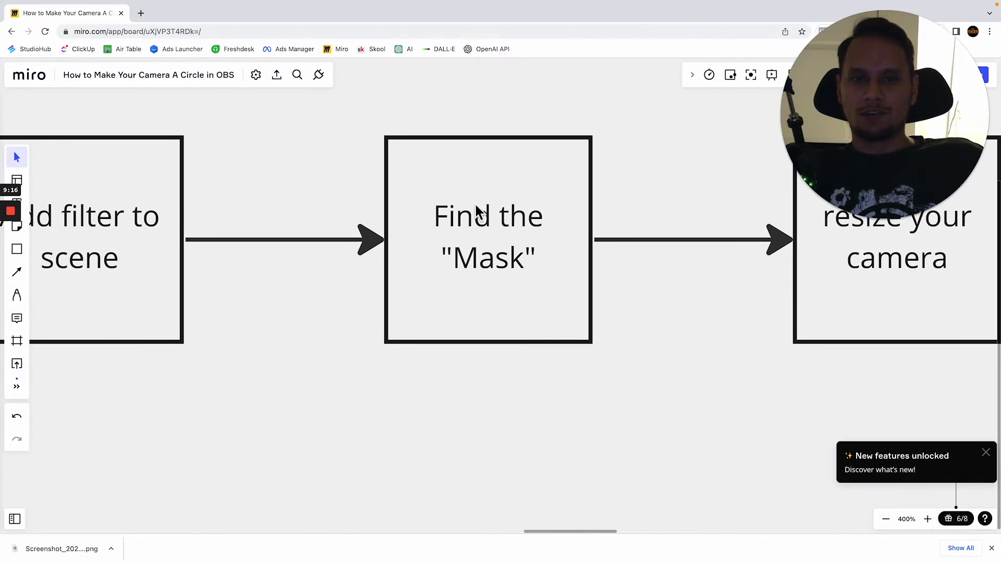
key(ctrl+Left)
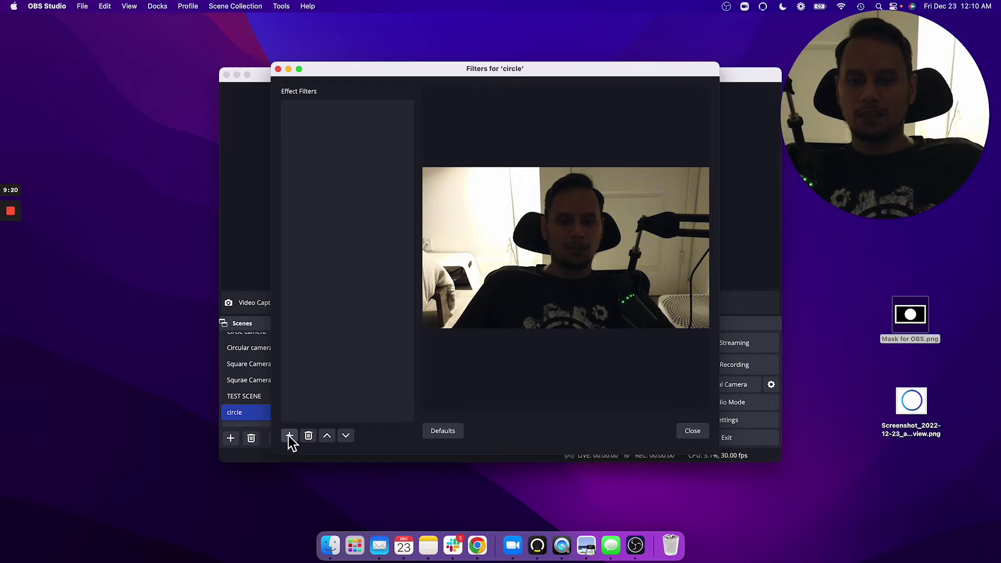
click(290, 435)
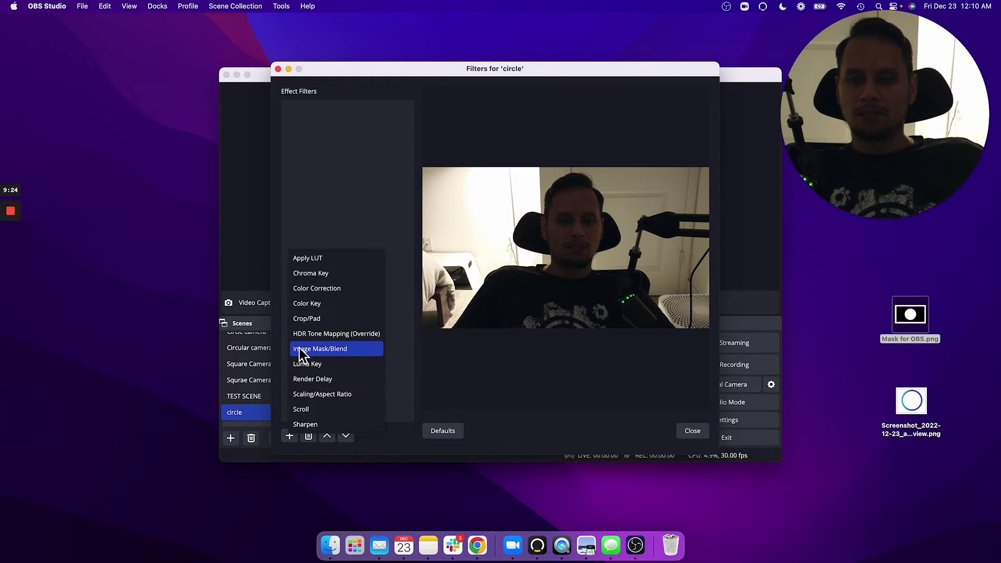
click(327, 349)
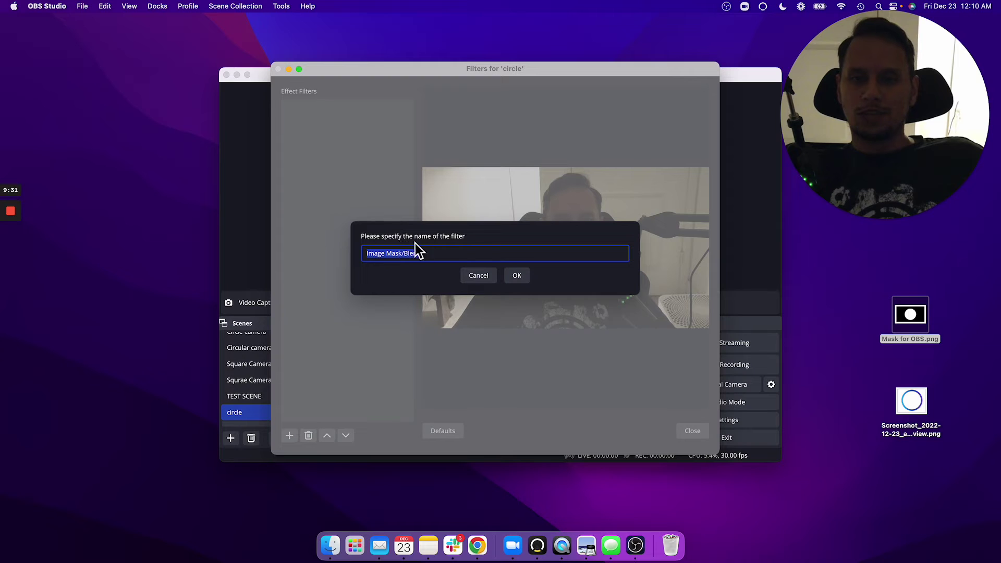
click(517, 276)
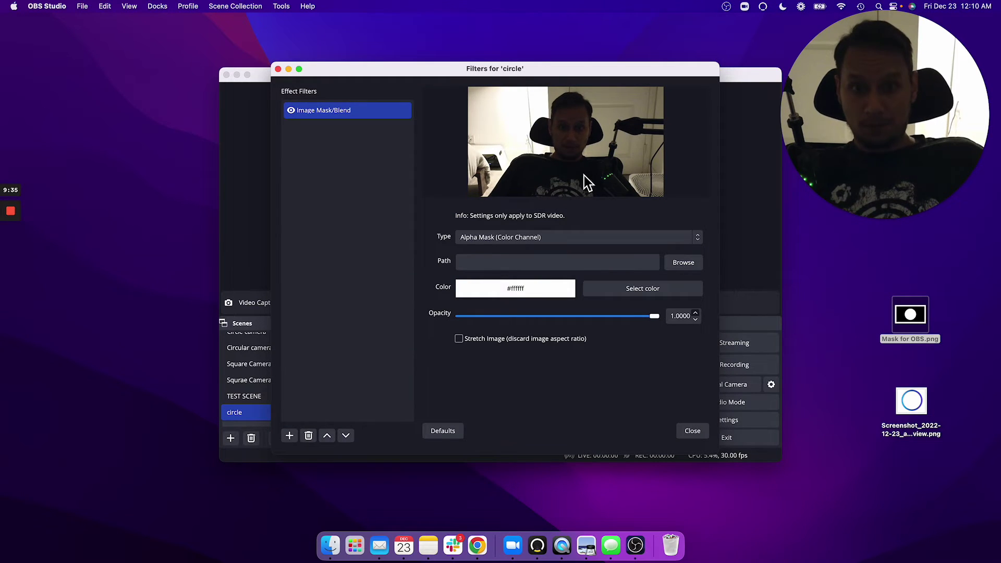
Load Mask for OBS.png from the Desktop as the Image Mask/Blend filter's mask image
click(683, 263)
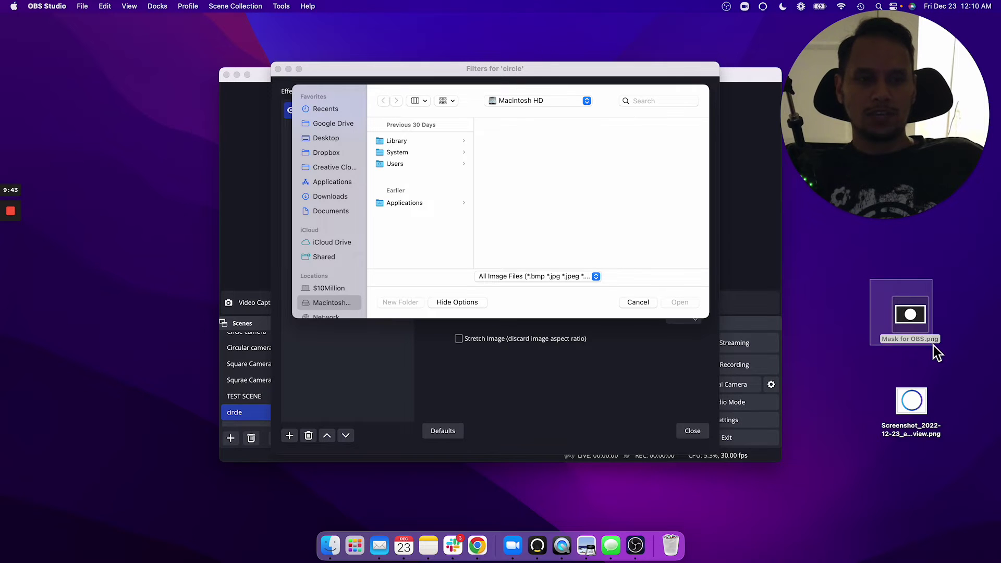
click(913, 325)
double_click(911, 319)
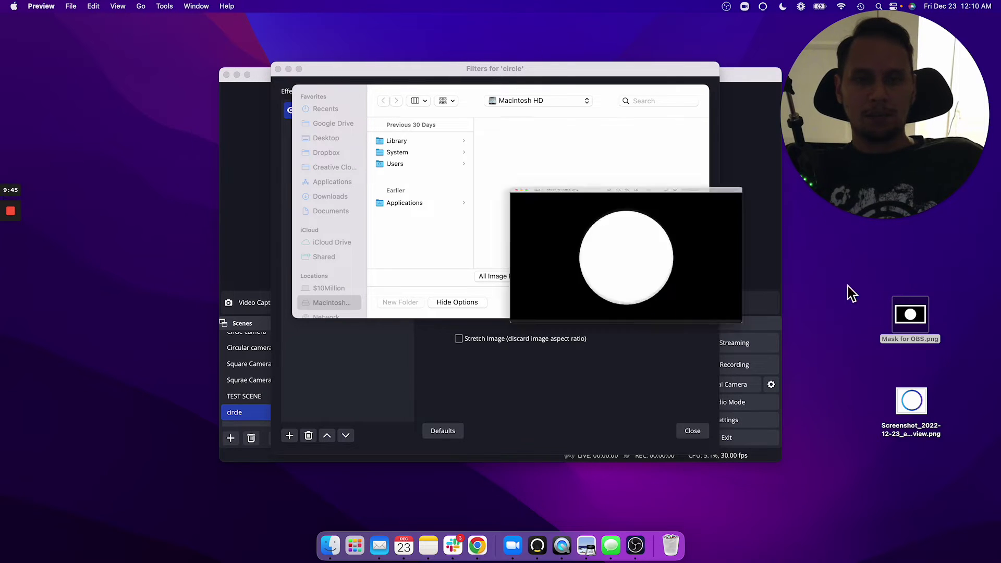
click(15, 29)
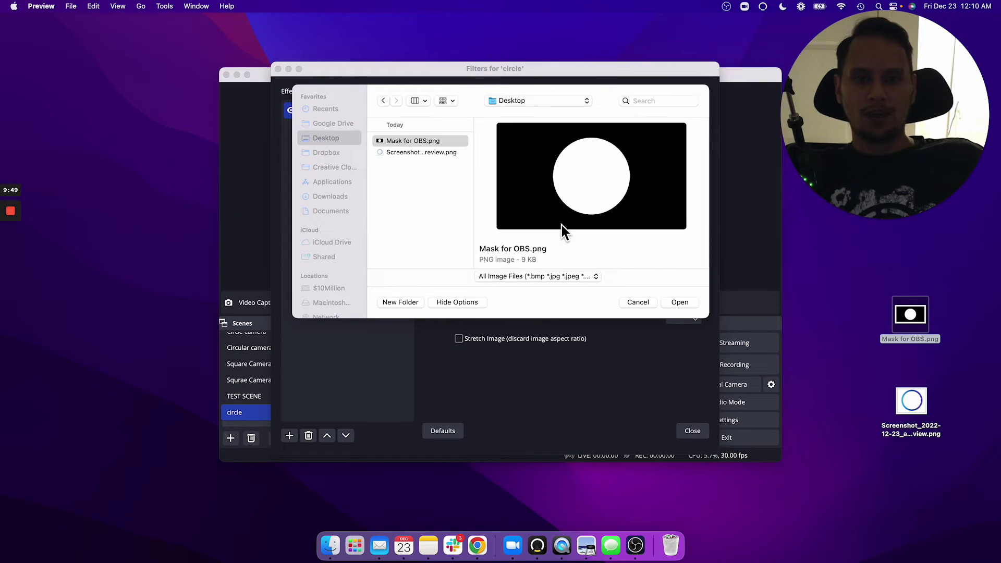
click(678, 302)
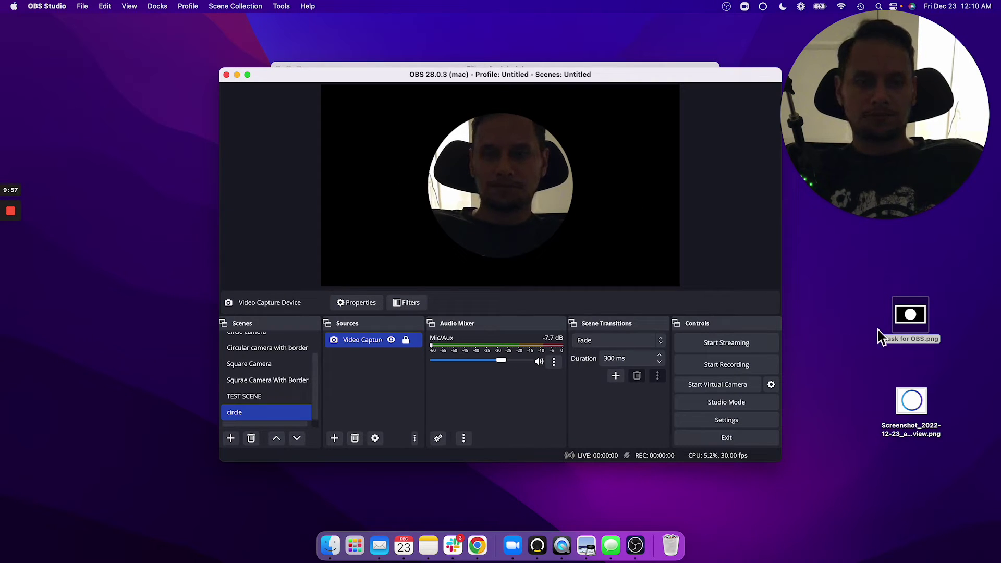
Unlock the camera source, shrink and reposition it about 178 px from the canvas's left edge and 126 px from its top, and relock it
click(909, 323)
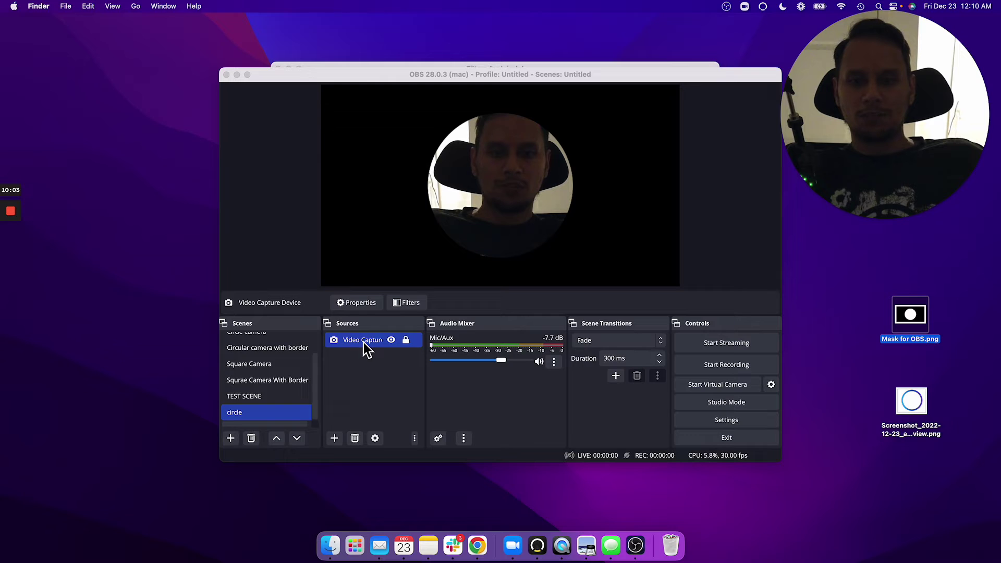
click(407, 342)
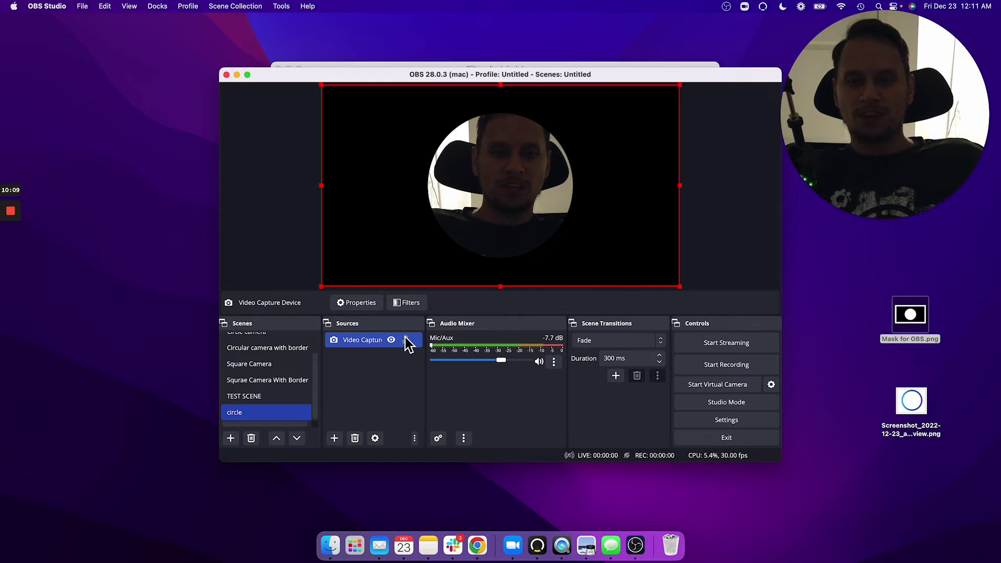
mouse_move(607, 241)
mouse_down()
mouse_move(552, 276)
mouse_move(641, 265)
mouse_move(593, 268)
mouse_move(630, 263)
mouse_move(637, 235)
mouse_up()
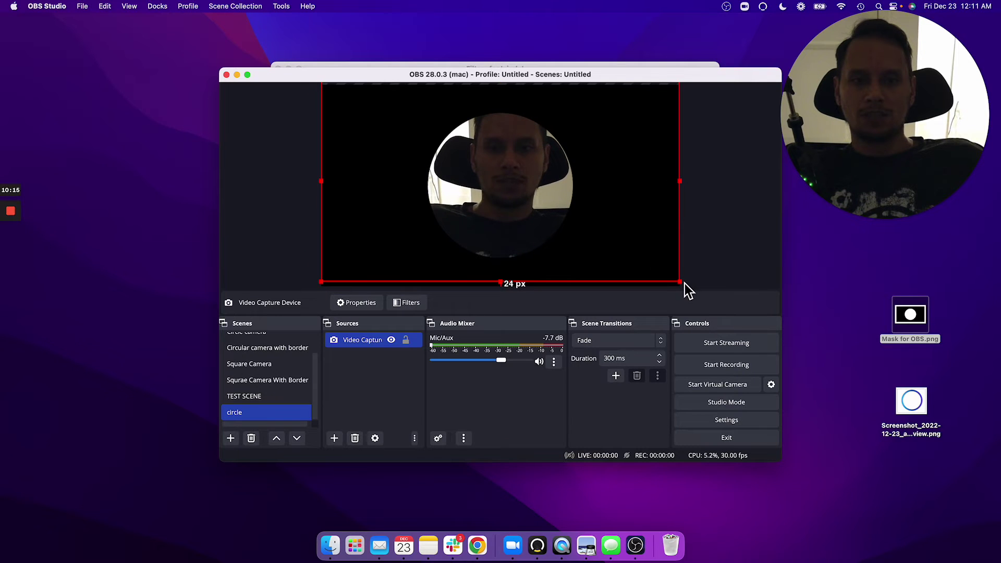
drag(681, 281, 612, 259)
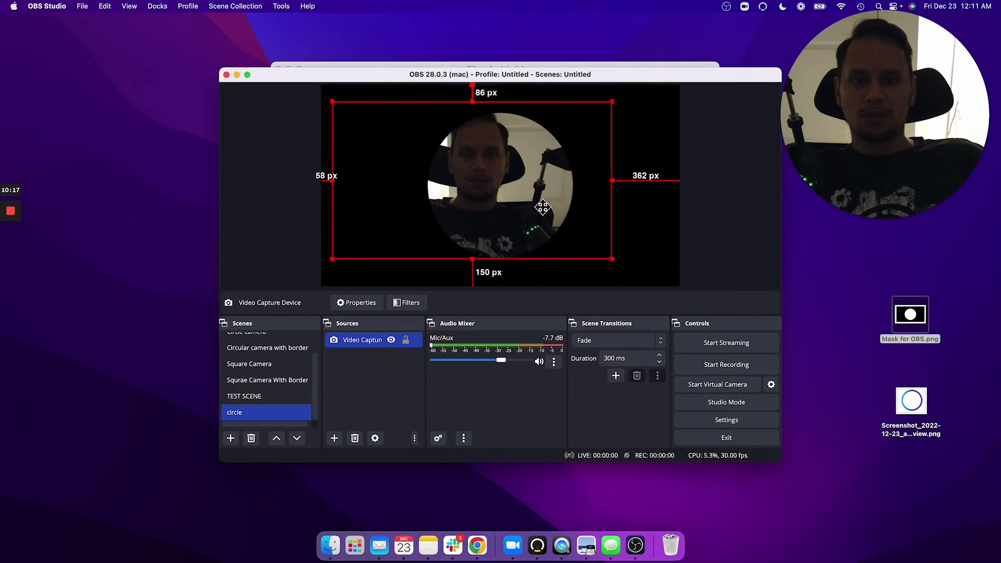
drag(542, 208, 565, 214)
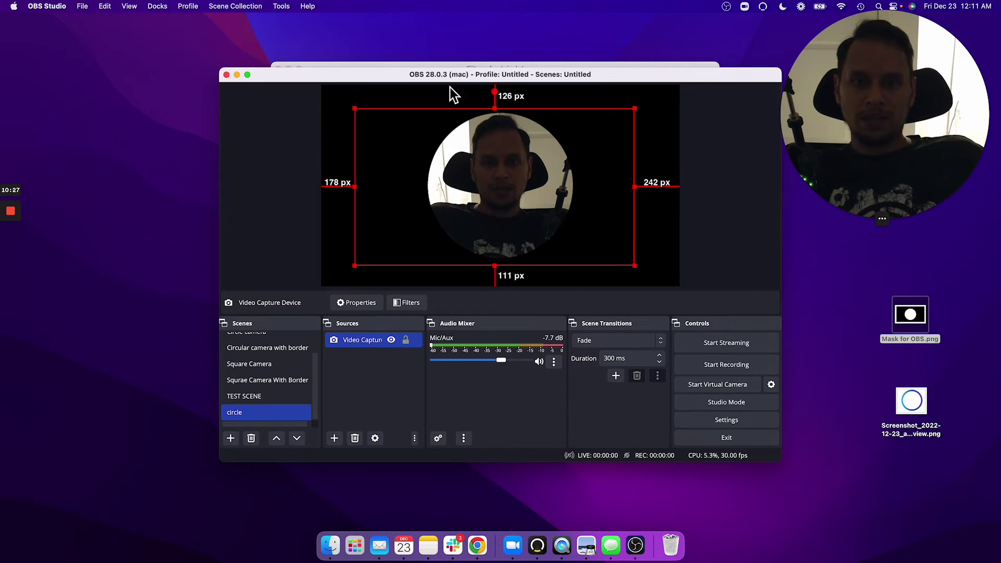
click(406, 340)
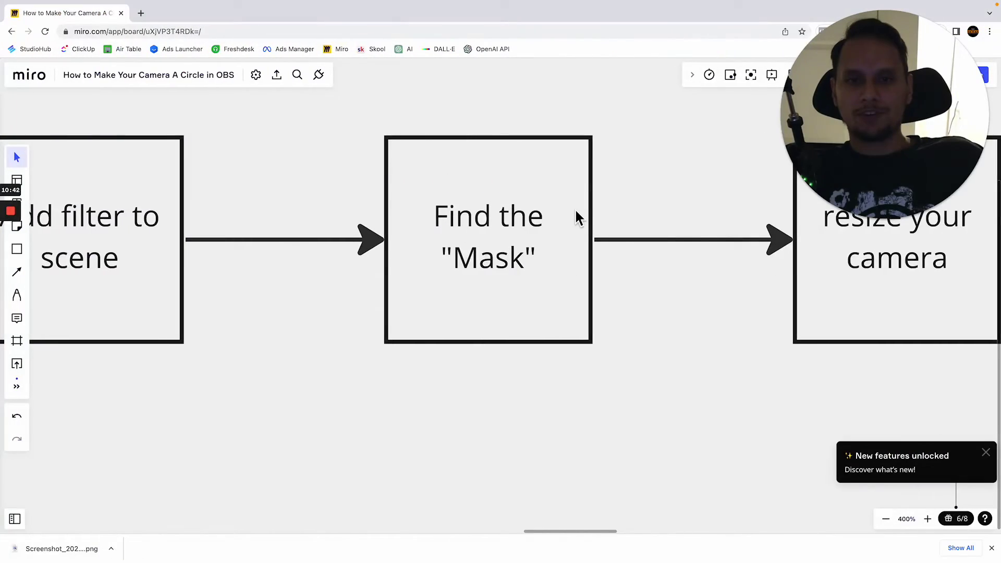
Review the Miro board's instructions on resizing and locking the camera and creating the next scene, comparing them with the circle scene in OBS
scroll(575, 216, right, 10)
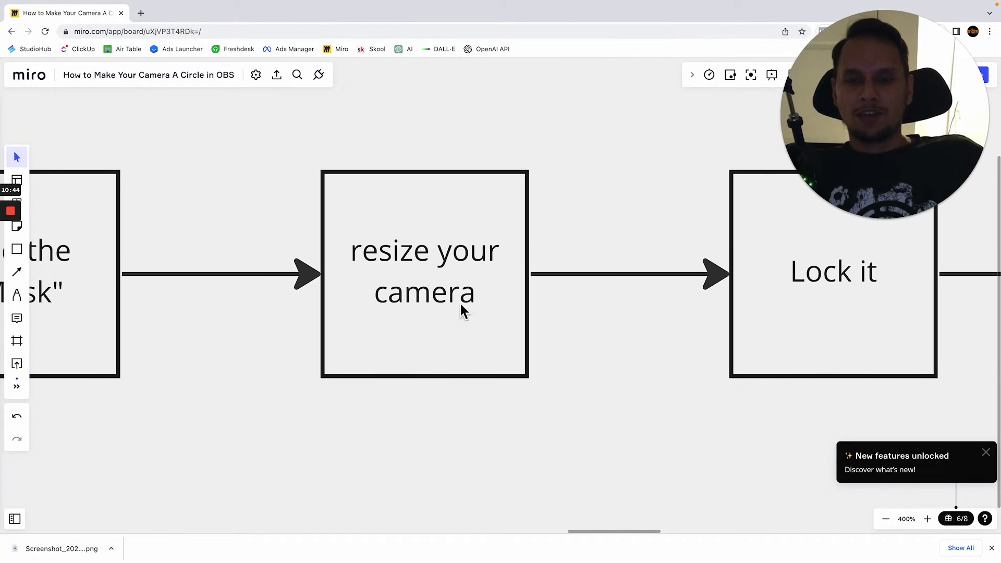
key(ctrl+Left)
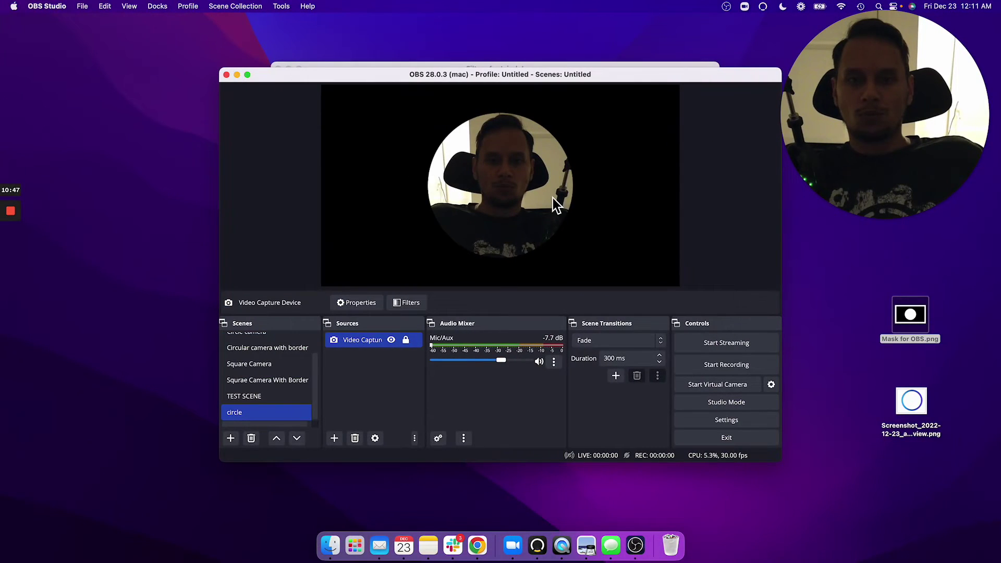
key(ctrl+Right)
scroll(447, 324, right, 3)
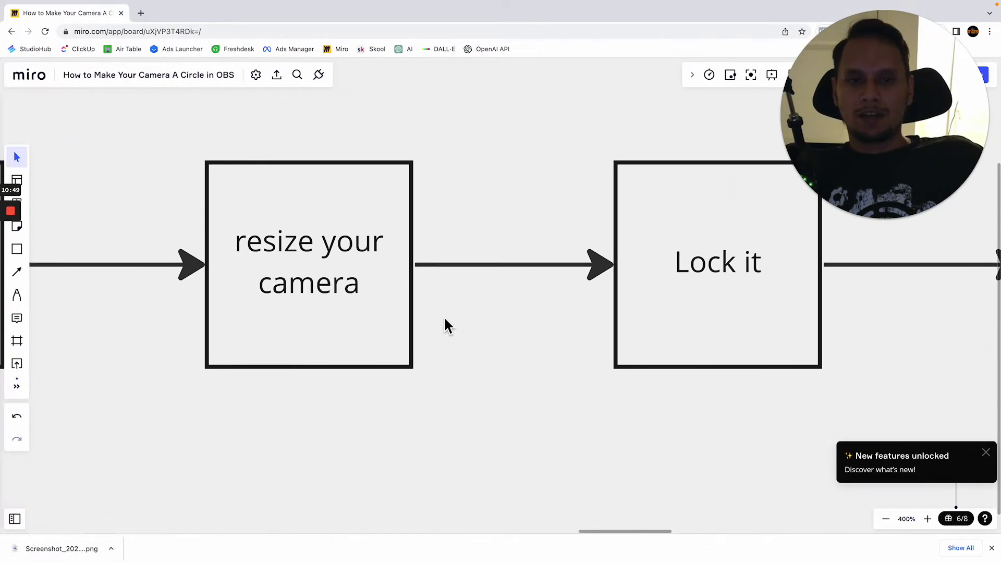
key(ctrl+Left)
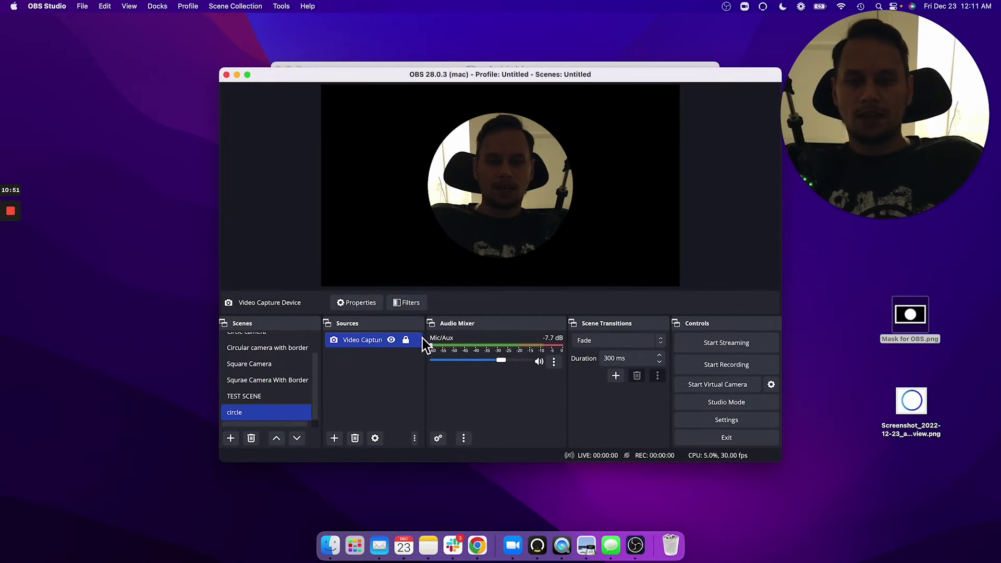
key(ctrl+Right)
scroll(761, 287, right, 10)
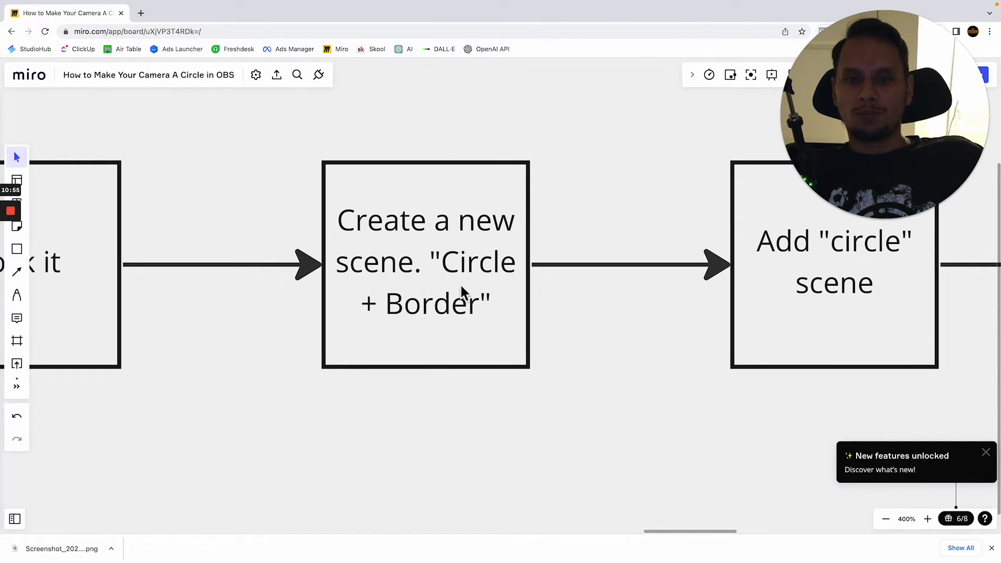
key(ctrl+Left)
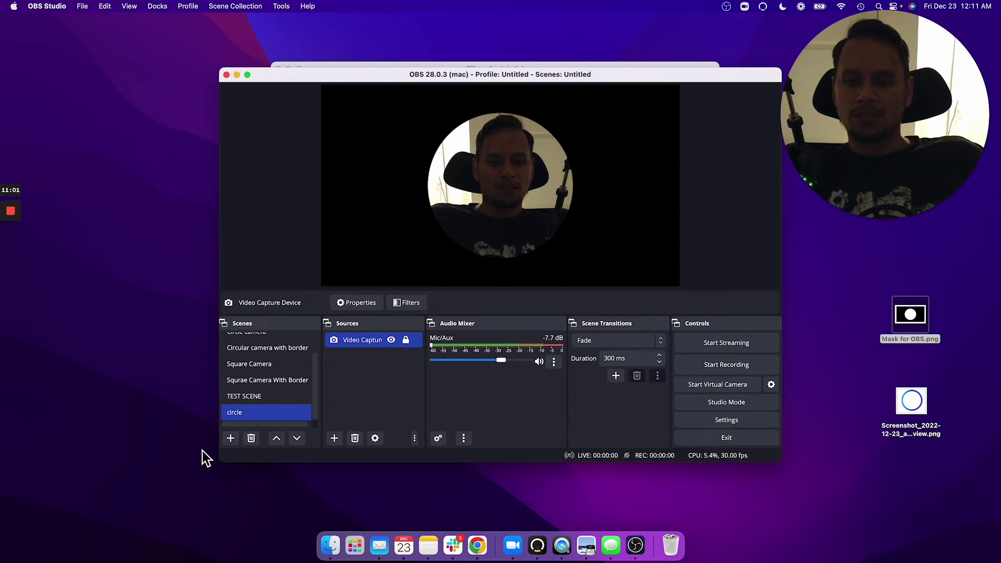
Create a new scene named "Circle + Border"
click(229, 438)
click(414, 259)
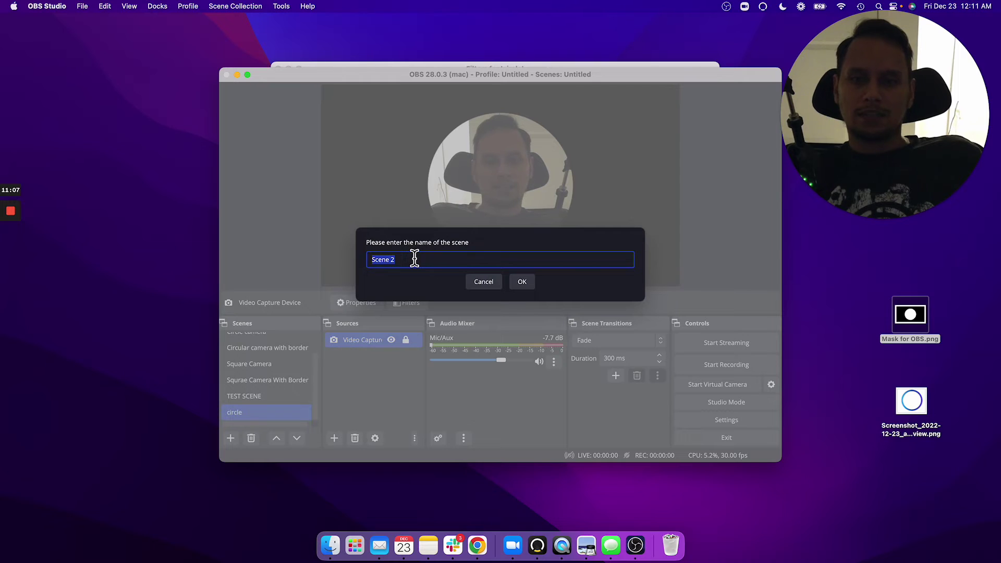
text(Circle)
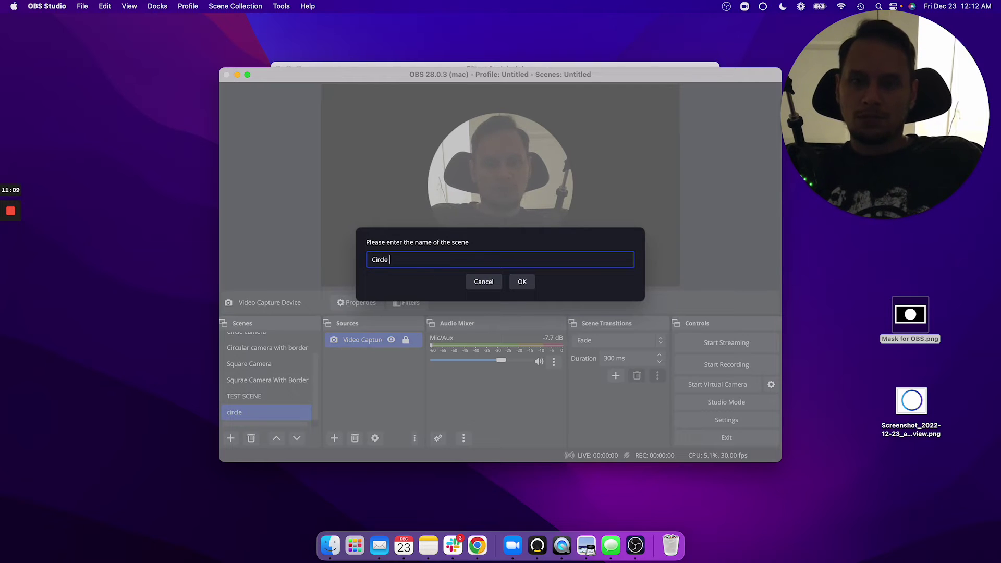
text( + Border)
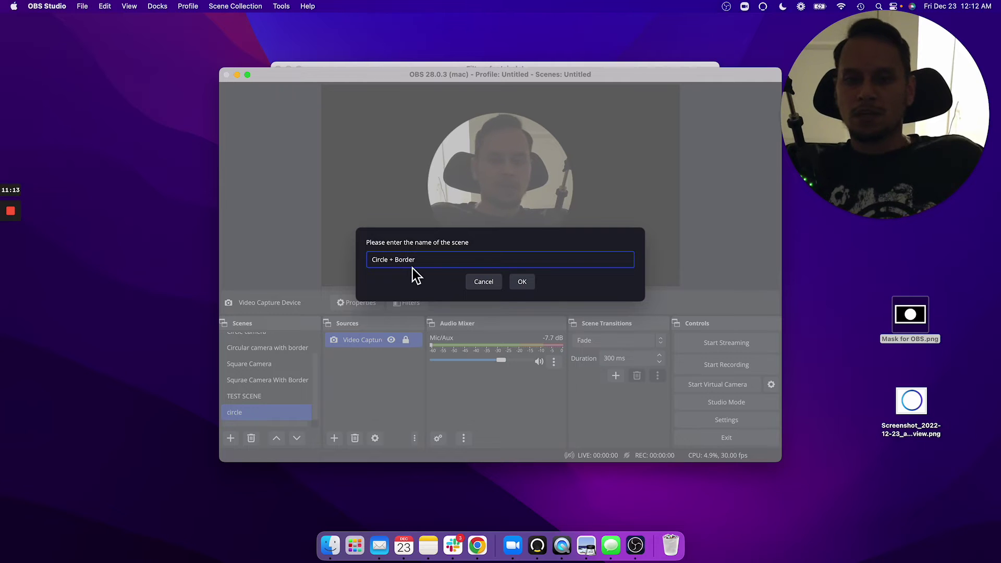
click(521, 284)
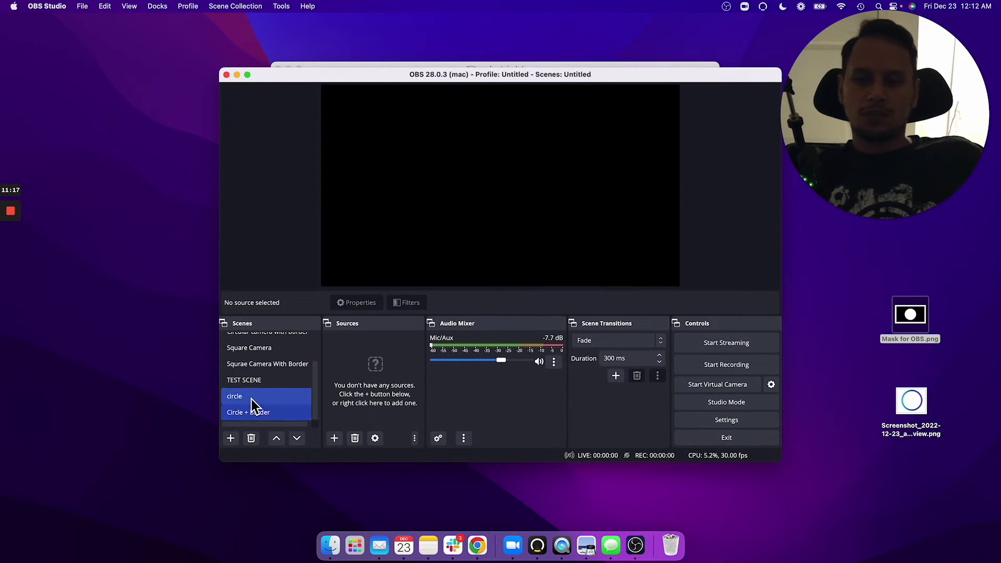
In the Miro board, change "image" to "scene" in the box so it reads "Add scene. Add the border"
key(super+Tab)
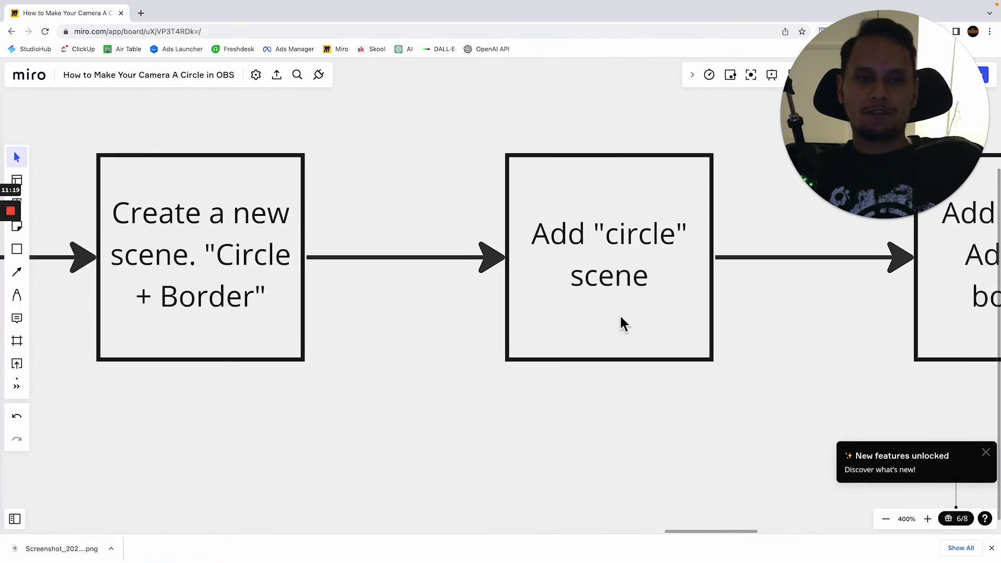
scroll(619, 313, right, 10)
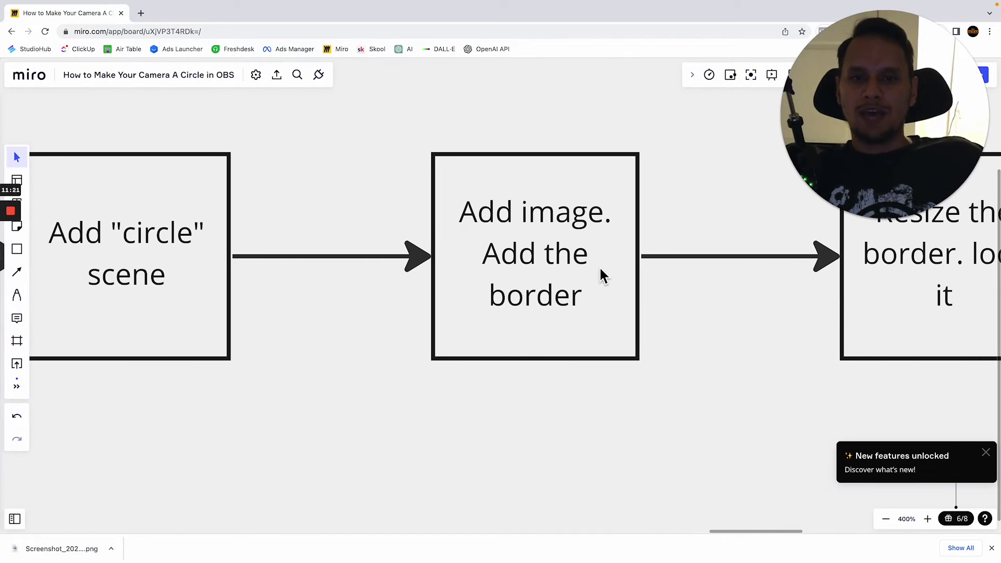
key(super+Tab)
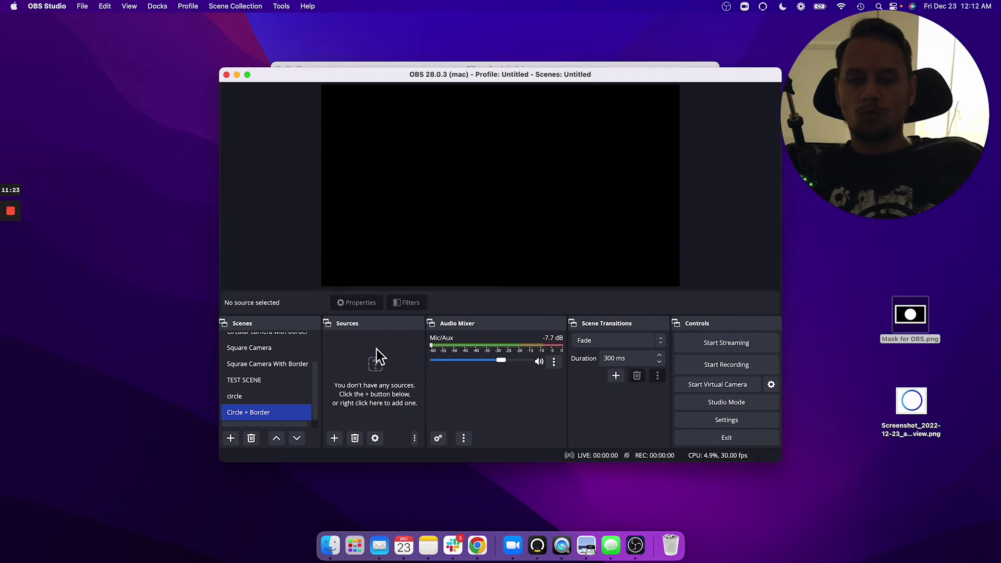
key(super+Tab)
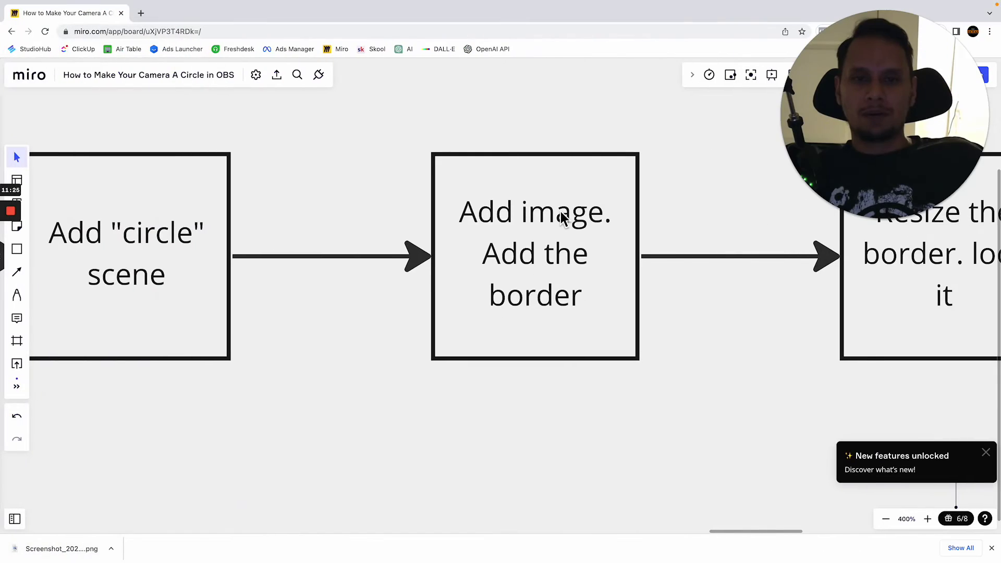
key(super+Tab)
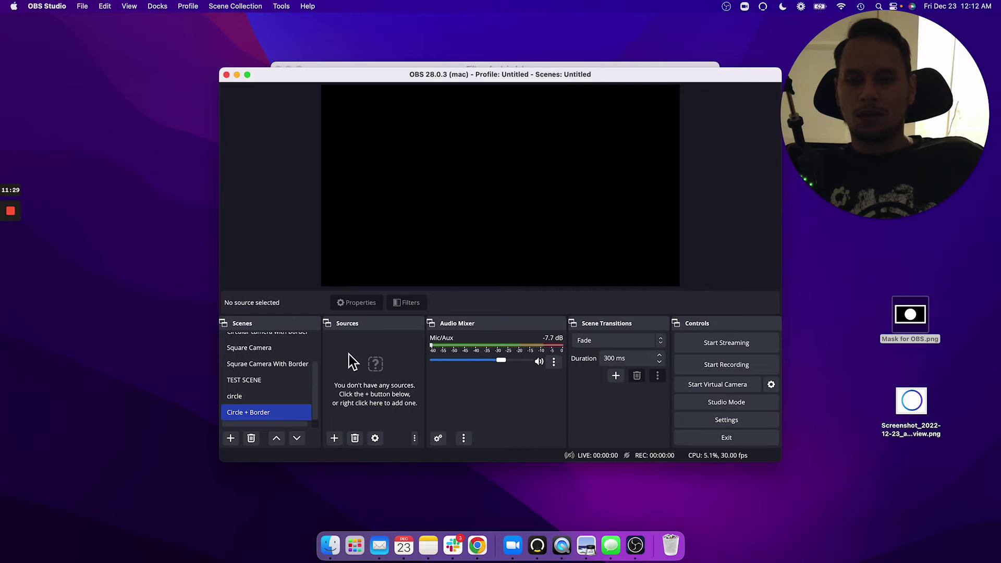
key(super+Tab)
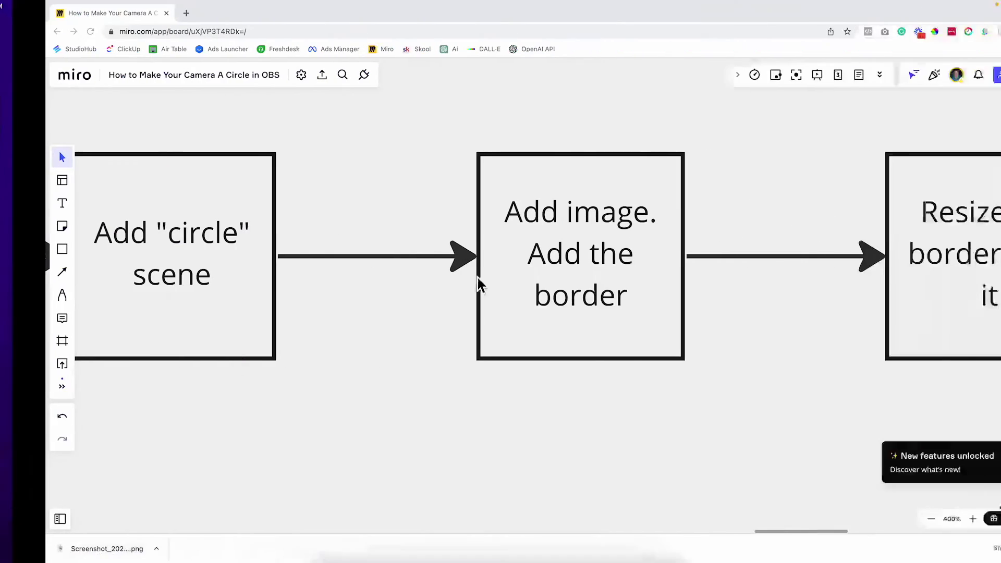
double_click(570, 213)
double_click(570, 214)
text(scene)
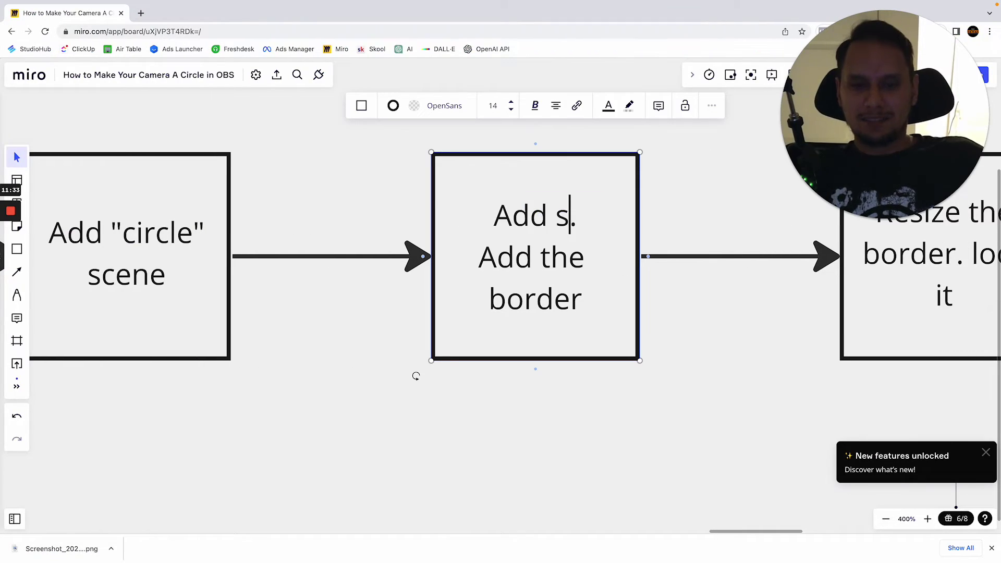
In OBS, add the existing "circle" scene as a visible source in the "Circle + Border" scene
key(super+Tab)
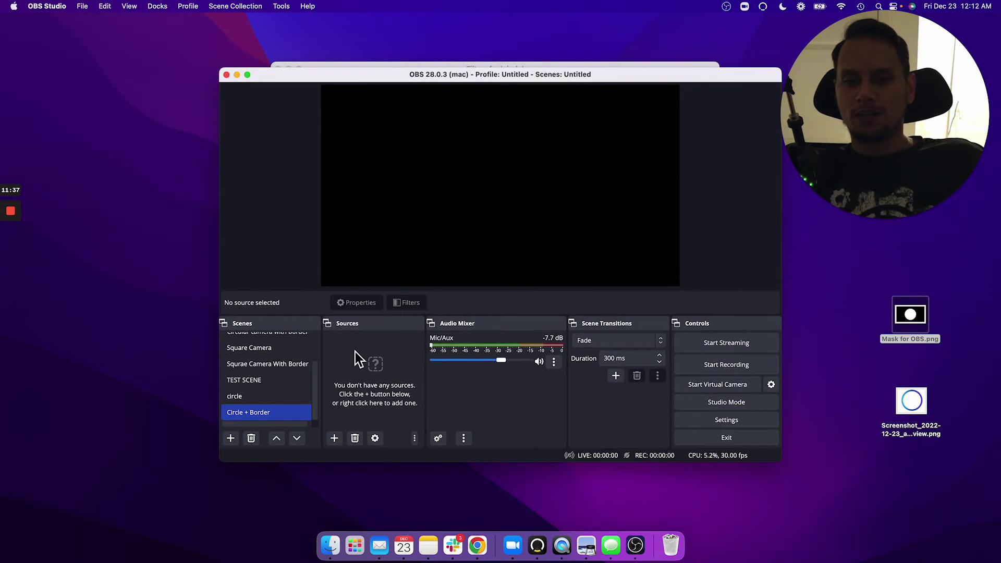
click(336, 438)
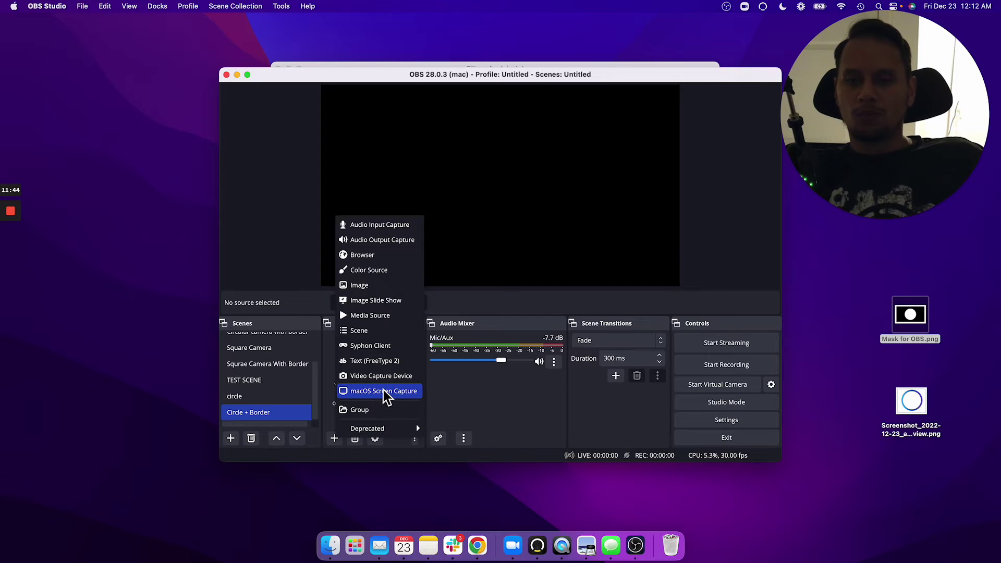
click(383, 331)
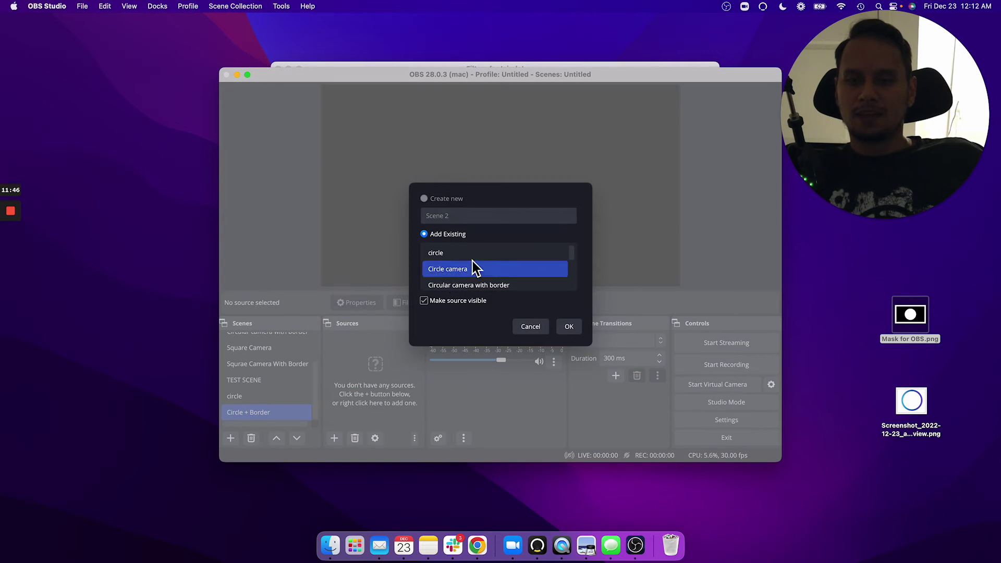
click(459, 253)
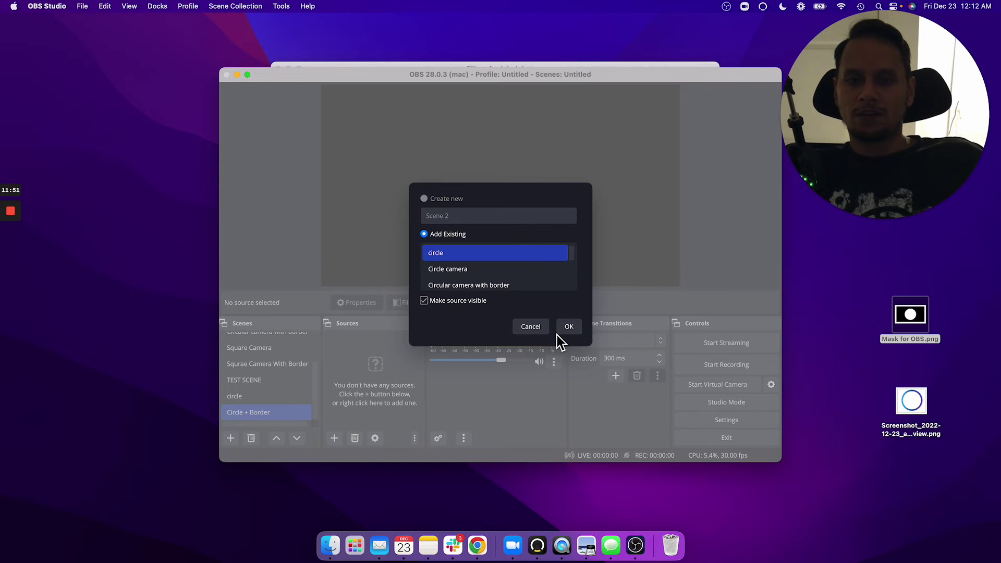
click(569, 327)
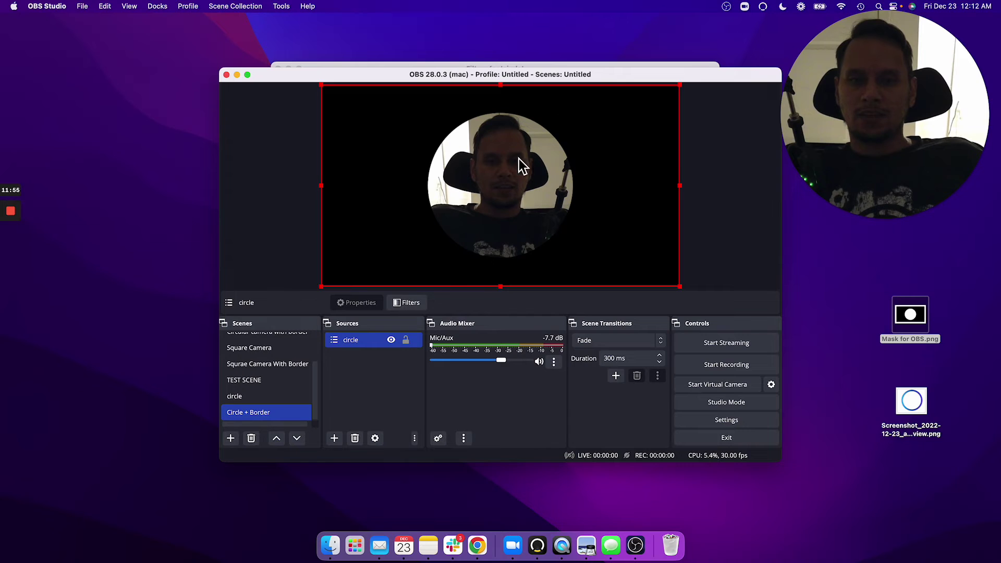
Add a new visible image source named "circle border" to the "Circle + Border" scene
click(335, 438)
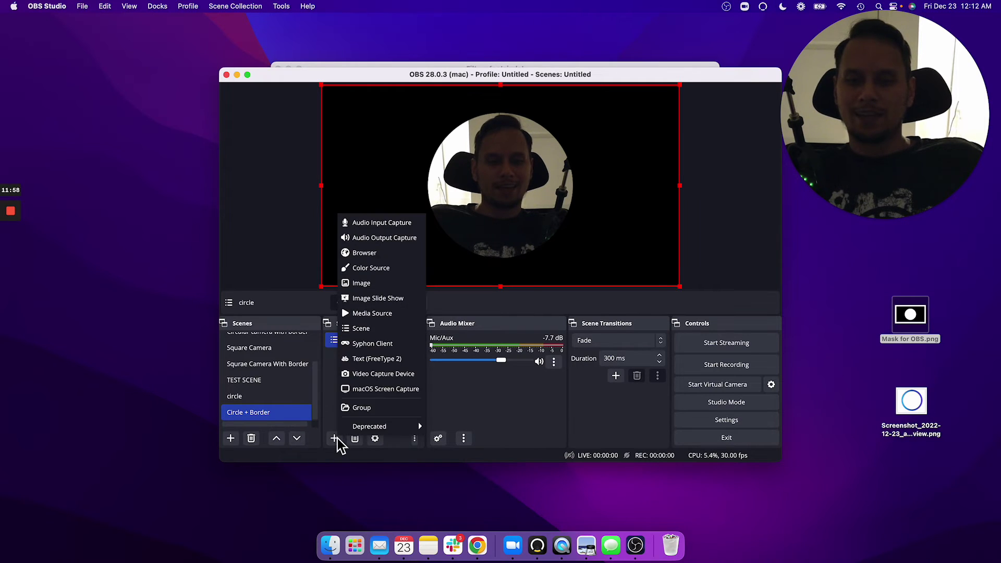
click(367, 283)
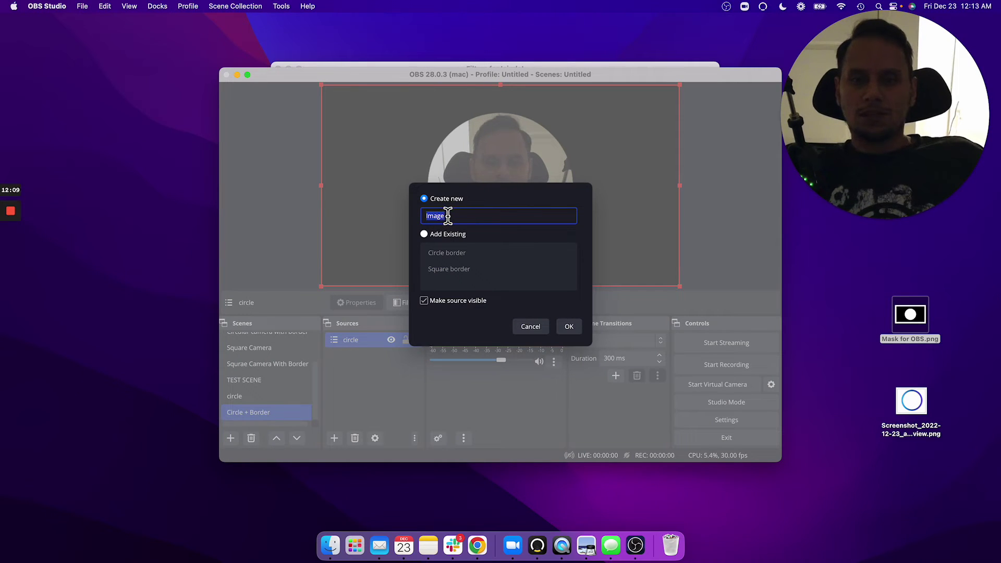
text(borde)
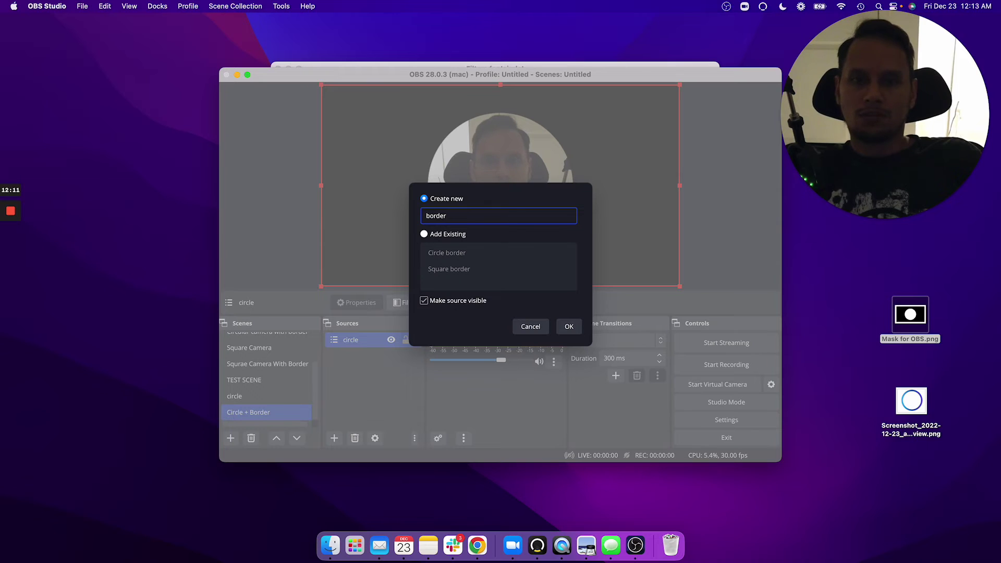
text(r)
key(super+a)
text(c)
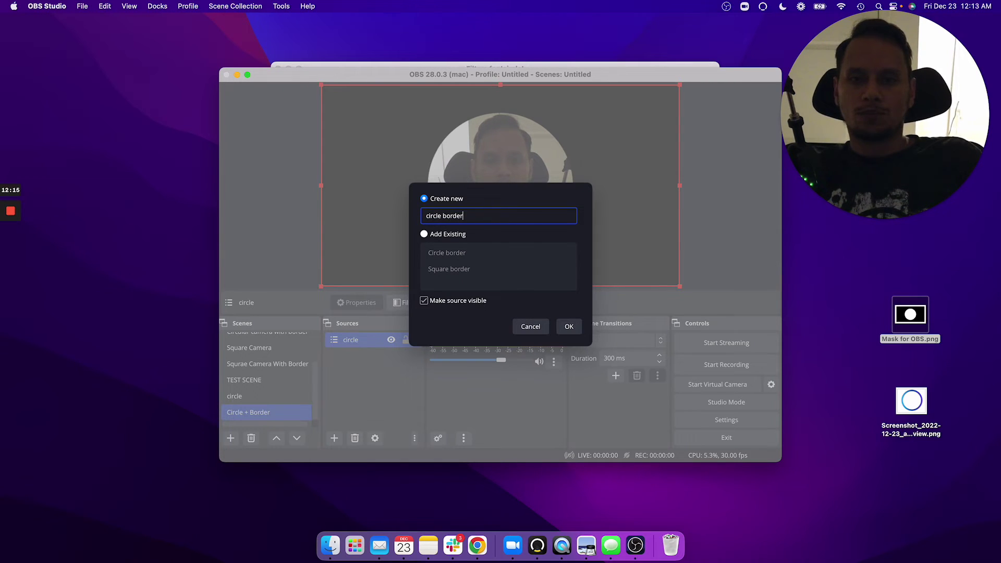
click(568, 326)
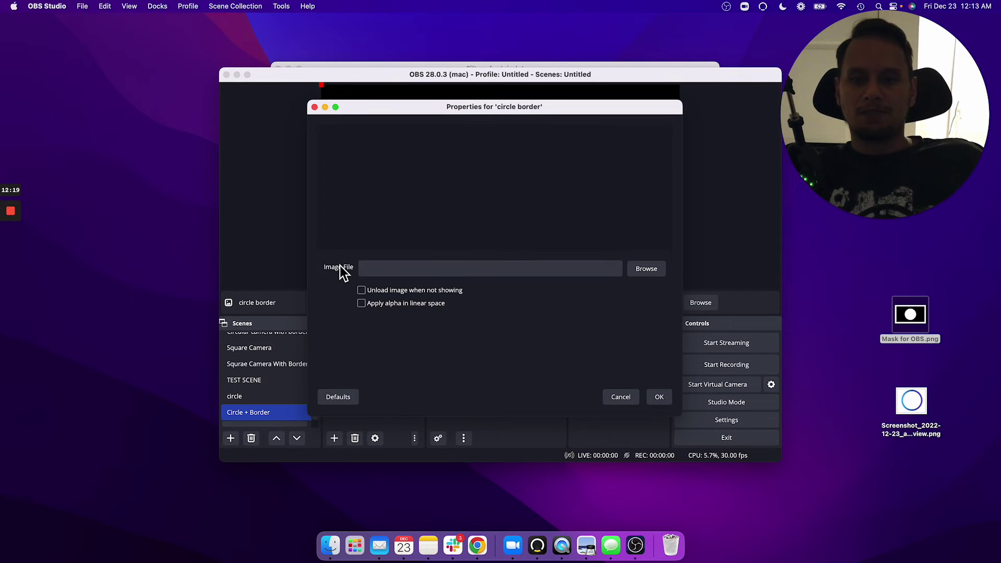
Load Screenshot_2022-12-23_at_12.07.16_AM-removebg-preview.png from the Desktop as the circle border's image and accept its properties
click(652, 269)
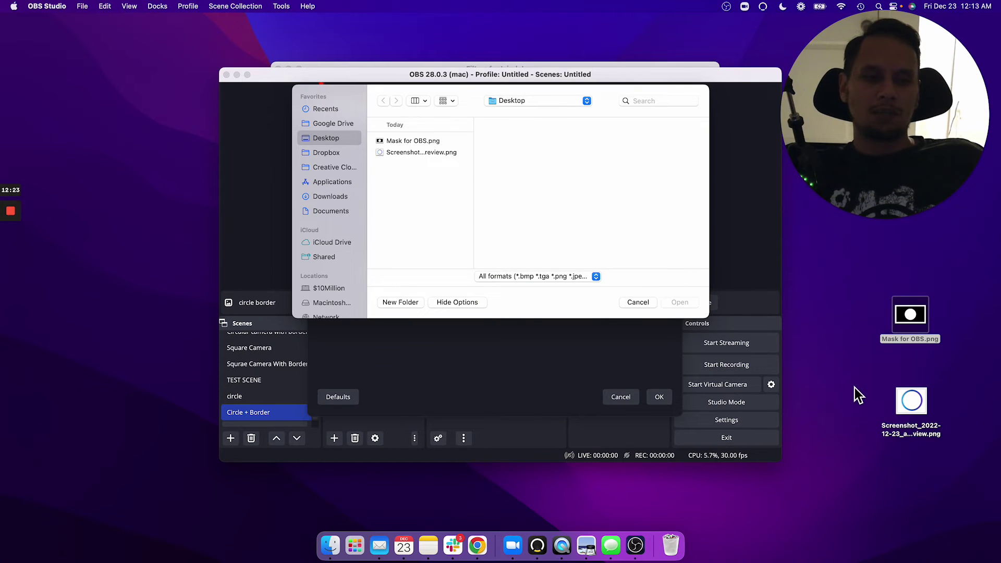
drag(855, 387, 939, 452)
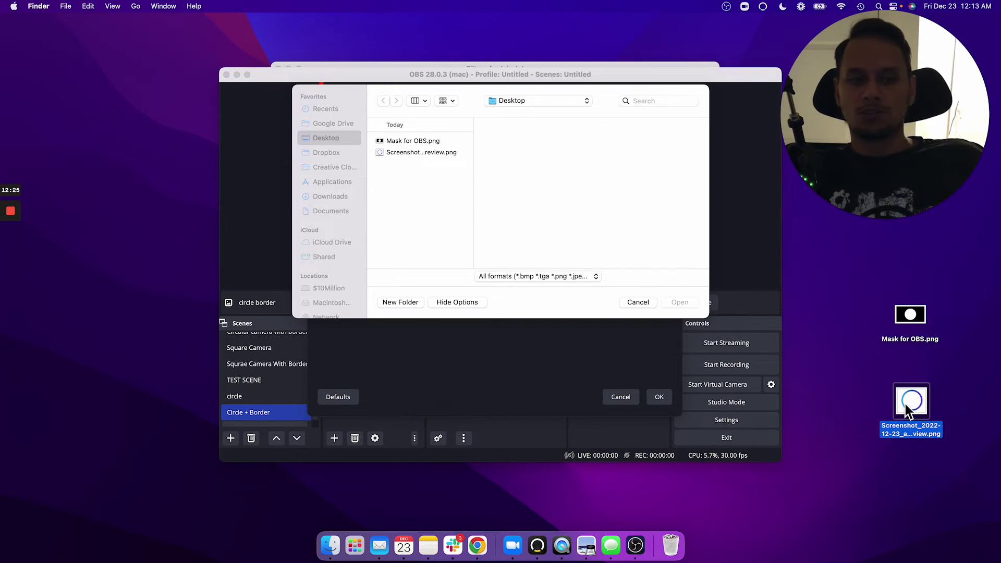
drag(912, 403, 438, 209)
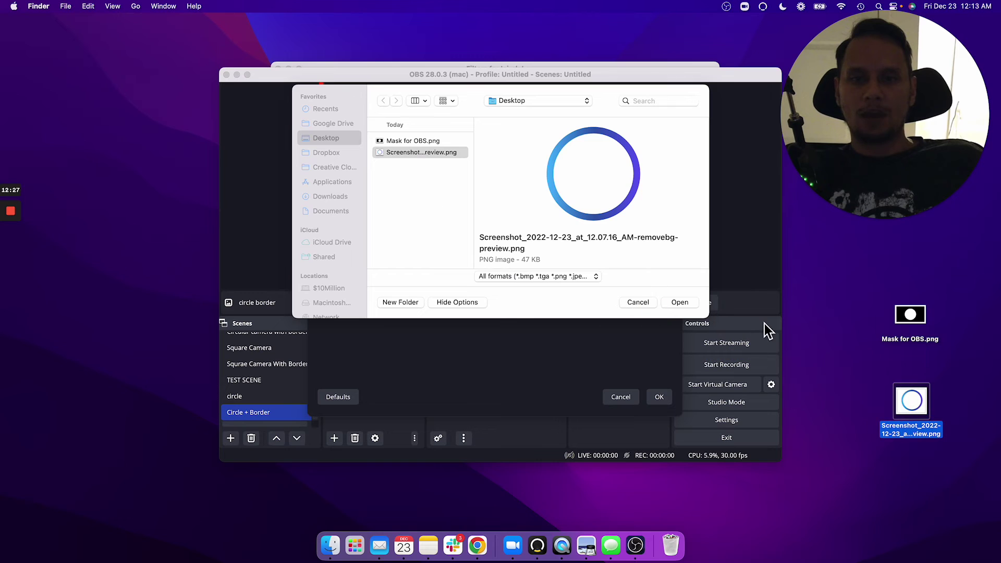
click(678, 302)
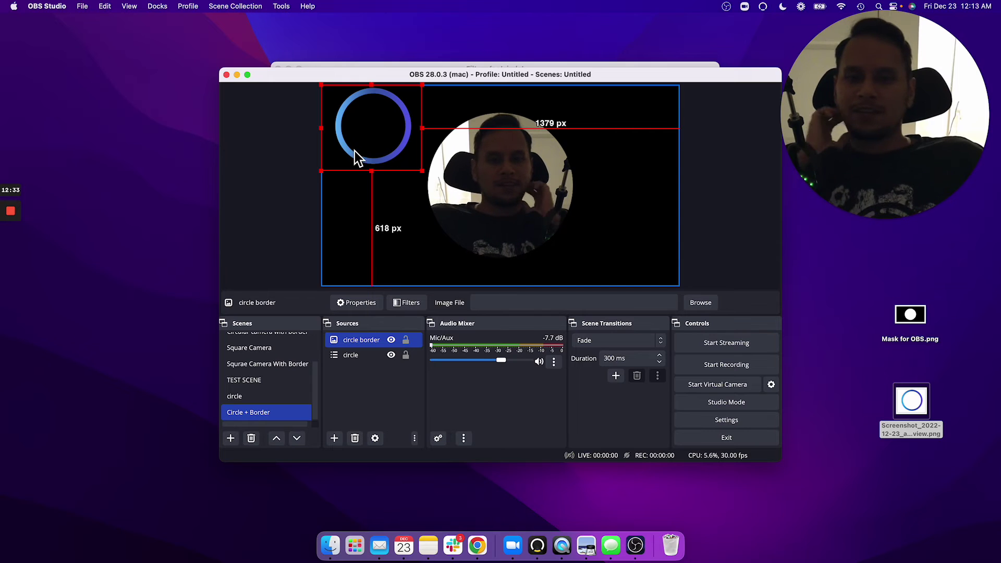
Reorder the sources so that circle border sits below the circle scene
super+click(365, 355)
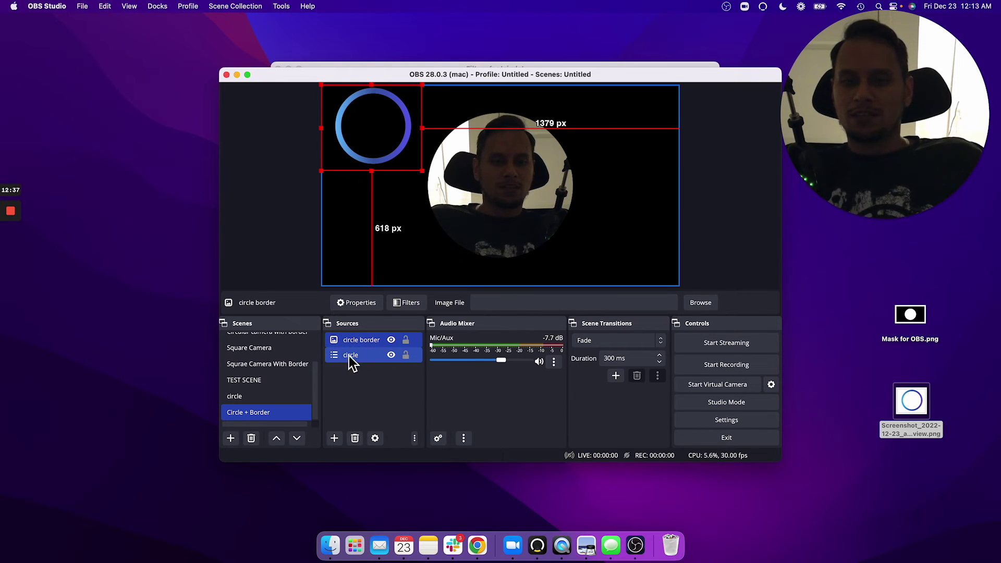
click(348, 339)
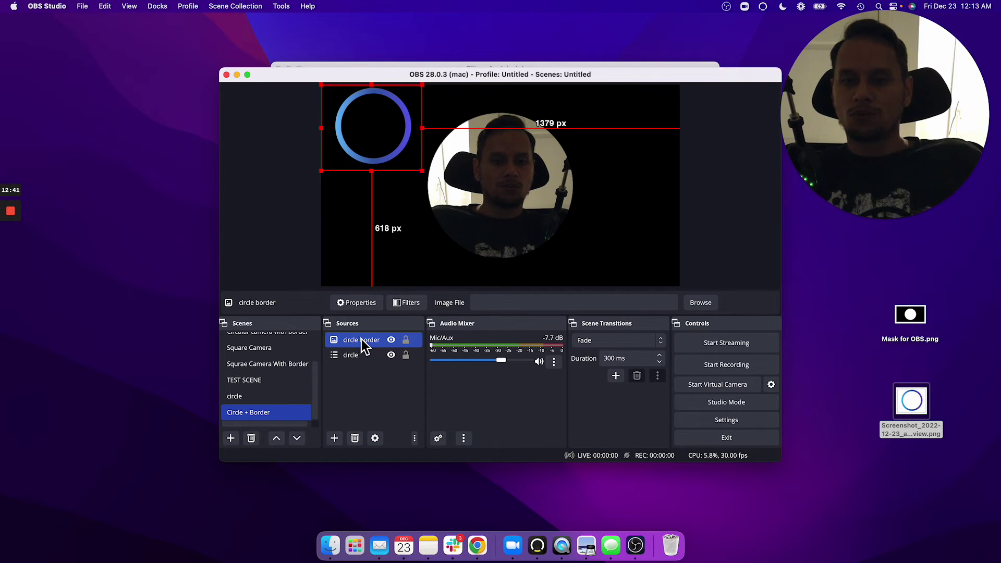
drag(361, 338, 360, 359)
super+click(351, 340)
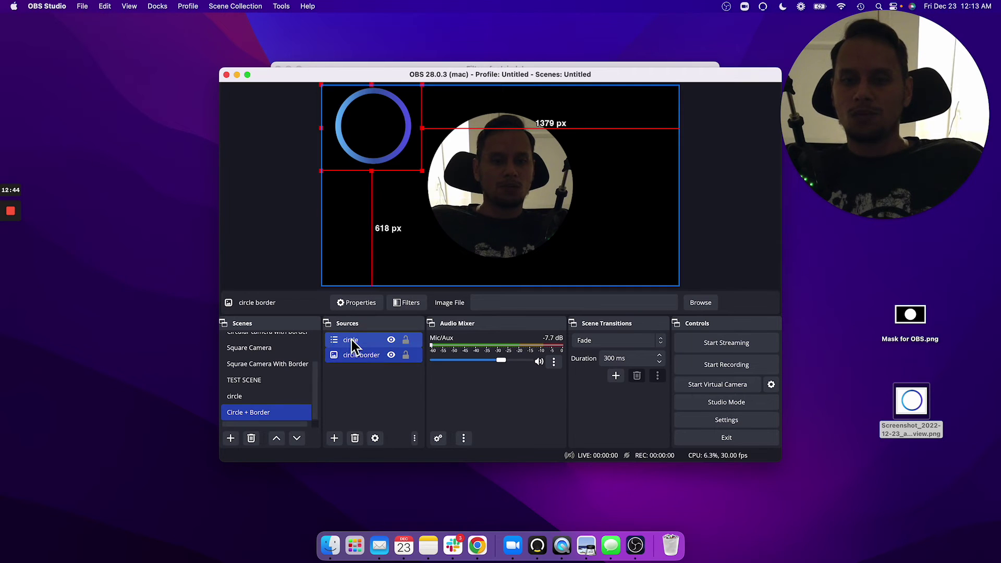
Enlarge circle border and fit it around the camera circle, about 370 px from the canvas's left edge and 77 px from its top
click(354, 355)
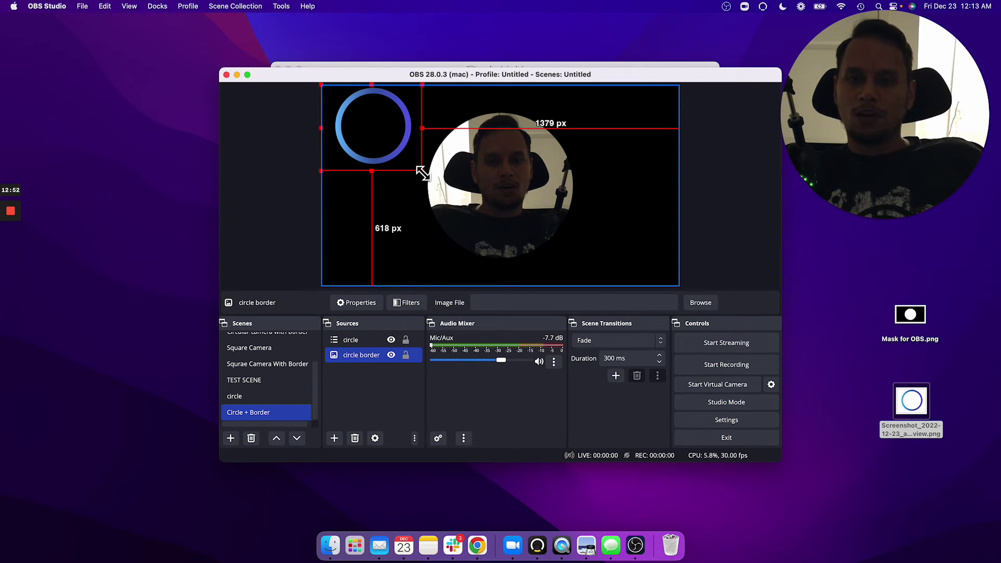
drag(422, 172, 536, 268)
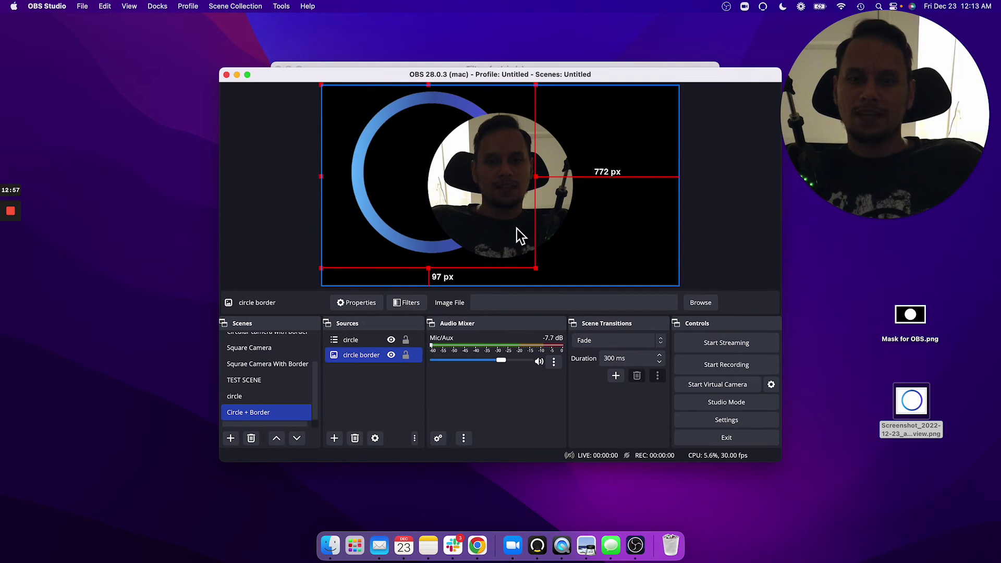
drag(465, 212, 515, 216)
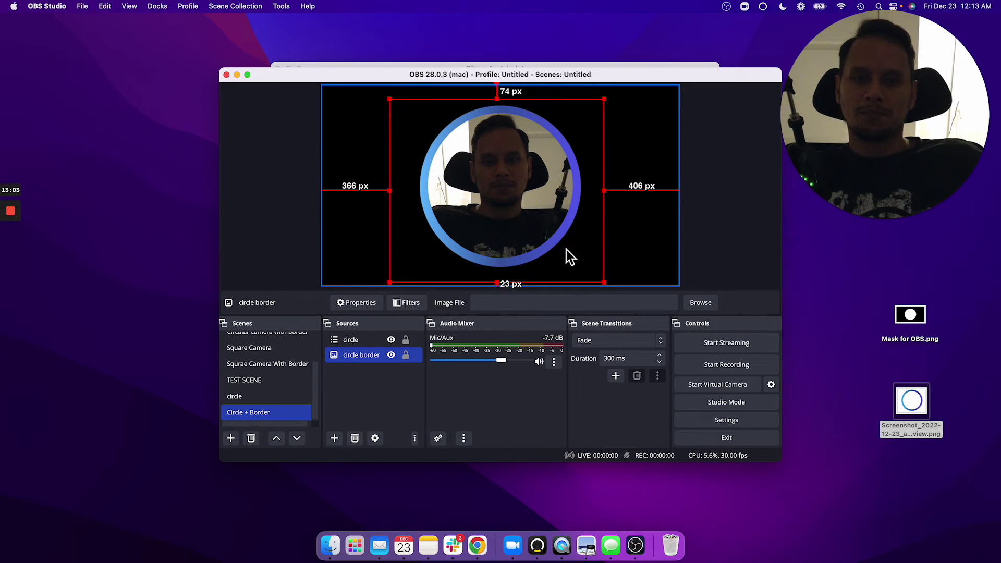
drag(603, 282, 575, 253)
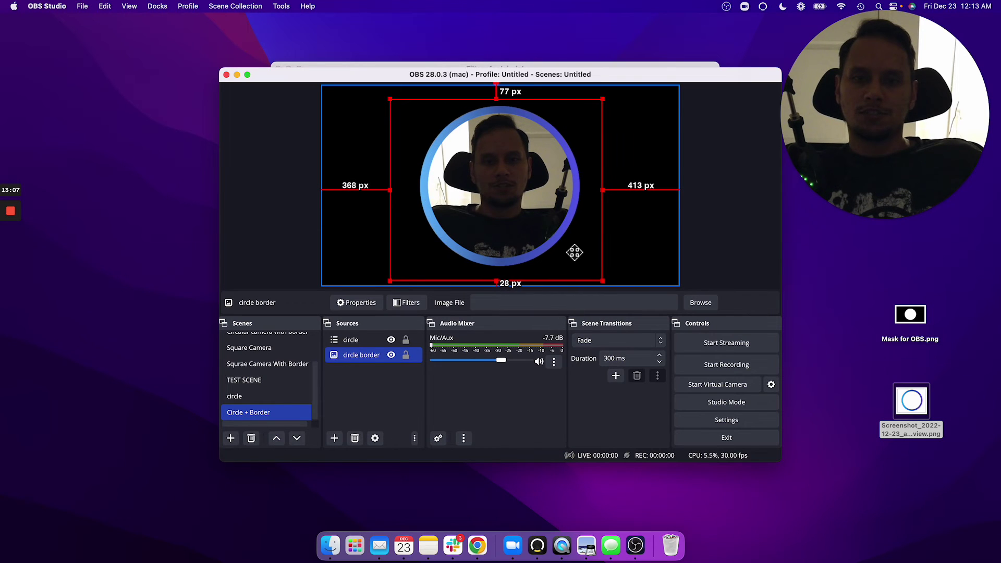
key(Right)
key(Right)
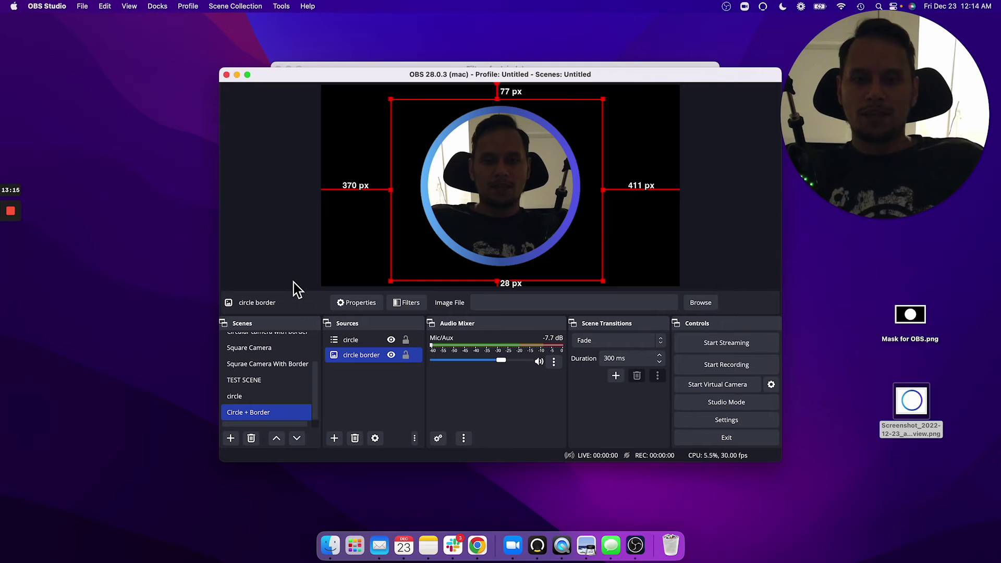
click(270, 235)
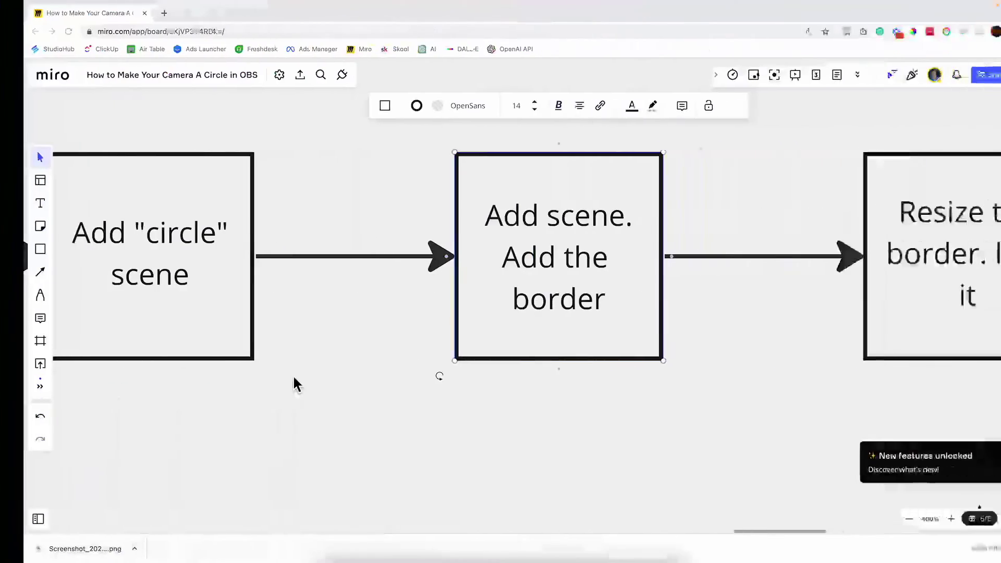
Lock both the circle and circle border sources in the "Circle + Border" scene
scroll(644, 152, right, 5)
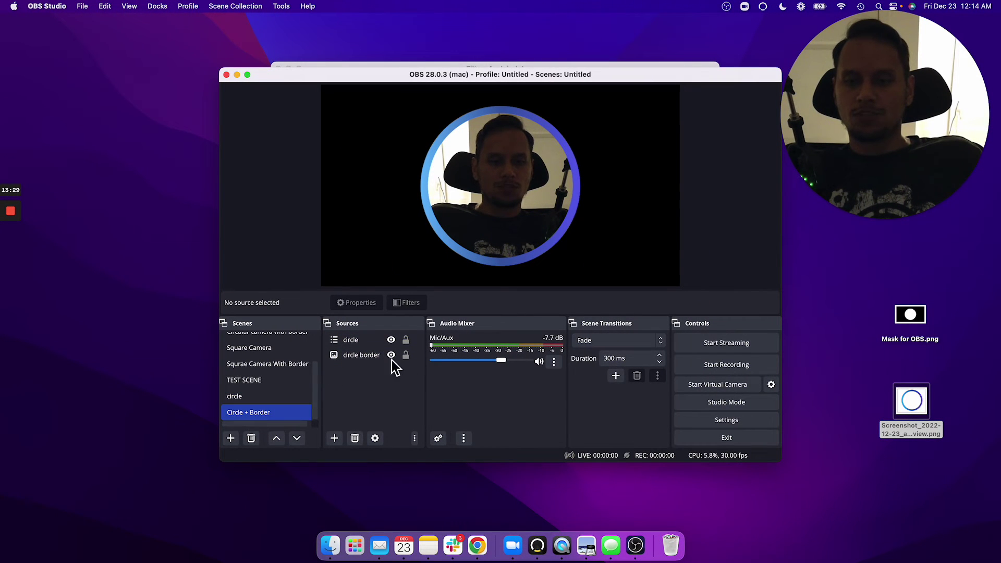
click(402, 343)
click(405, 340)
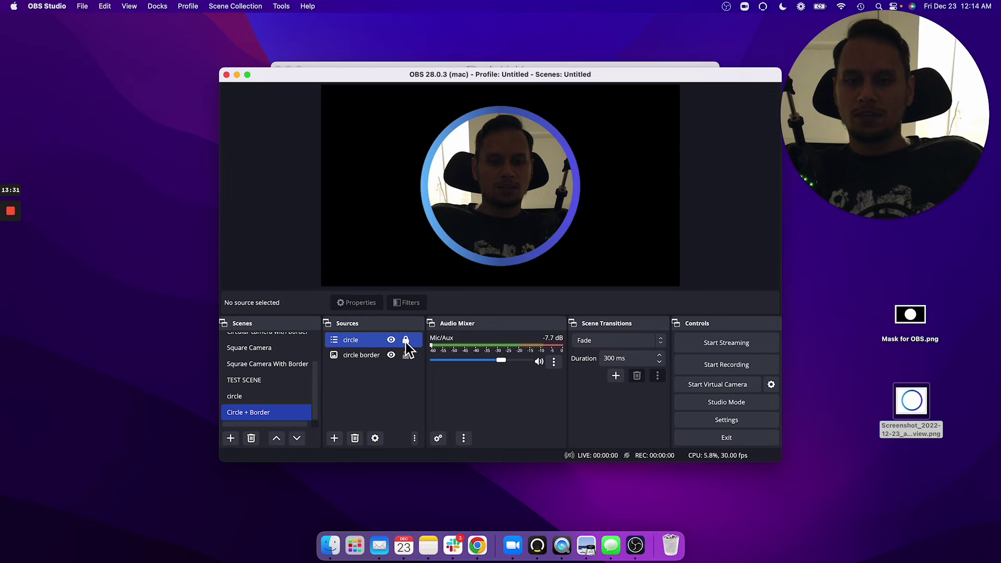
click(406, 353)
click(406, 355)
click(429, 208)
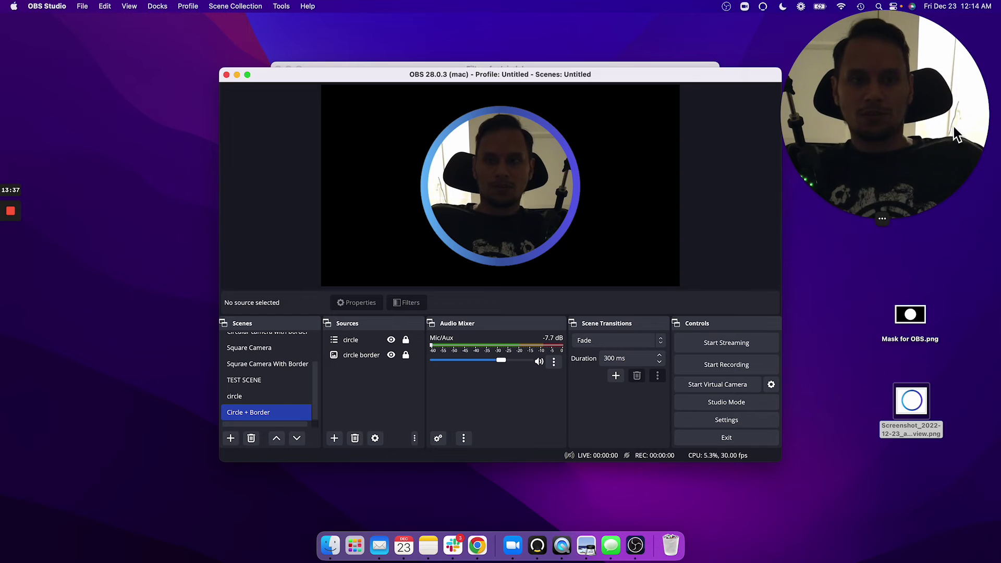
Check the next step on the Miro board and return to OBS to open TEST SCENE
click(859, 196)
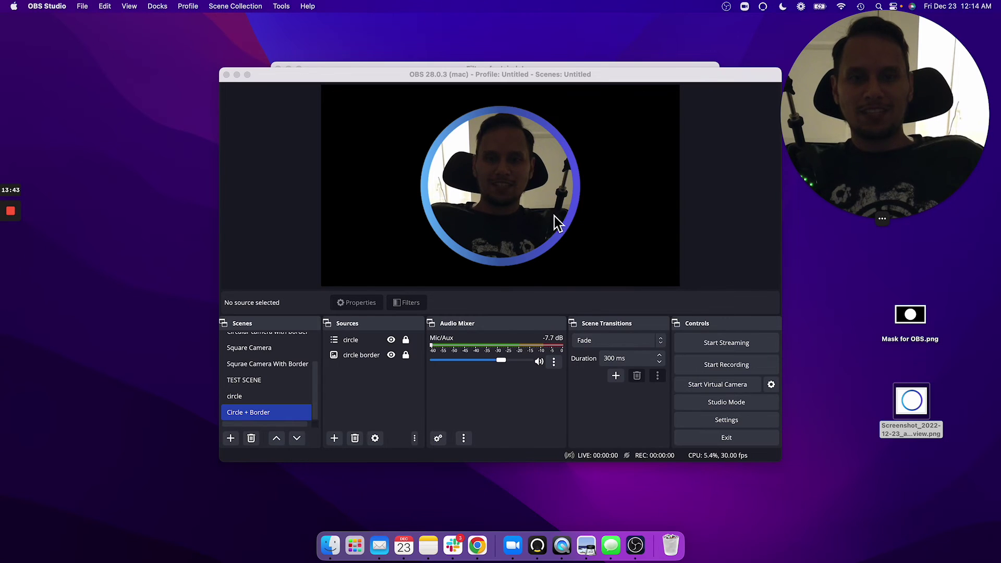
key(ctrl+Right)
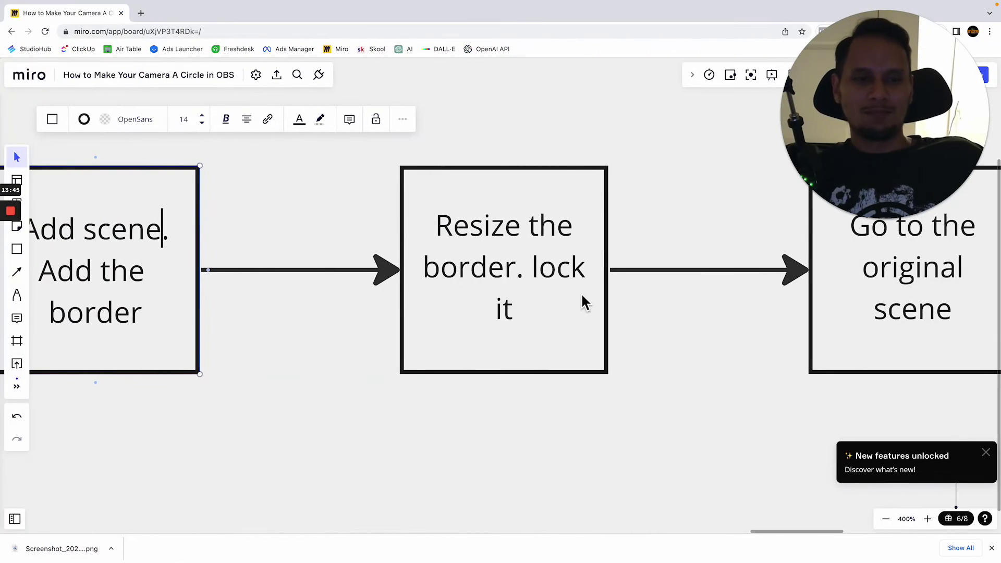
scroll(582, 302, right, 2)
scroll(454, 312, right, 10)
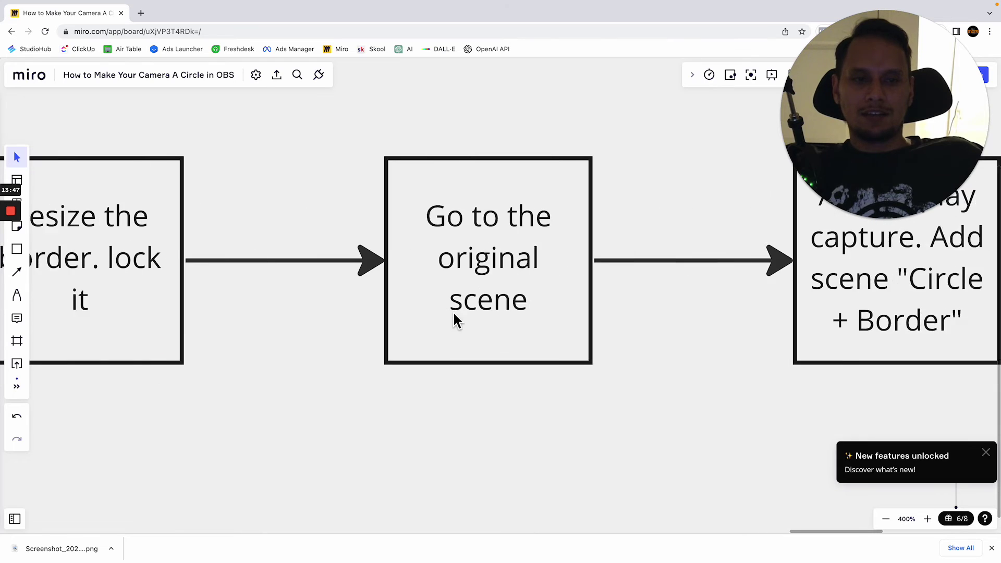
key(ctrl+Left)
scroll(252, 368, up, 5)
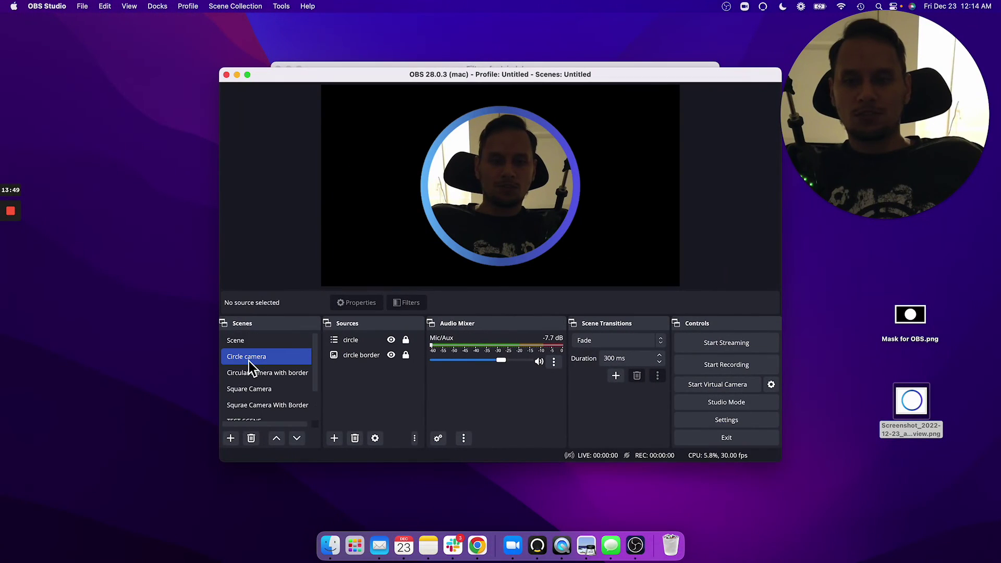
click(236, 344)
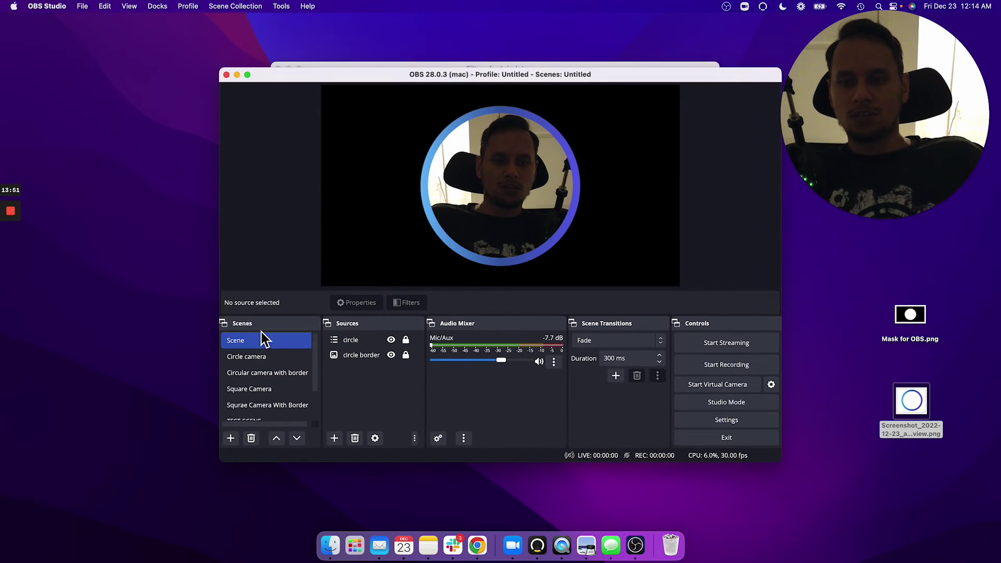
key(End)
click(243, 379)
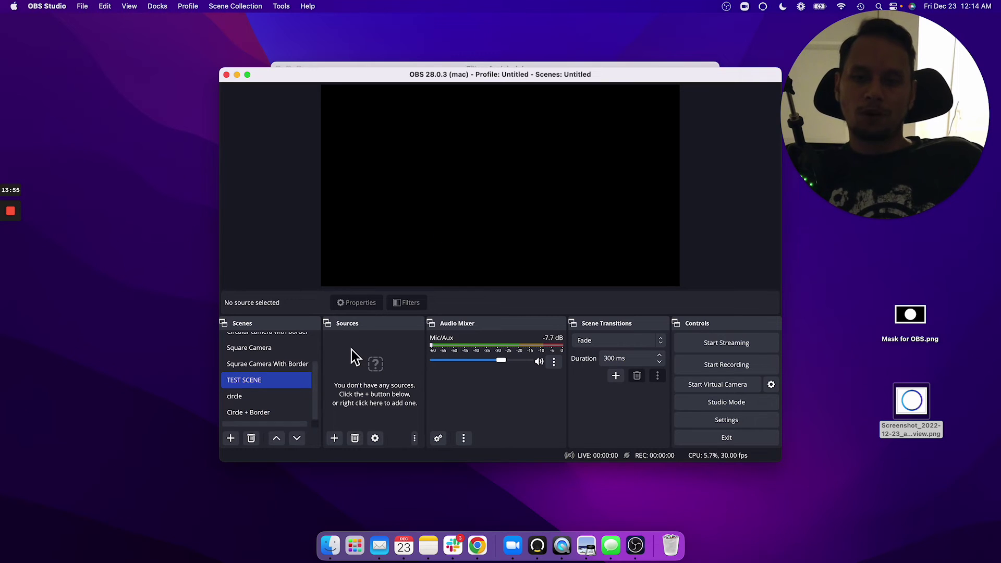
Add the existing "Circle + Border" scene as a source in TEST SCENE
click(334, 438)
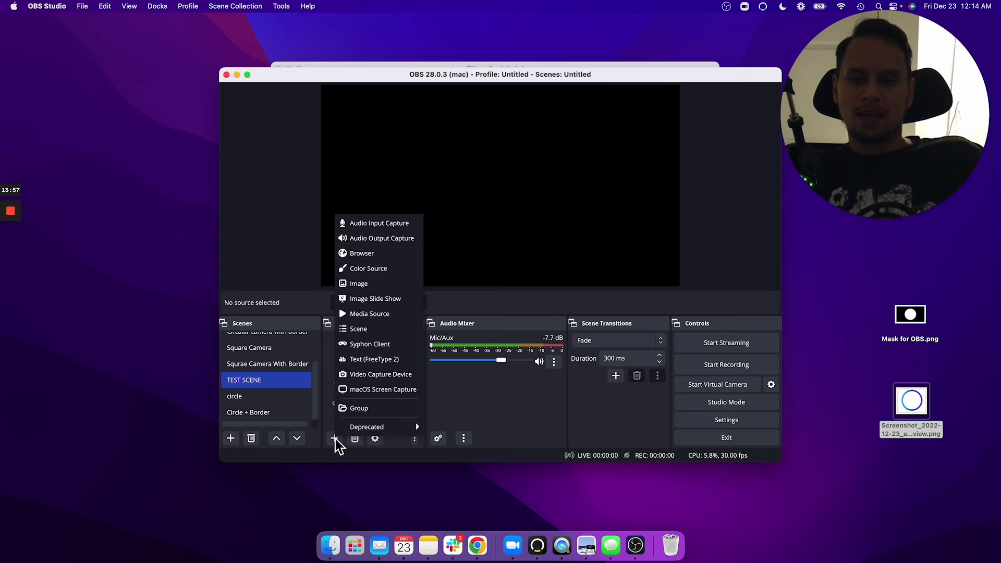
click(368, 329)
click(450, 270)
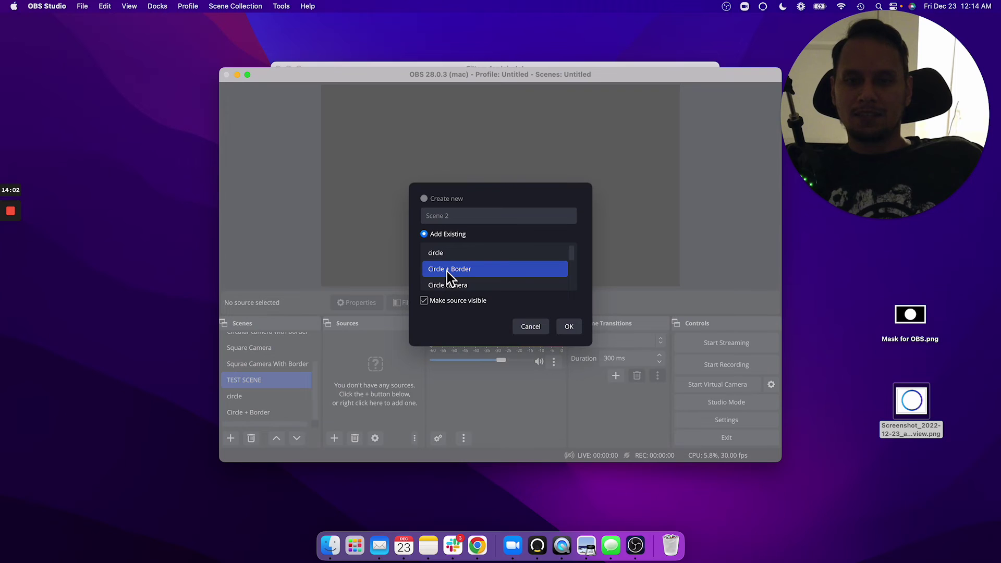
click(569, 327)
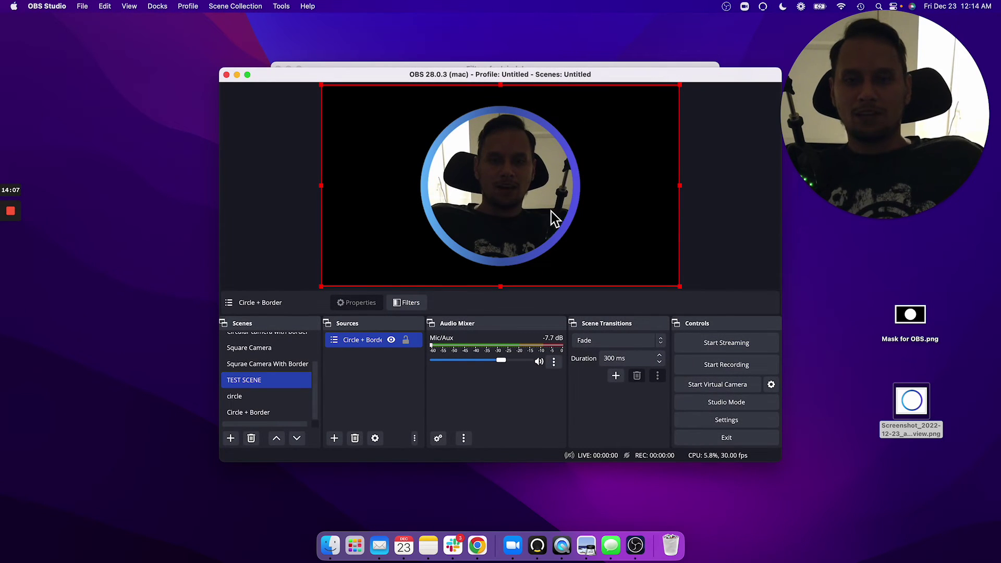
Remove the "Circle + Border" source from TEST SCENE and accept the removal
right_click(361, 350)
click(392, 177)
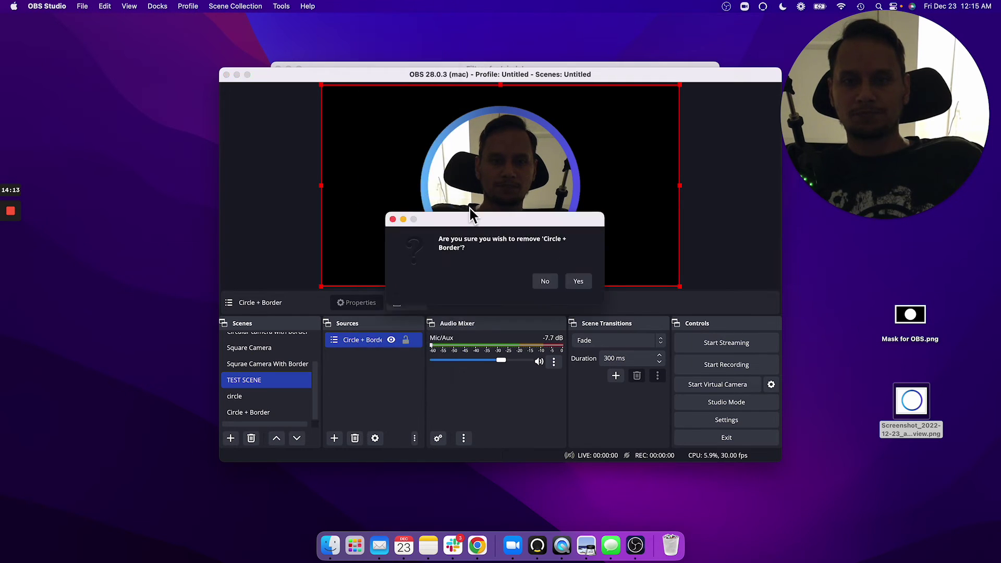
click(577, 280)
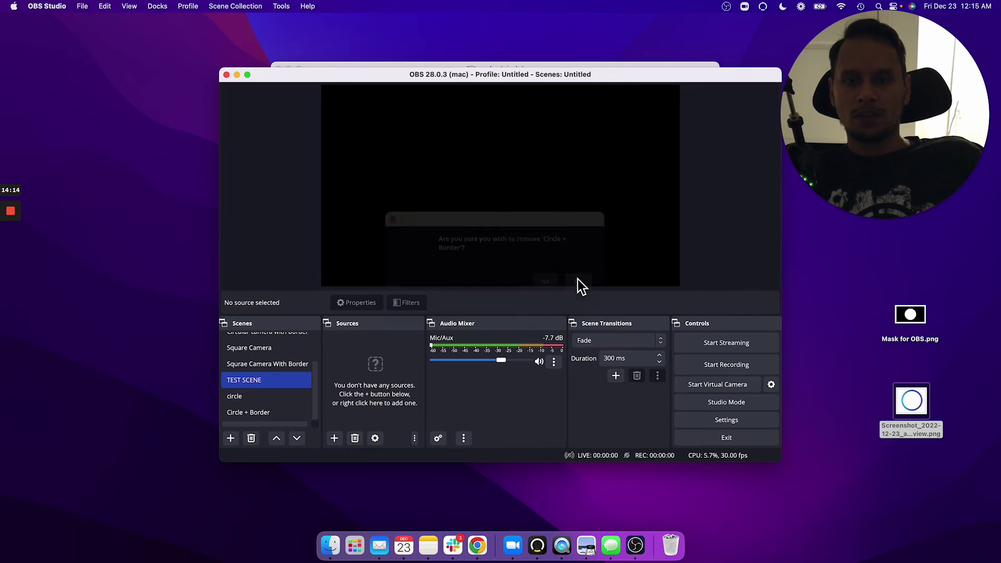
Add the existing borderless circle scene to TEST SCENE as a source and remove it again
click(334, 438)
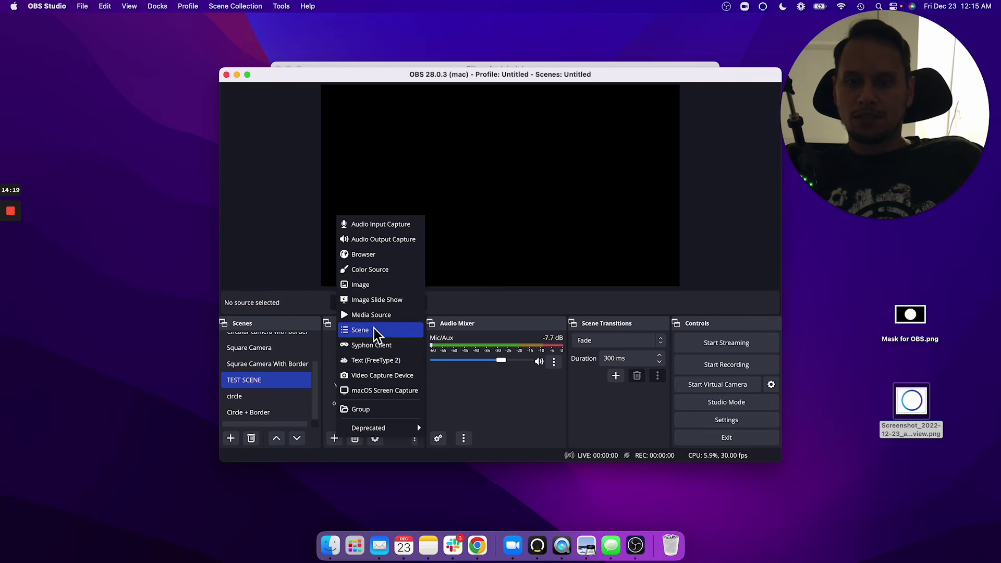
click(374, 330)
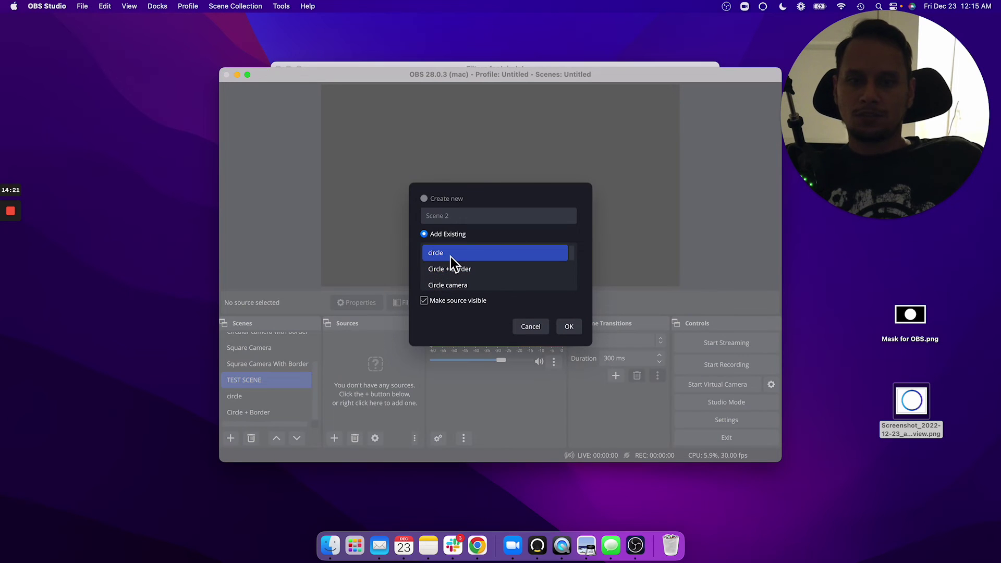
click(567, 328)
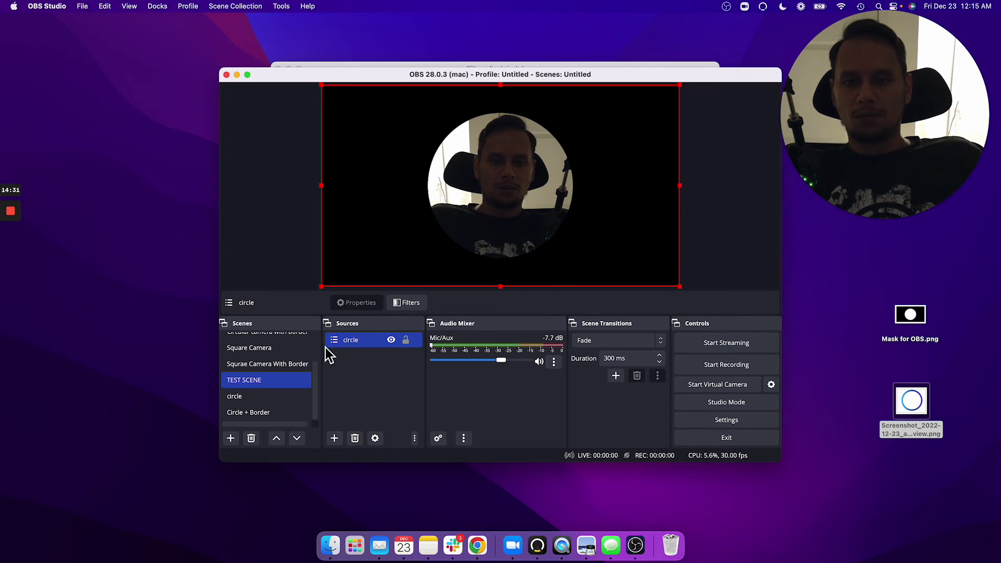
click(354, 438)
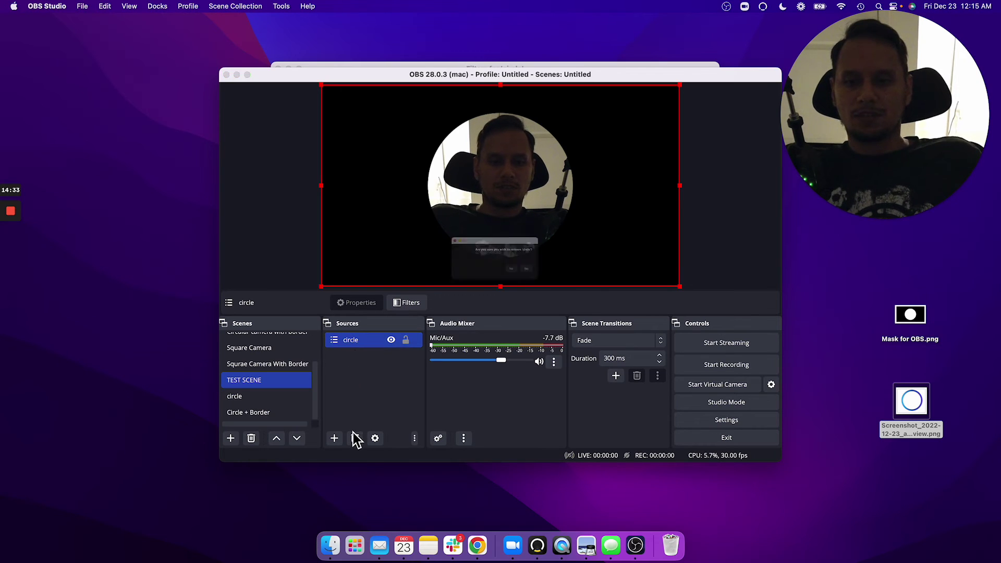
click(563, 282)
Insert the existing "Circle + Border" scene into the empty TEST SCENE as a source and deselect it
click(334, 438)
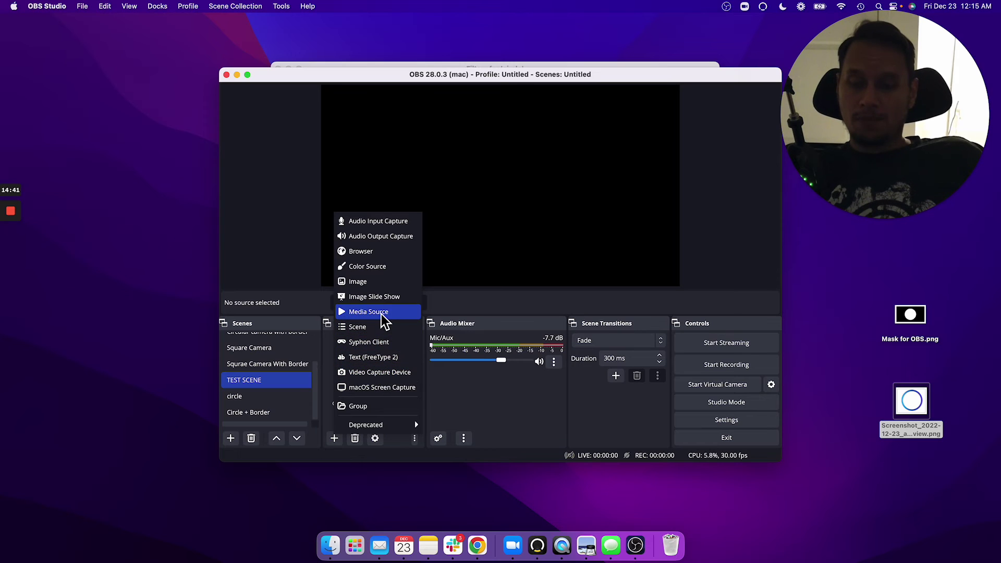
click(376, 327)
click(452, 269)
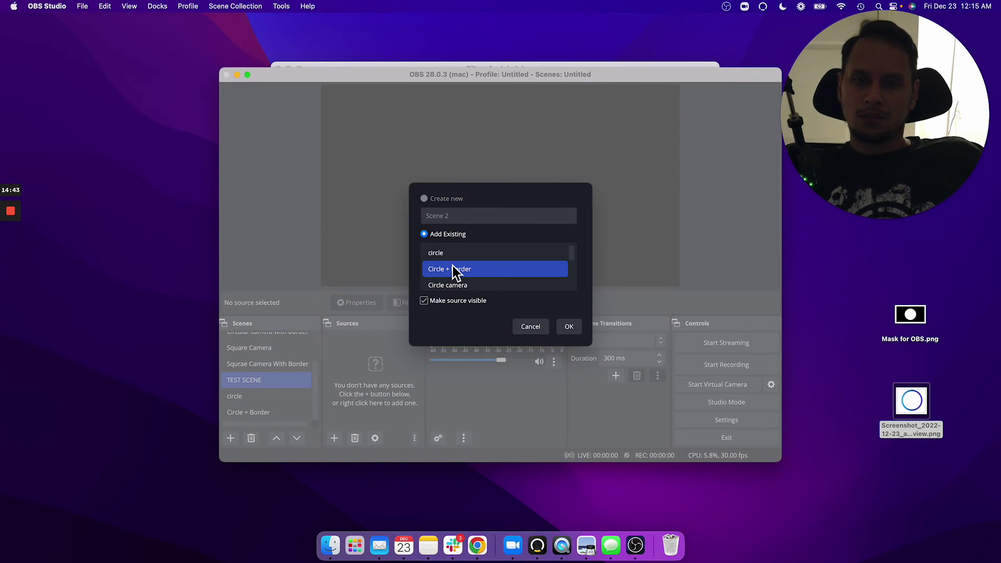
click(568, 327)
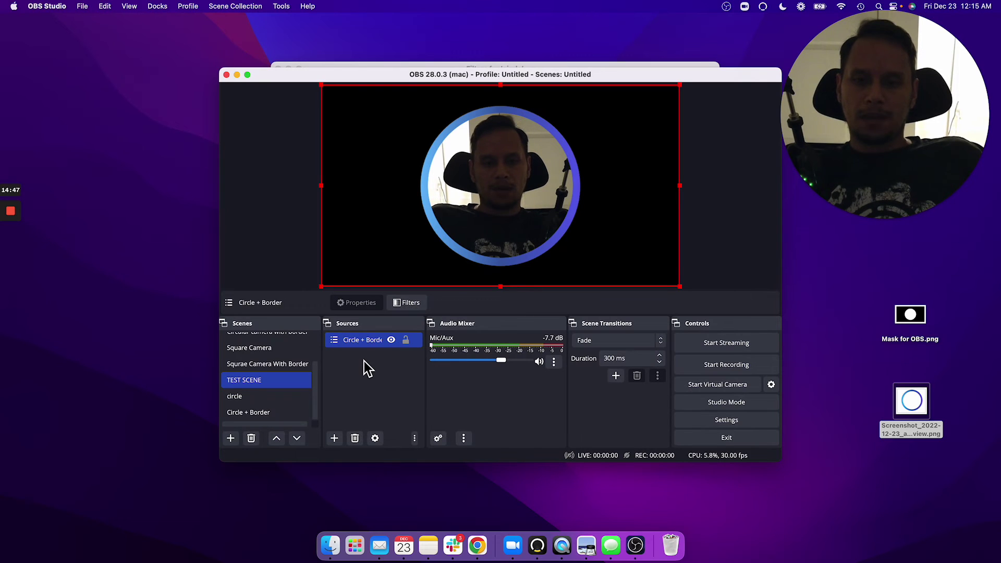
click(362, 364)
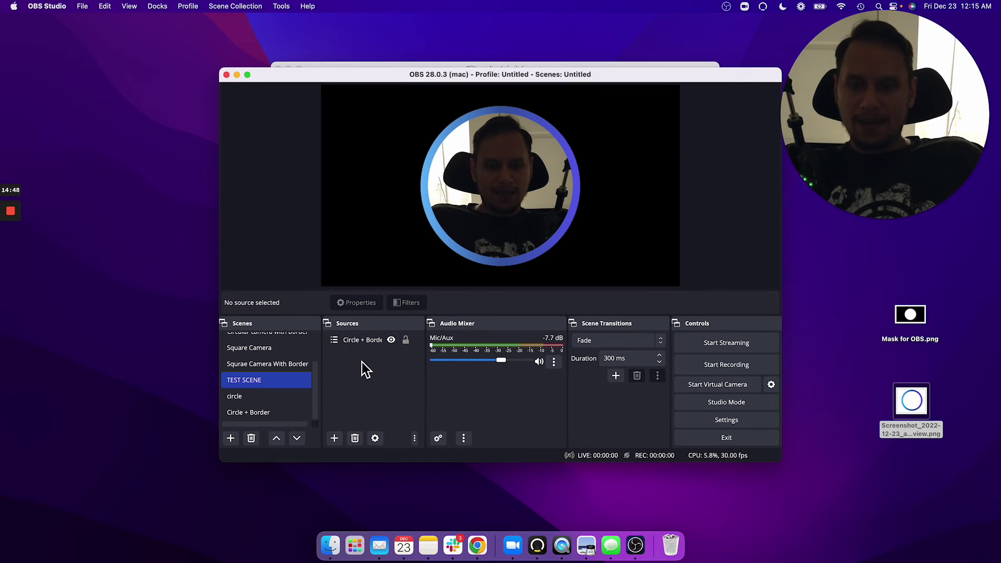
Add a new Audio Input Capture source to TEST SCENE, discarding unsaved changes to its properties
click(333, 439)
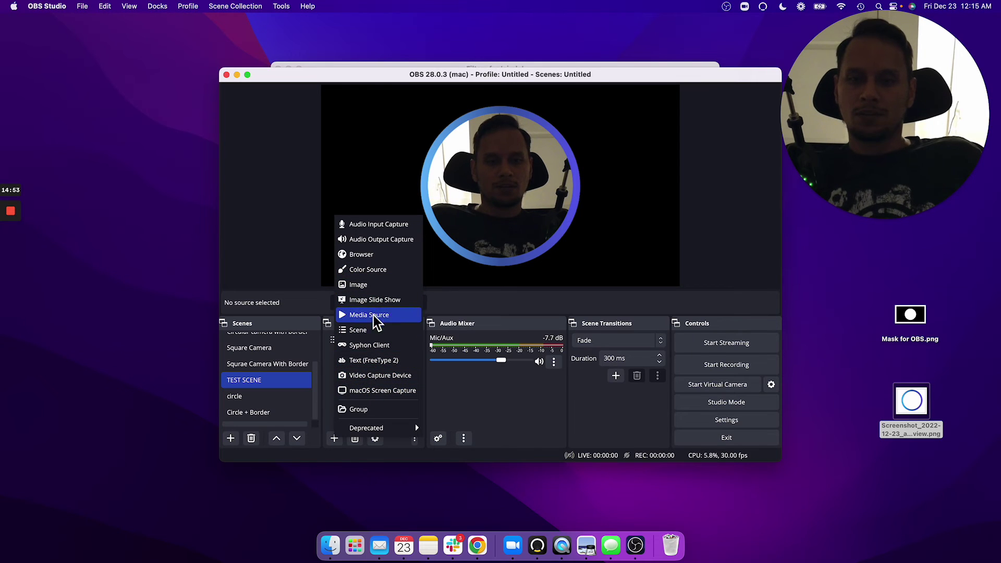
click(377, 224)
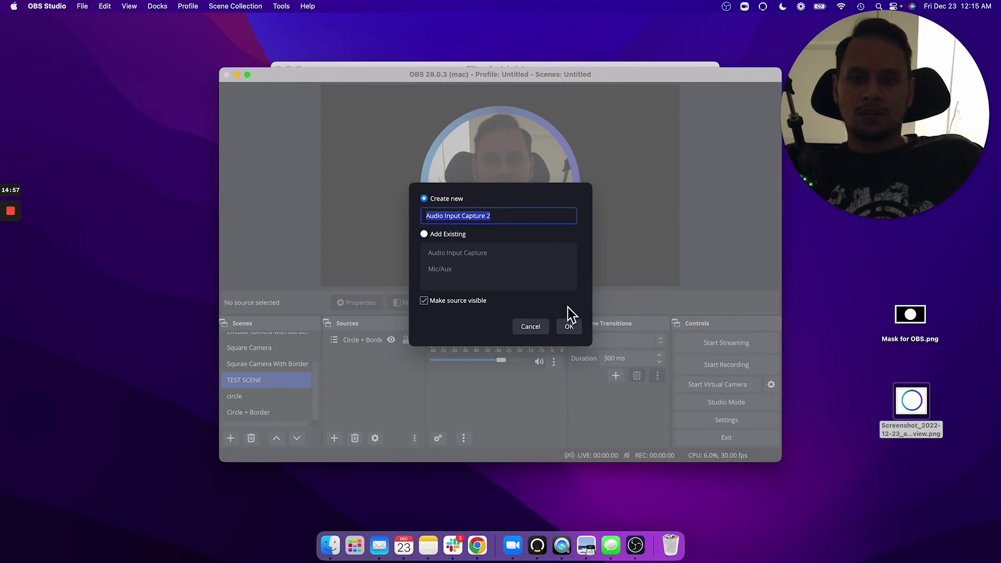
click(568, 326)
click(555, 323)
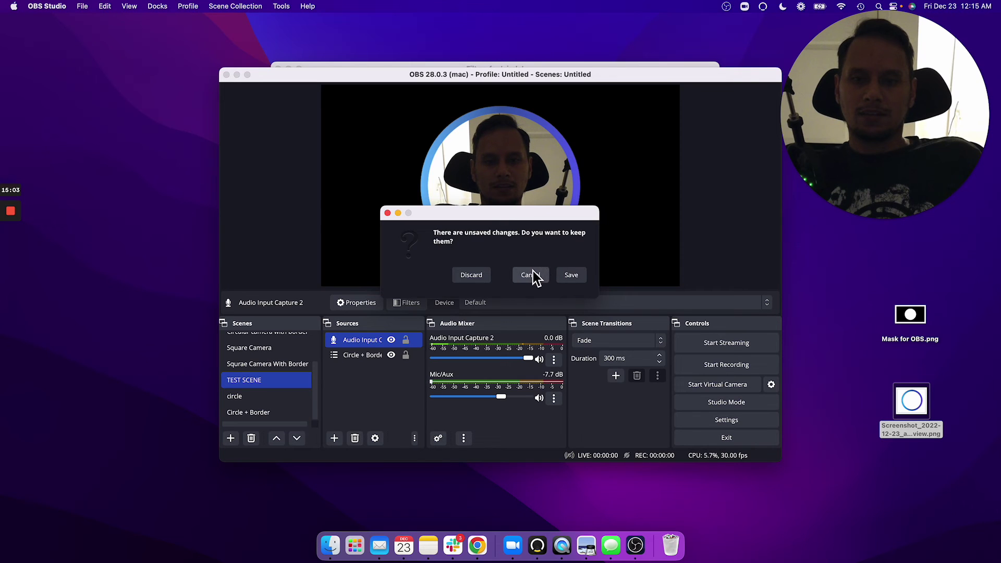
click(476, 276)
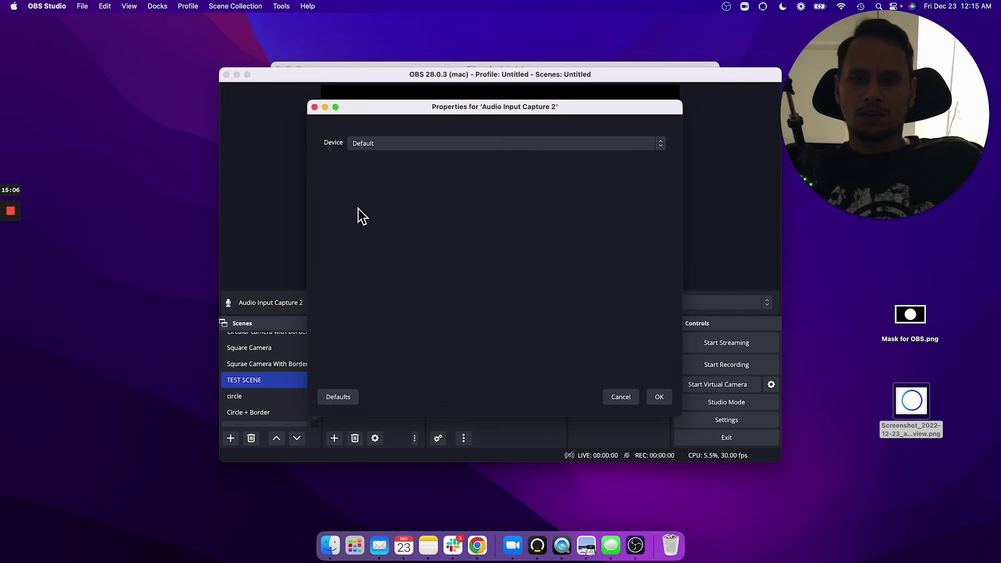
Try MacBook Pro Microphone and Shure MV7 as the audio input capture's device, and cancel the properties
click(399, 144)
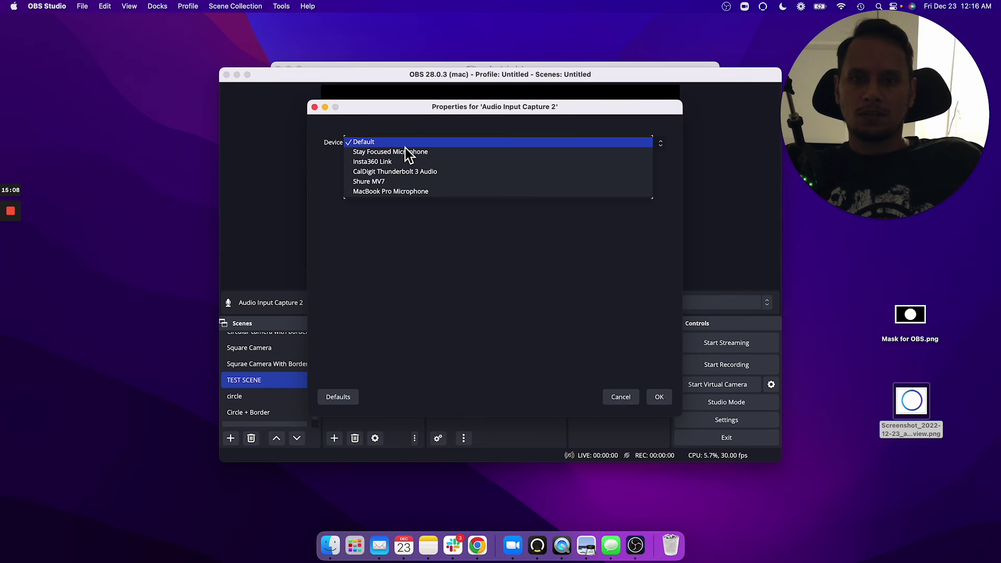
click(396, 196)
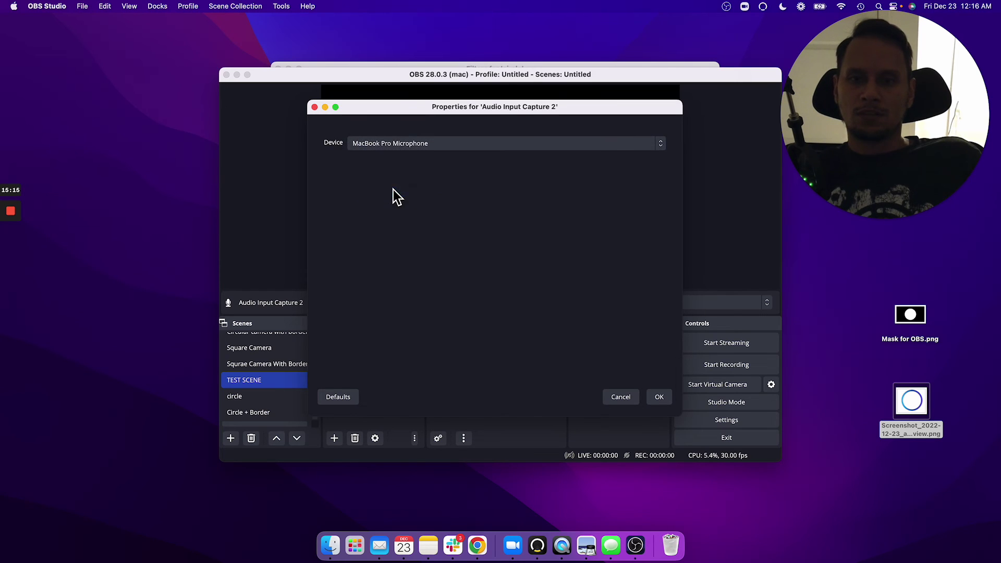
click(387, 146)
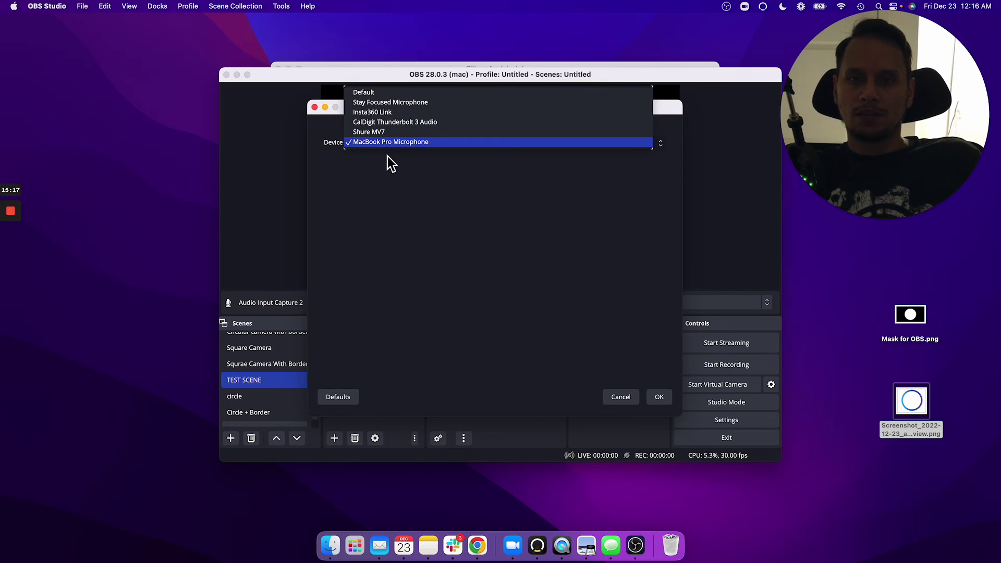
click(384, 133)
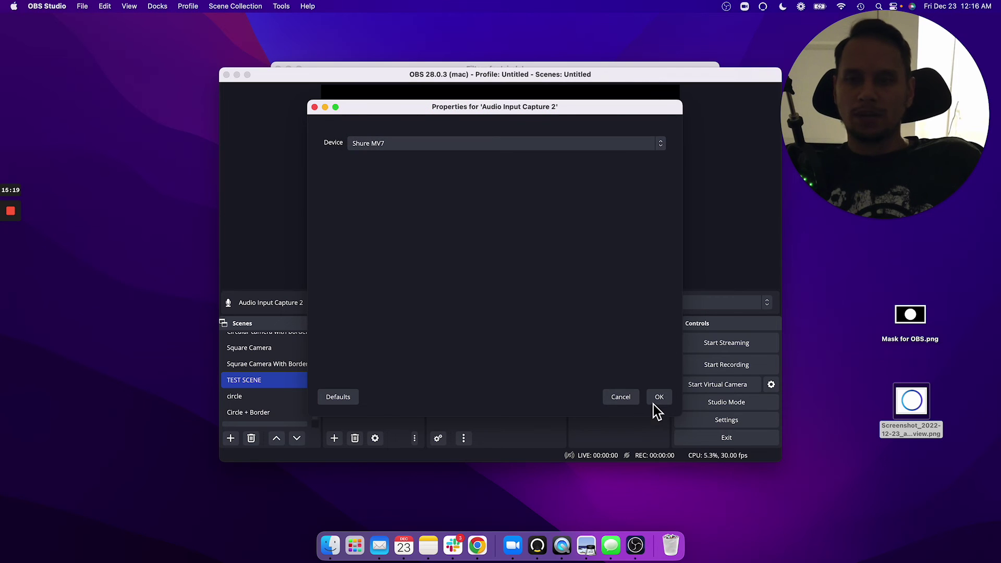
click(634, 400)
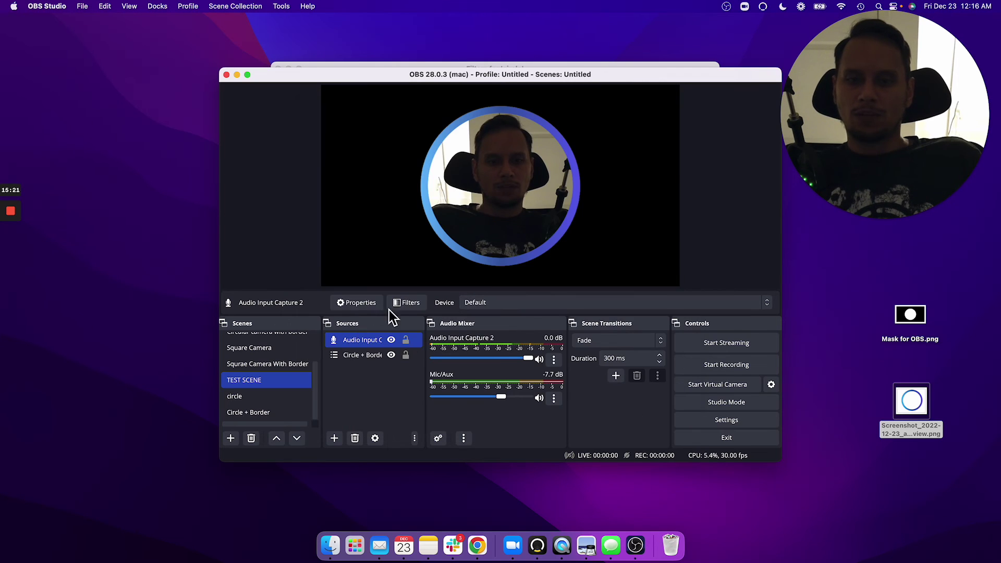
Add a new macOS Screen Capture source to TEST SCENE, accepting Display Capture of the LG HDR 4K display with the cursor shown
mouse_move(940, 190)
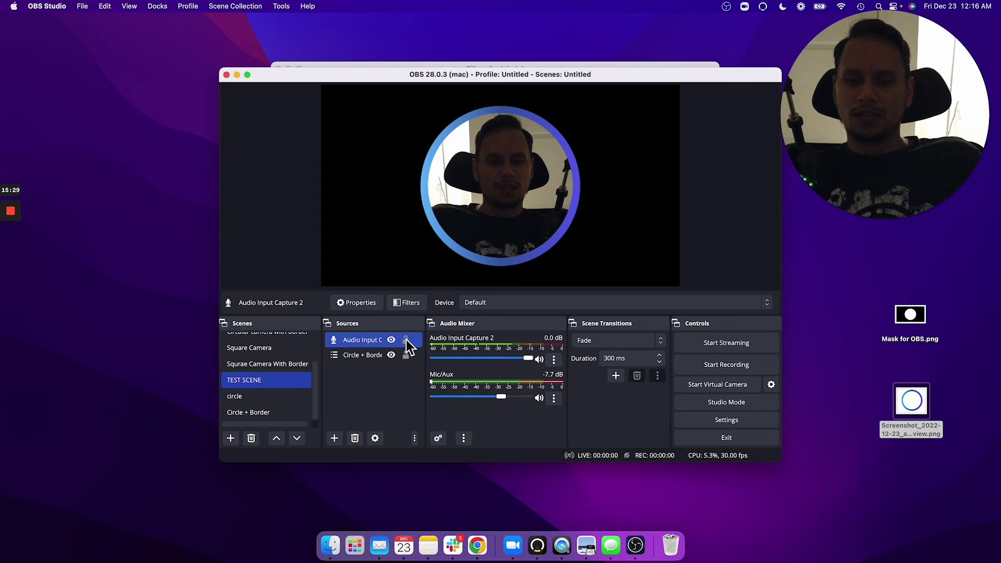
right_click(359, 367)
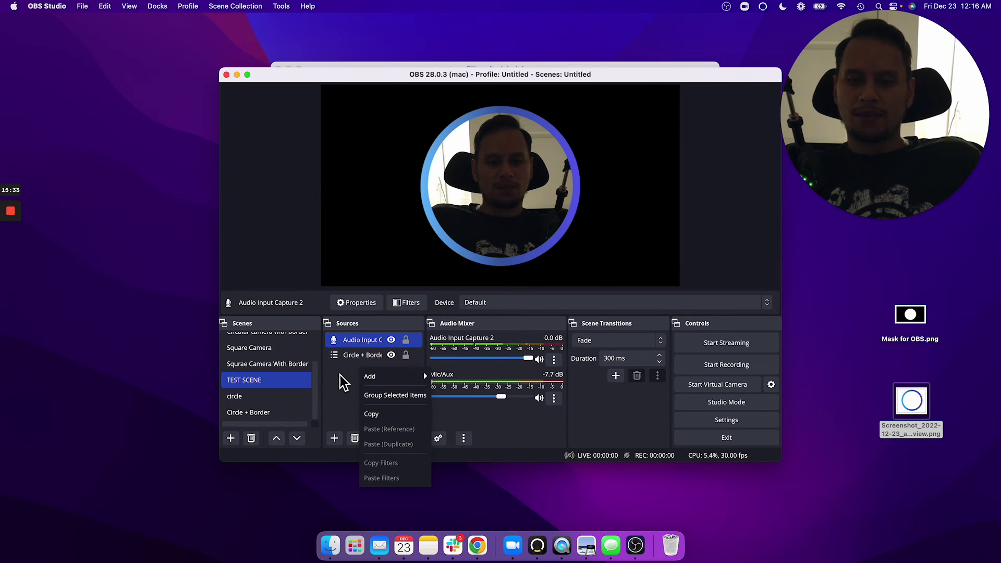
mouse_move(402, 377)
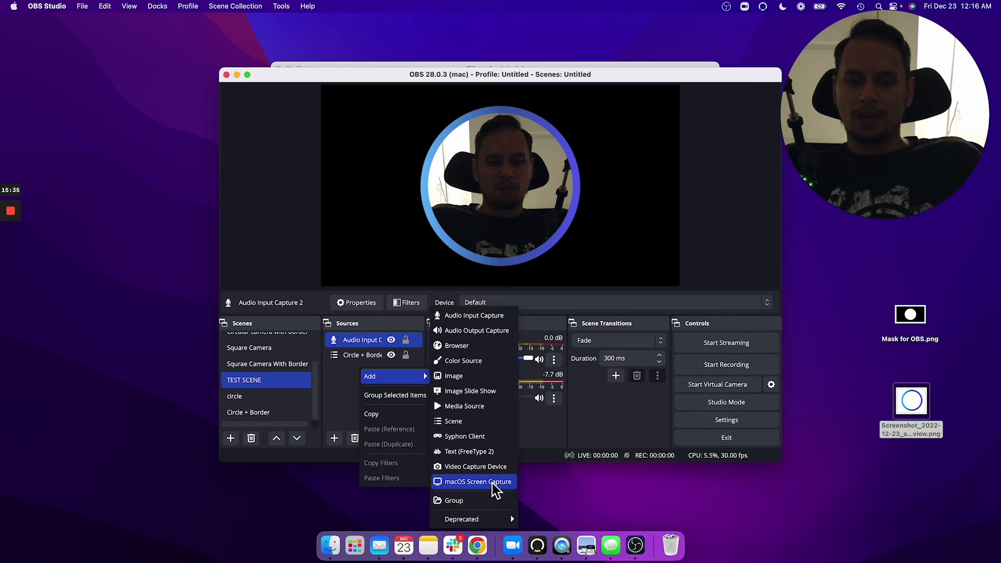
click(475, 482)
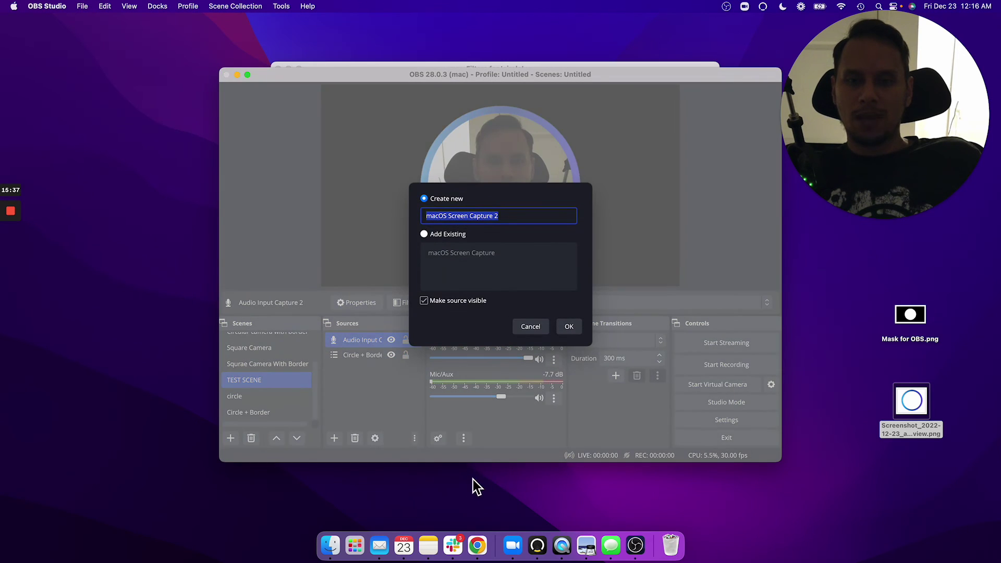
click(568, 326)
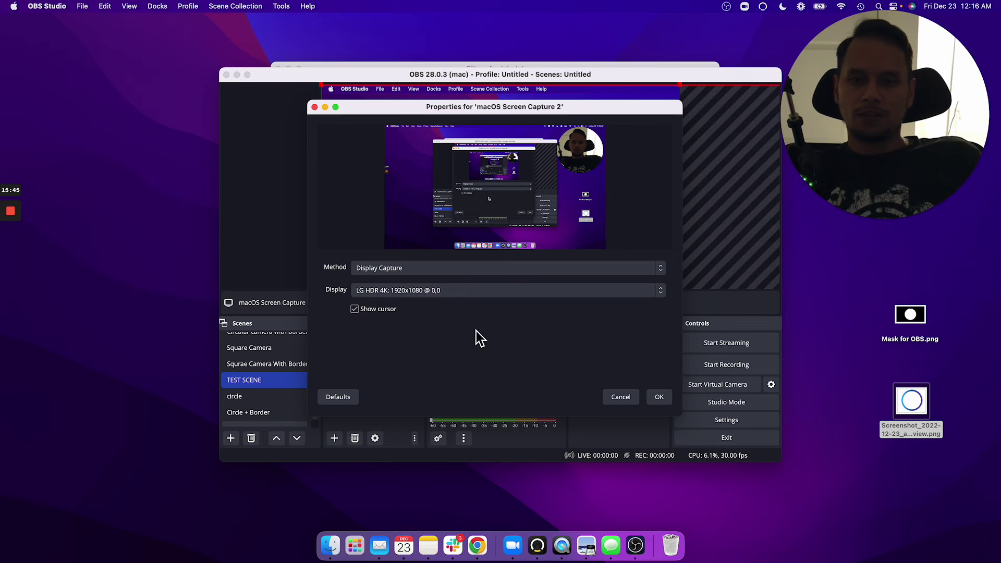
click(659, 397)
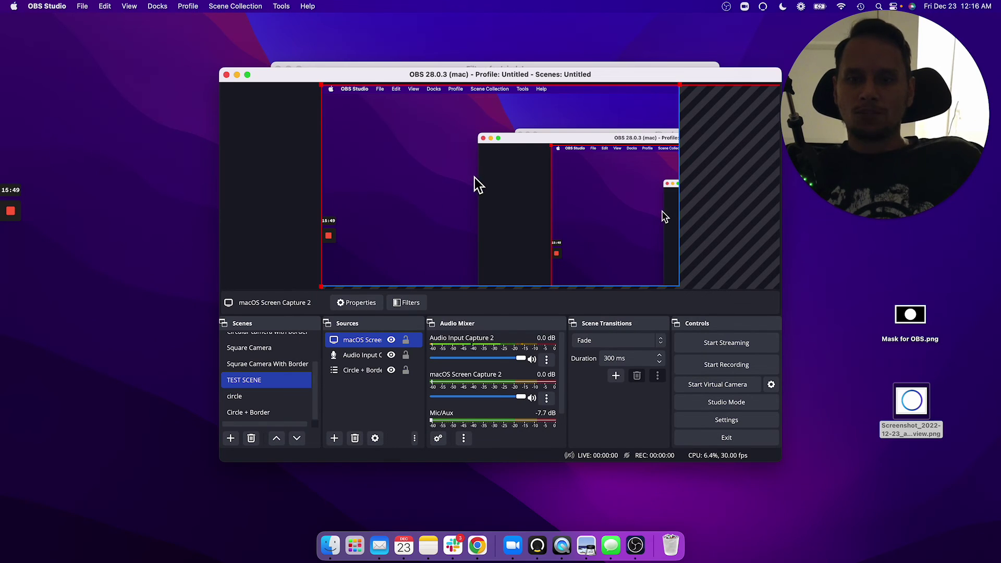
Fit the macOS Screen Capture source to the screen so it fills the TEST SCENE canvas
right_click(423, 229)
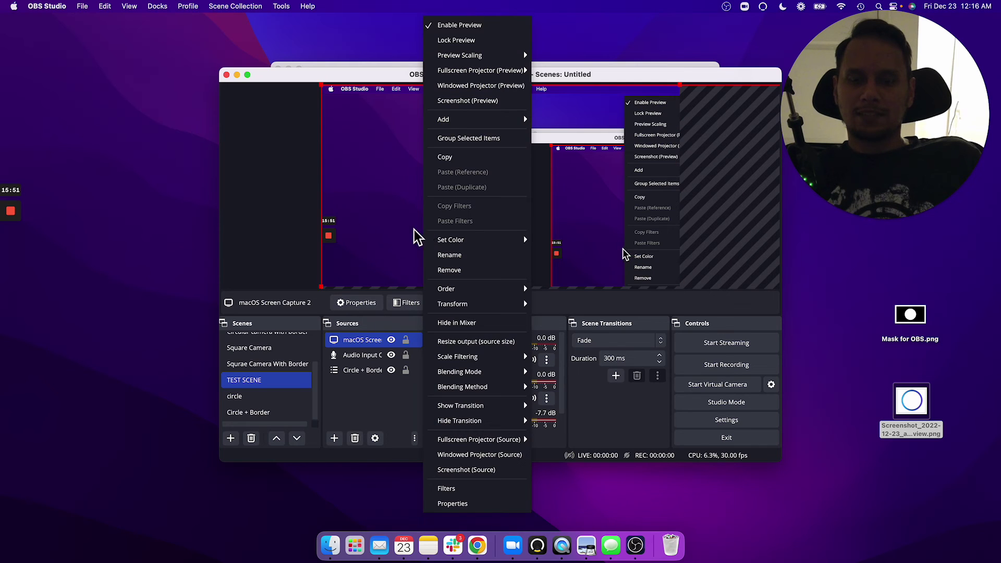
click(395, 225)
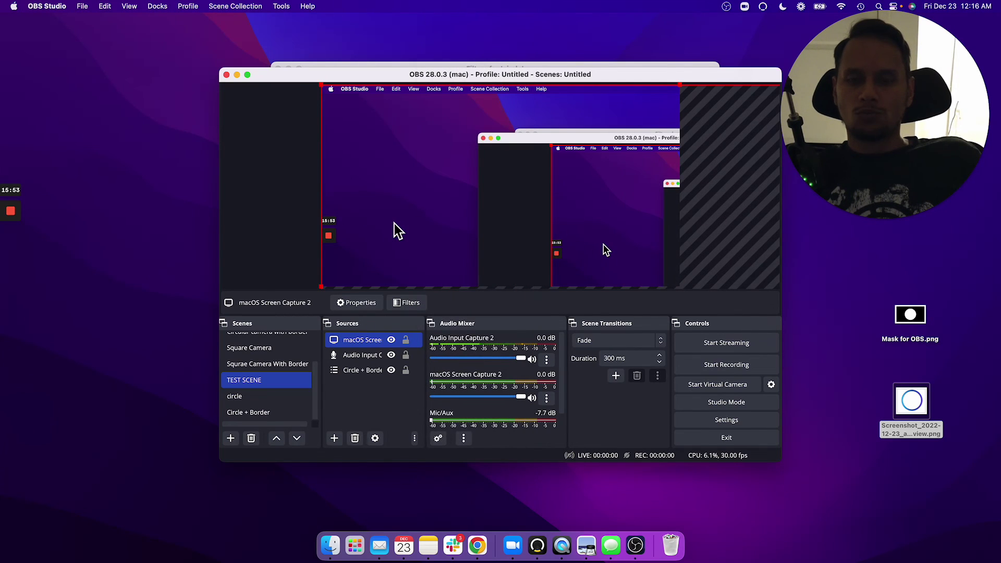
right_click(394, 223)
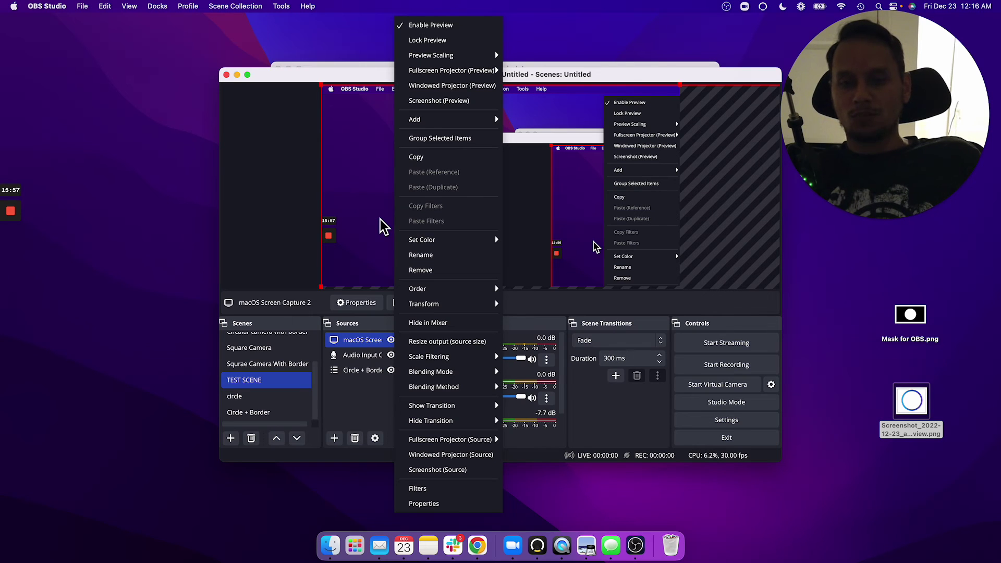
mouse_move(426, 441)
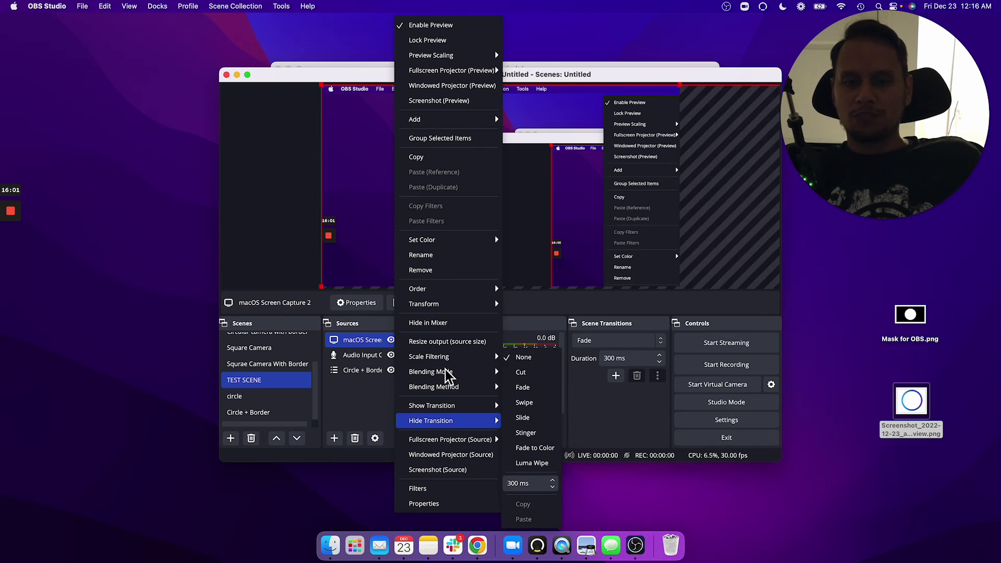
mouse_move(440, 307)
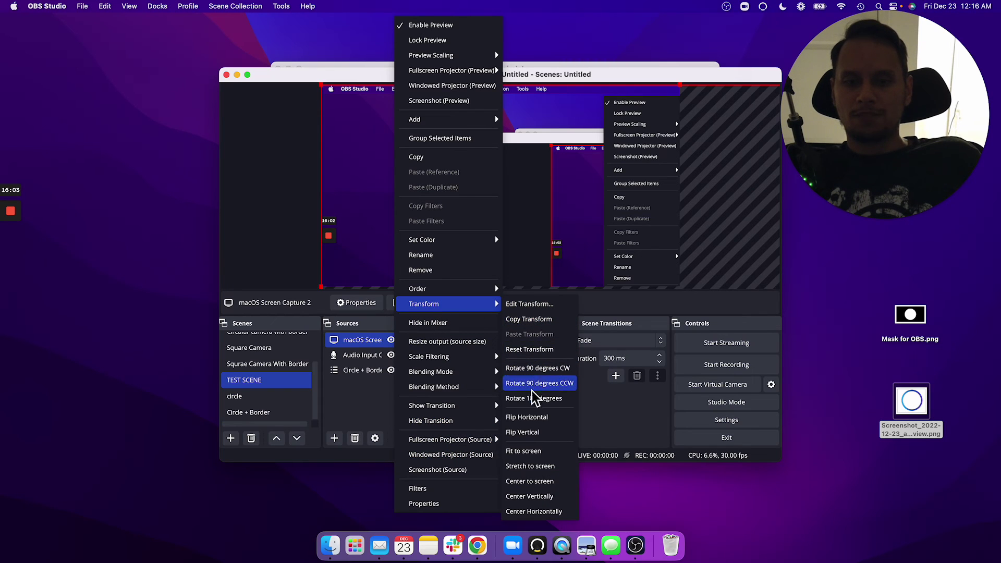
click(527, 452)
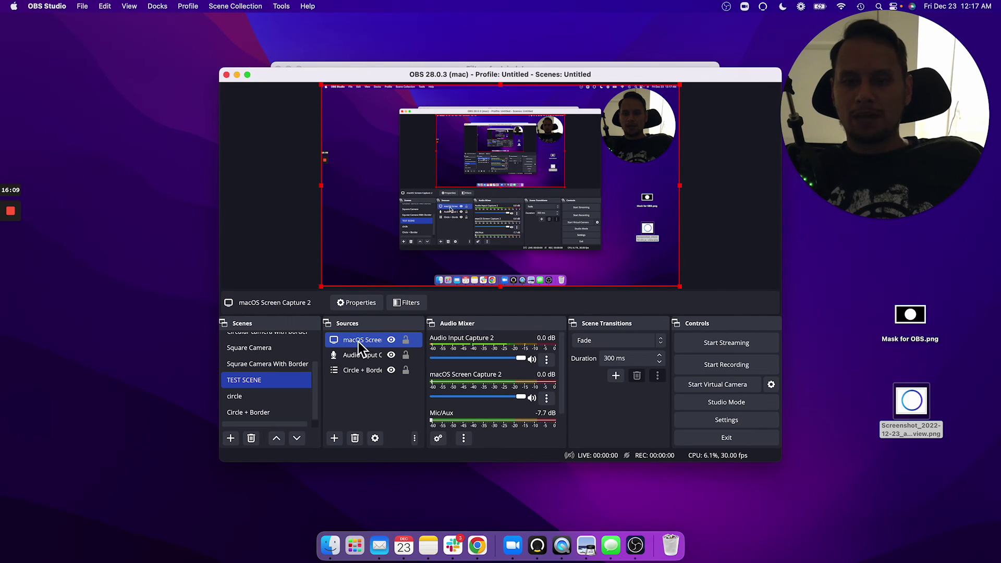
Move the macOS Screen Capture source to the end of the source order, beneath "Circle + Border", and lock it
drag(369, 346, 362, 382)
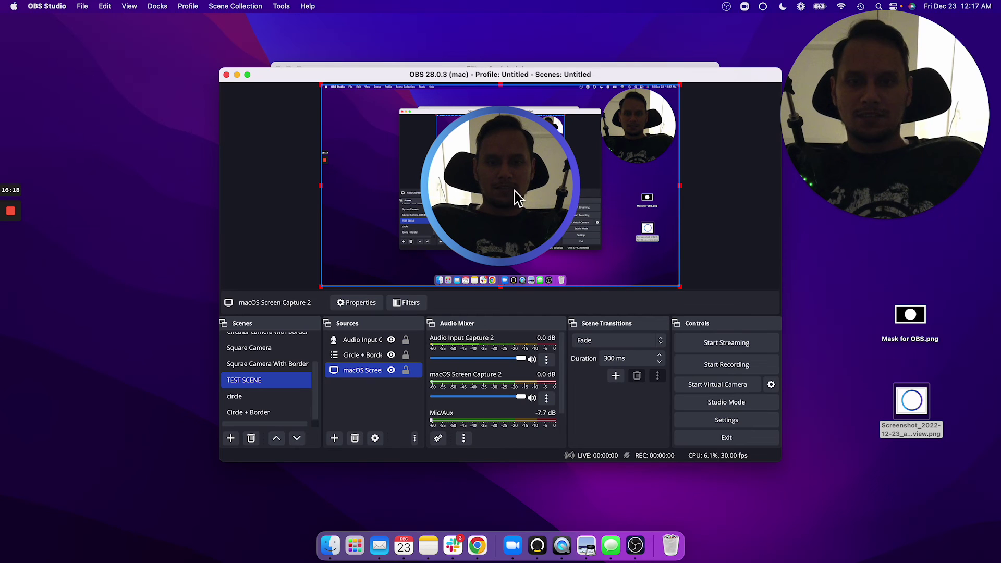
mouse_move(523, 162)
mouse_down()
mouse_move(505, 161)
mouse_move(508, 171)
mouse_move(506, 162)
mouse_up()
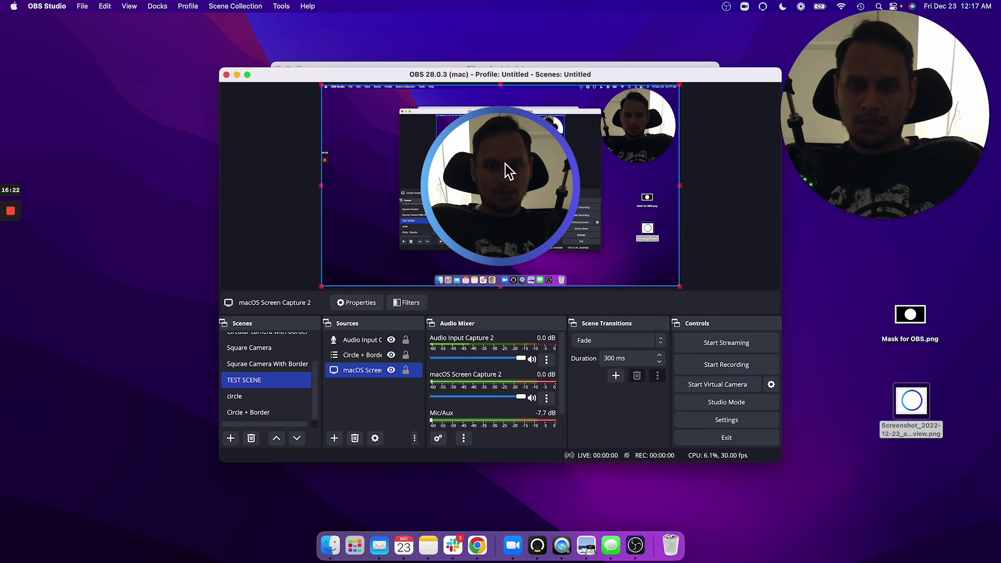
click(406, 369)
Shrink the "Circle + Border" source to about half size, place it in the canvas's lower-left corner, and lock it
super+click(359, 357)
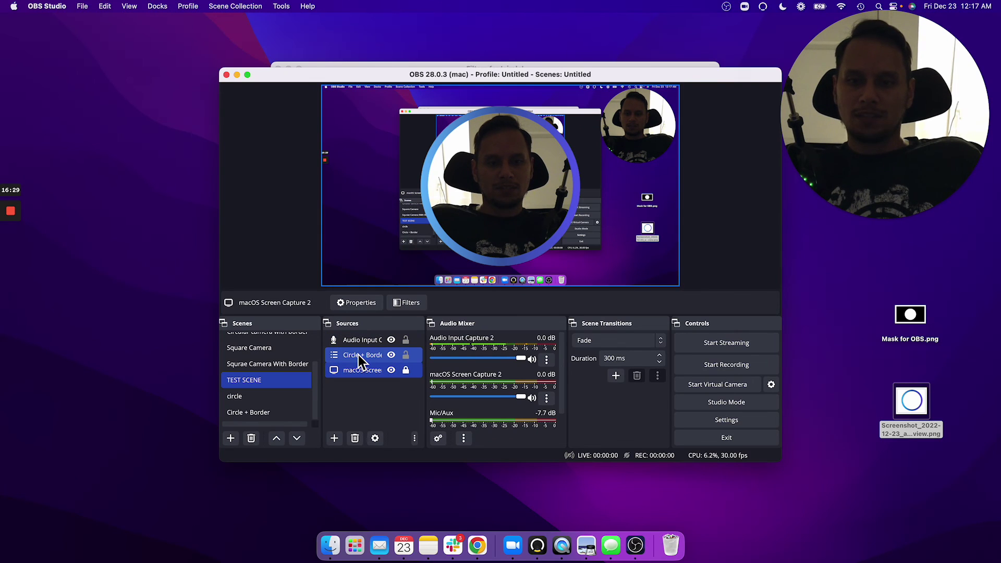
click(359, 356)
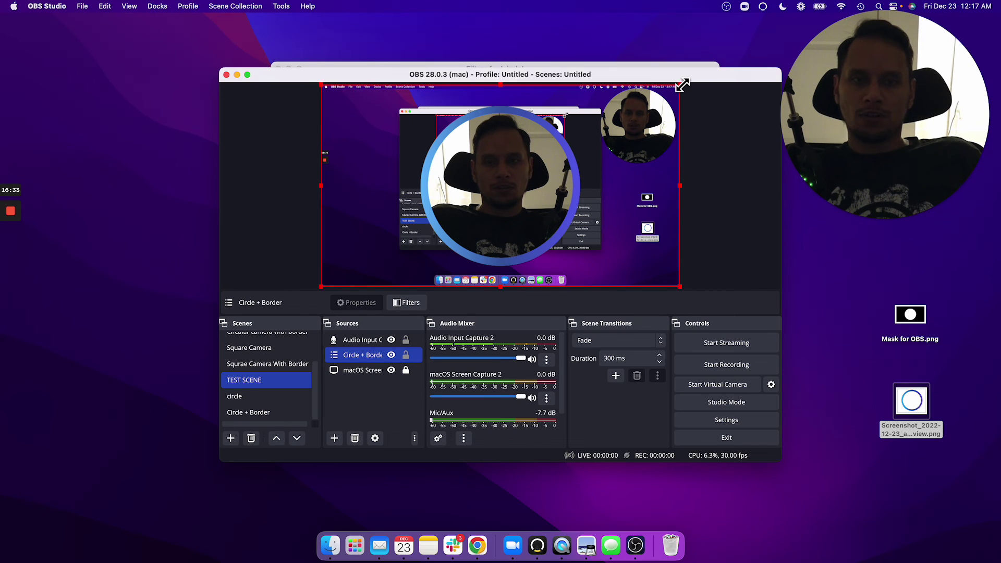
drag(679, 85, 424, 240)
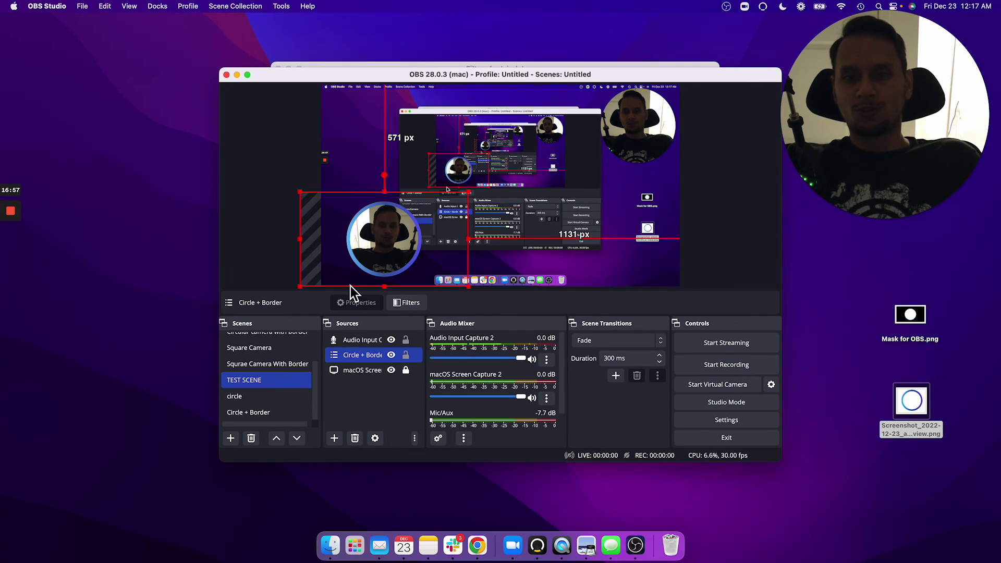
click(405, 355)
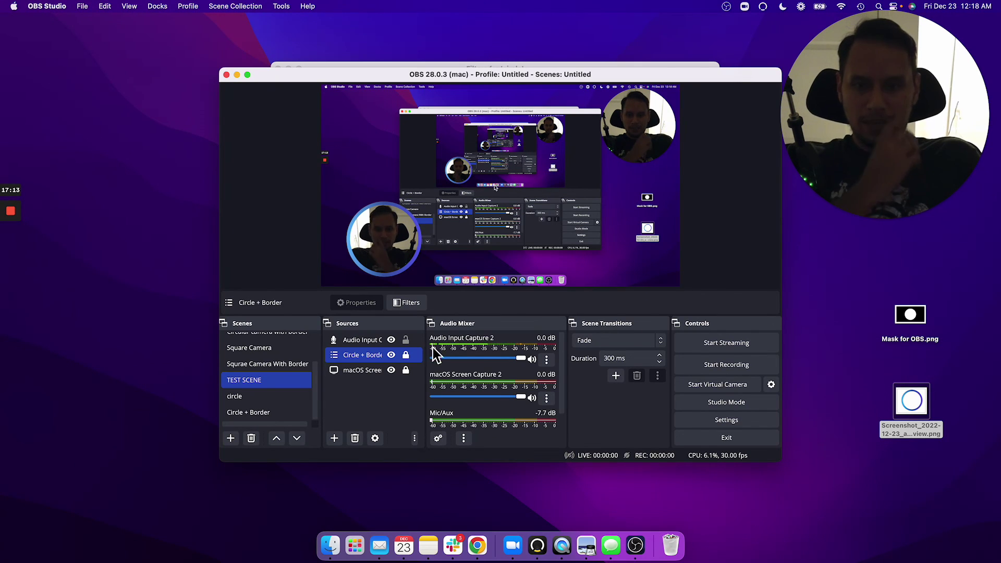
Select the screen capture source, switch to System Settings to check which apps have Screen Recording permission under Privacy & Security, and close the settings
super+click(359, 370)
click(358, 371)
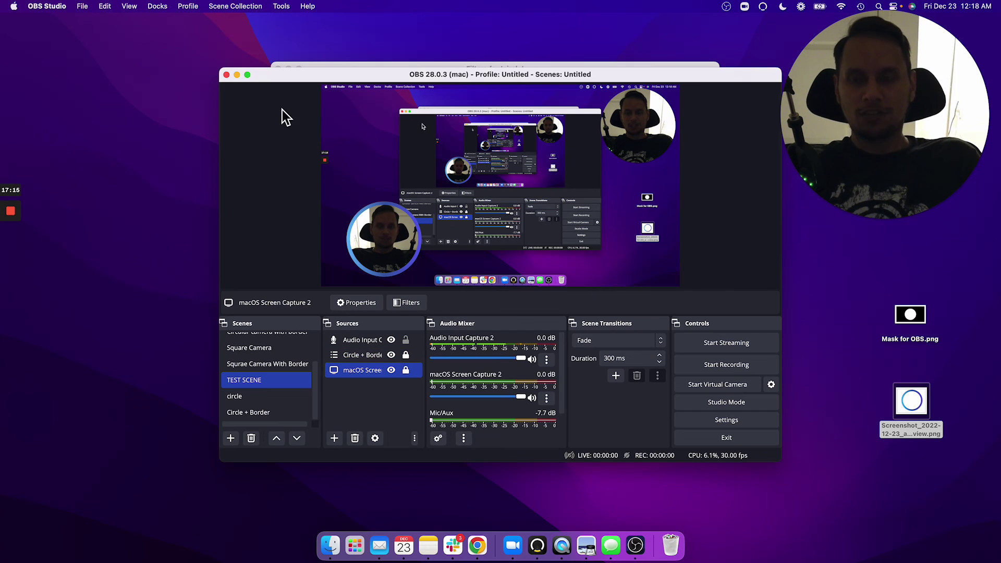
click(13, 6)
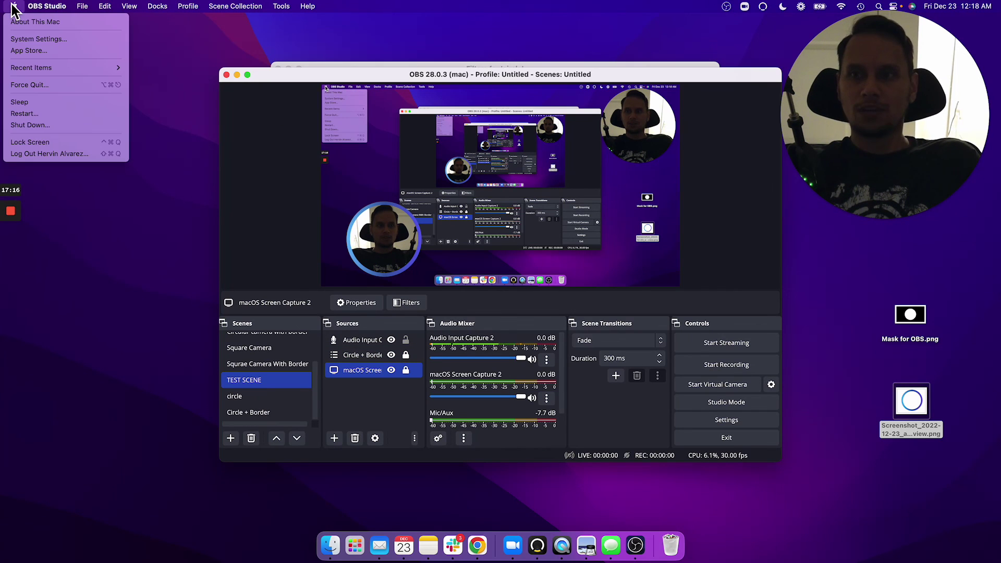
click(27, 39)
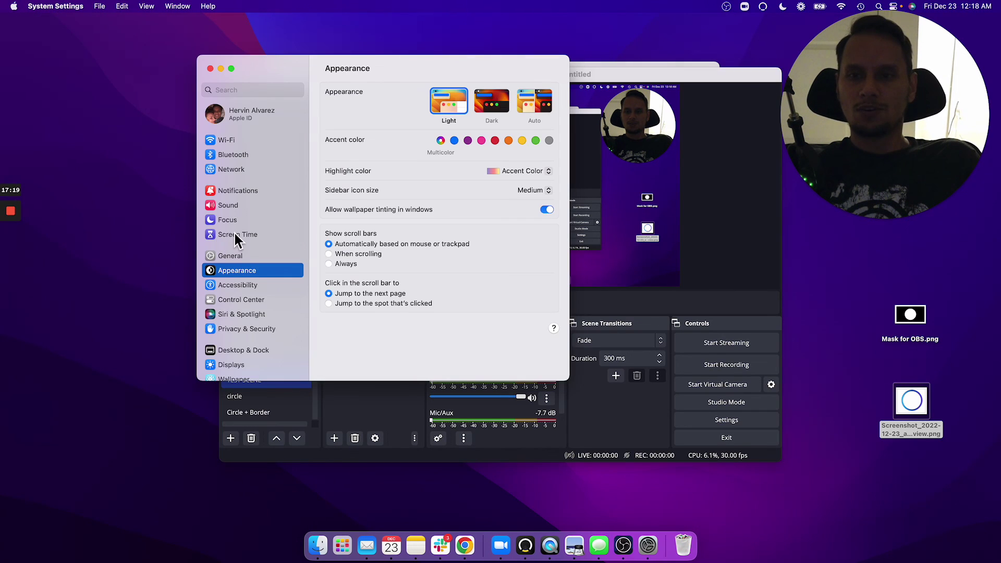
scroll(234, 270, down, 3)
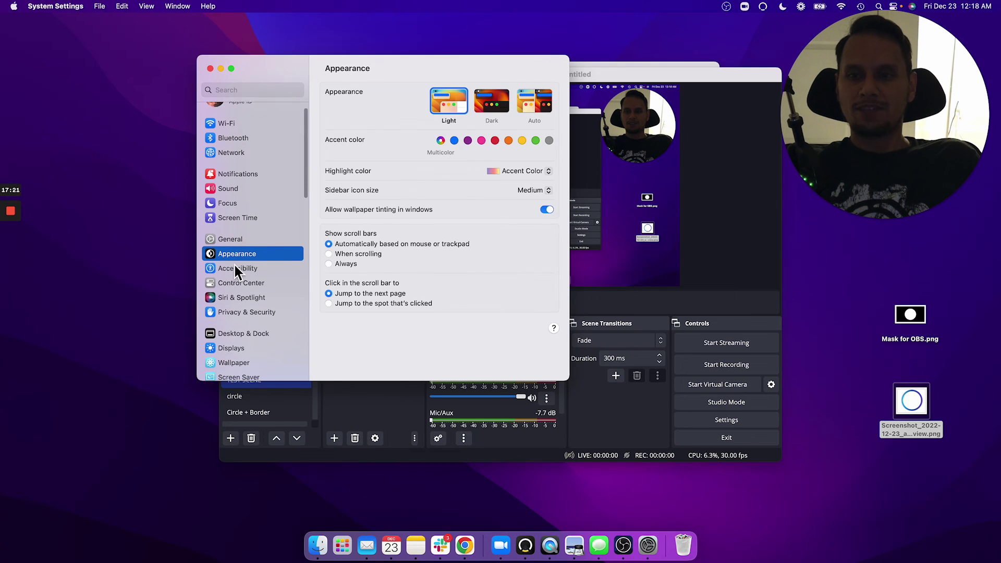
click(236, 290)
scroll(340, 281, down, 5)
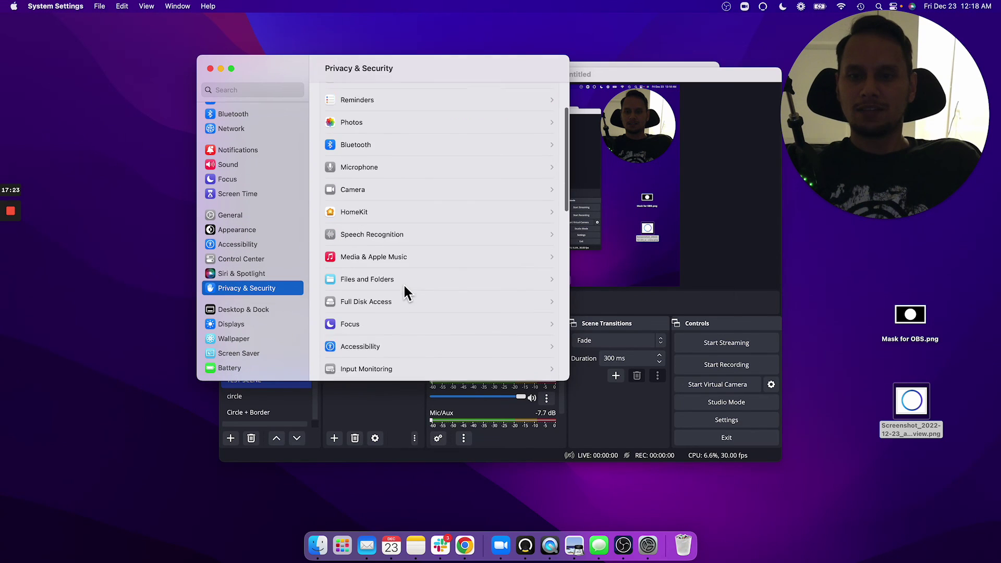
click(358, 316)
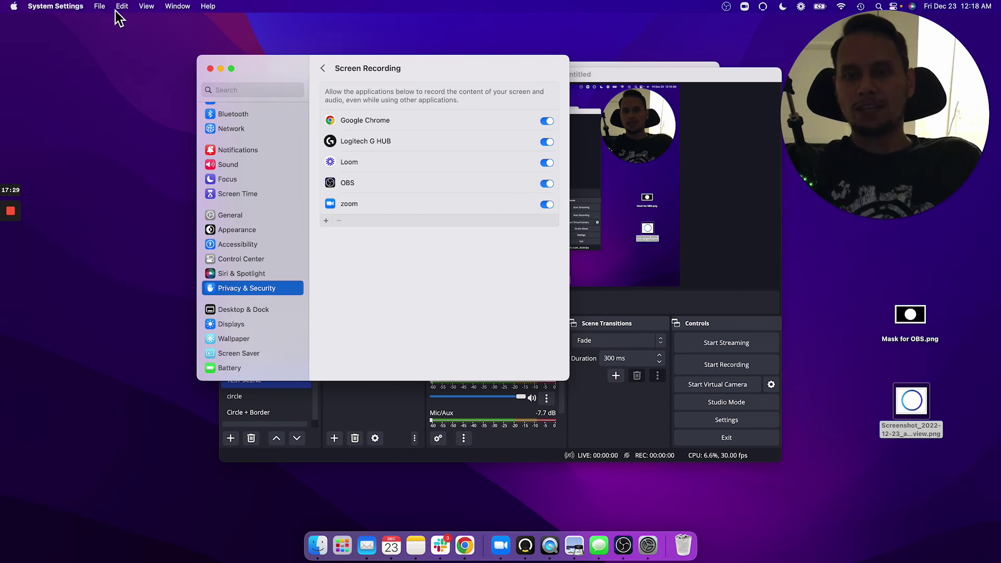
click(210, 68)
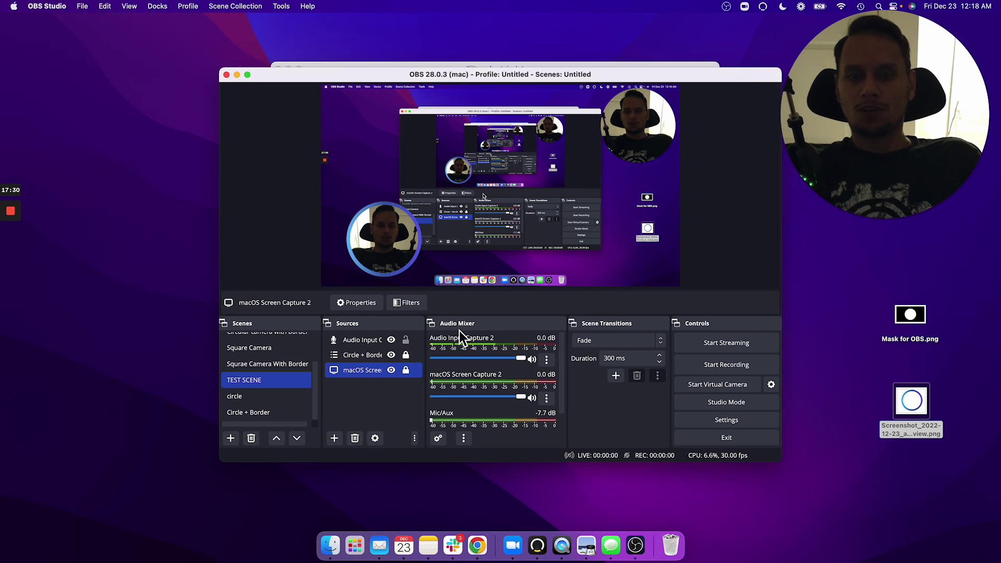
click(401, 376)
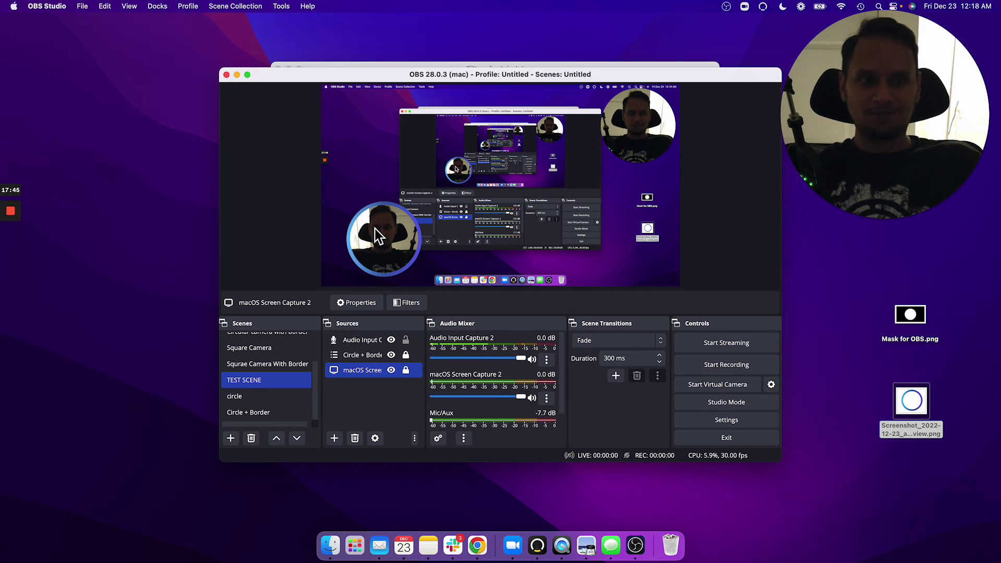
mouse_move(2, 244)
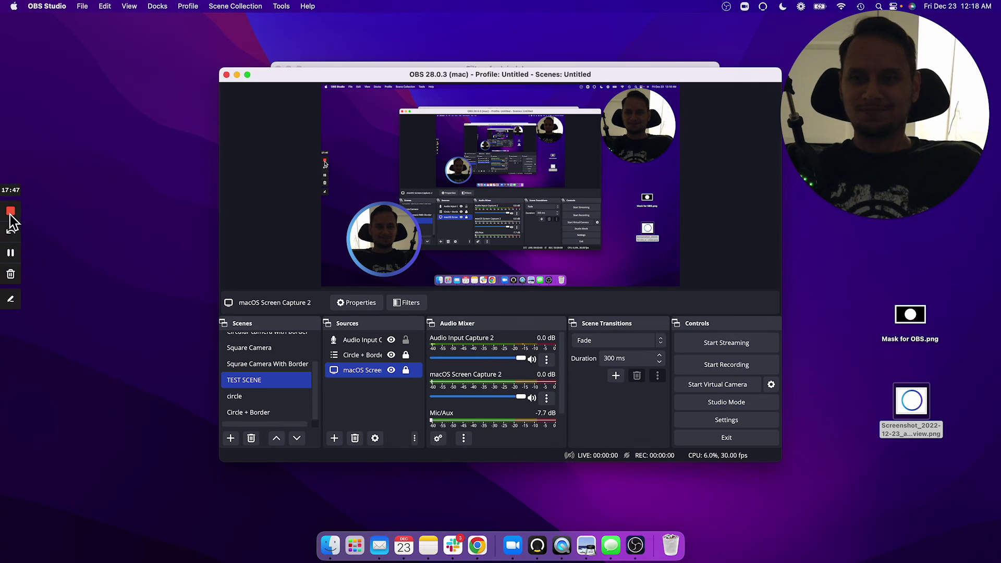